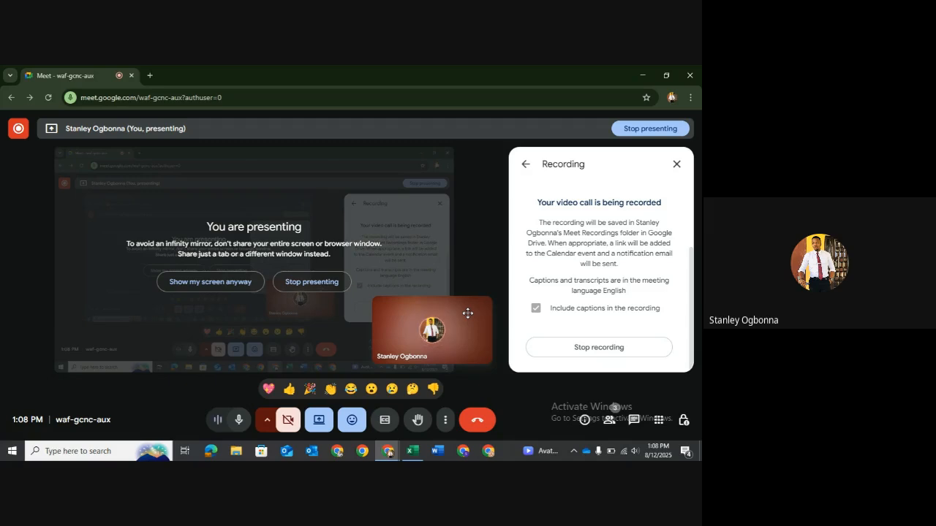
Close the Meet recording details and switch to the EQA evaluation workbook in Excel
click(676, 166)
key(alt+Tab)
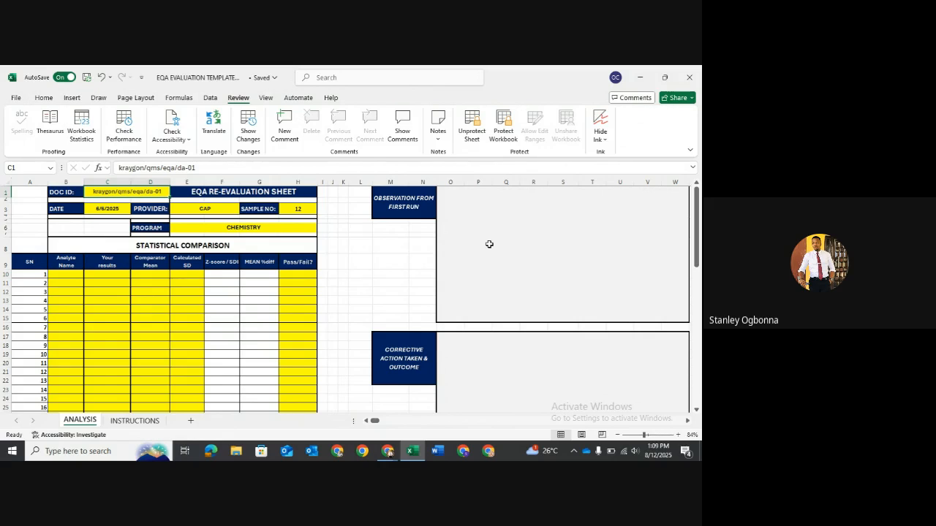
click(105, 221)
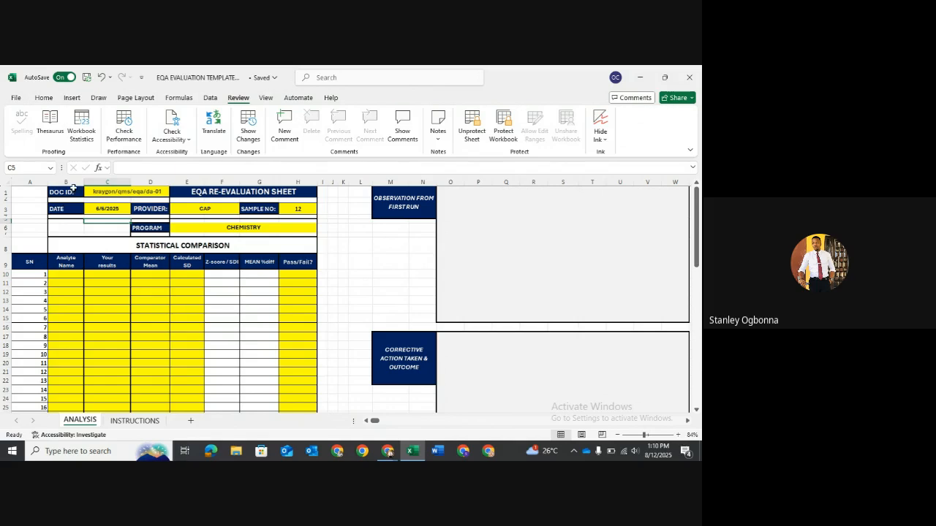
Try to edit the DOC ID label in cell B1 of the protected ANALYSIS sheet
click(73, 188)
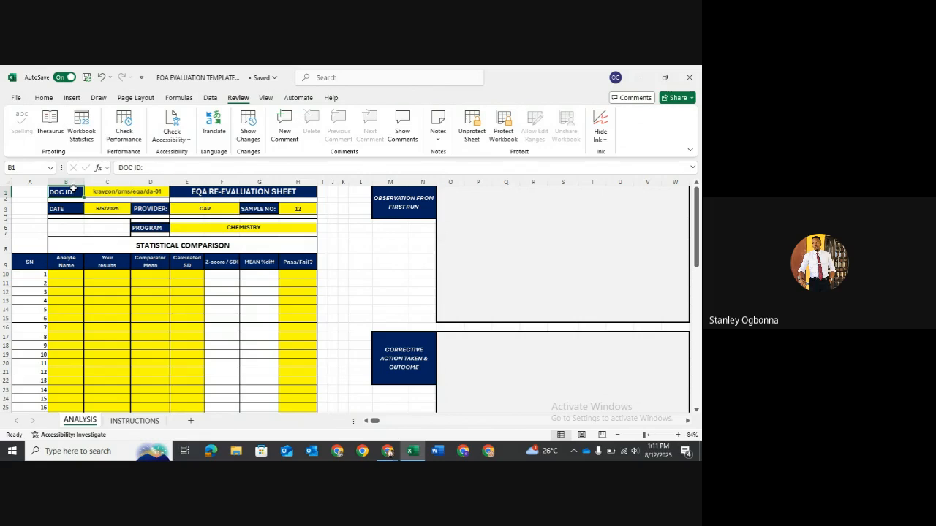
double_click(73, 190)
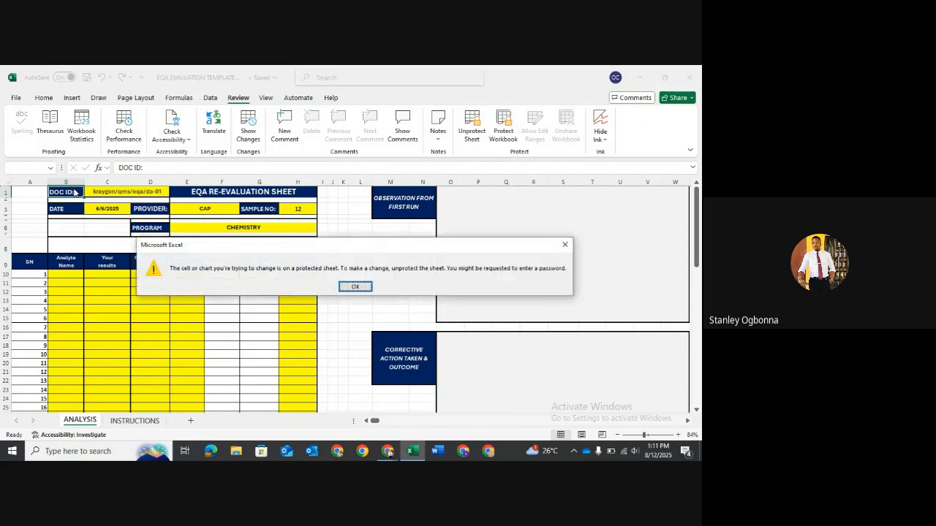
key(Return)
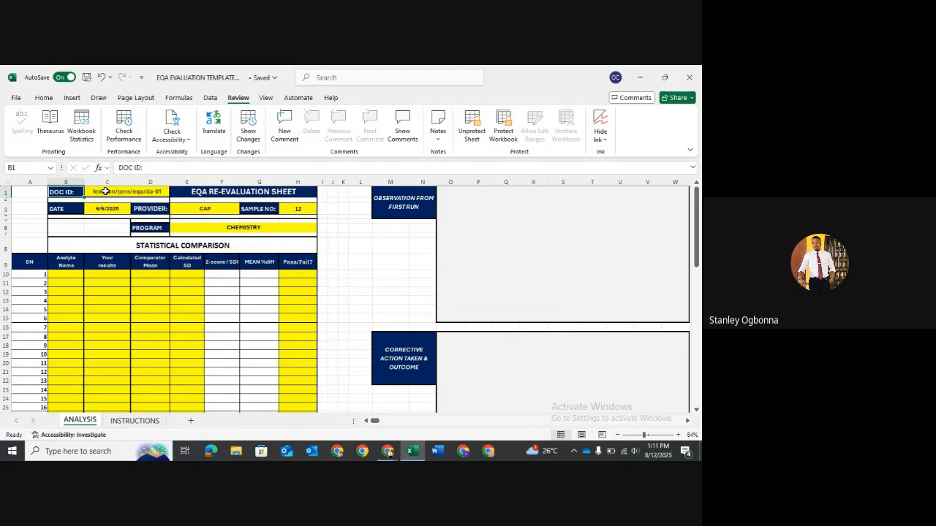
Examine the editable header entries for document ID, date, provider and program, and the analyte table below them
click(102, 191)
click(105, 208)
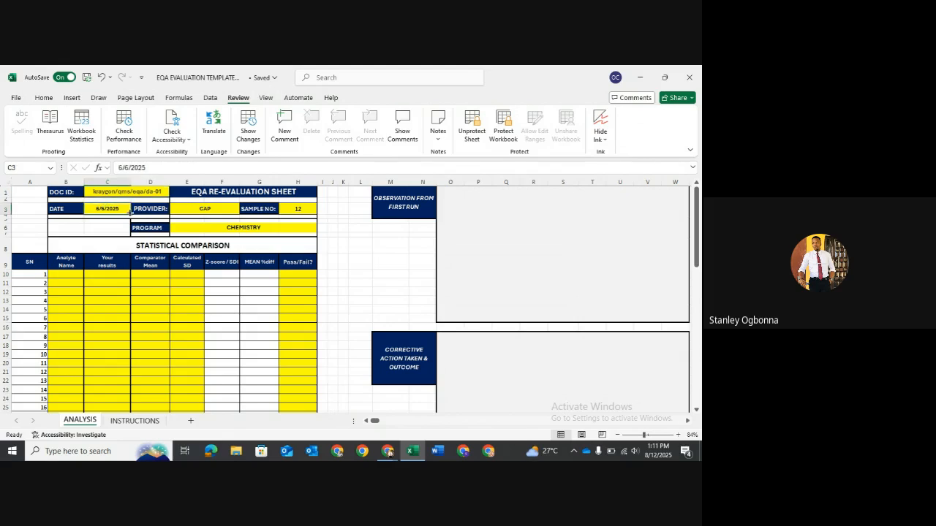
click(187, 209)
click(207, 229)
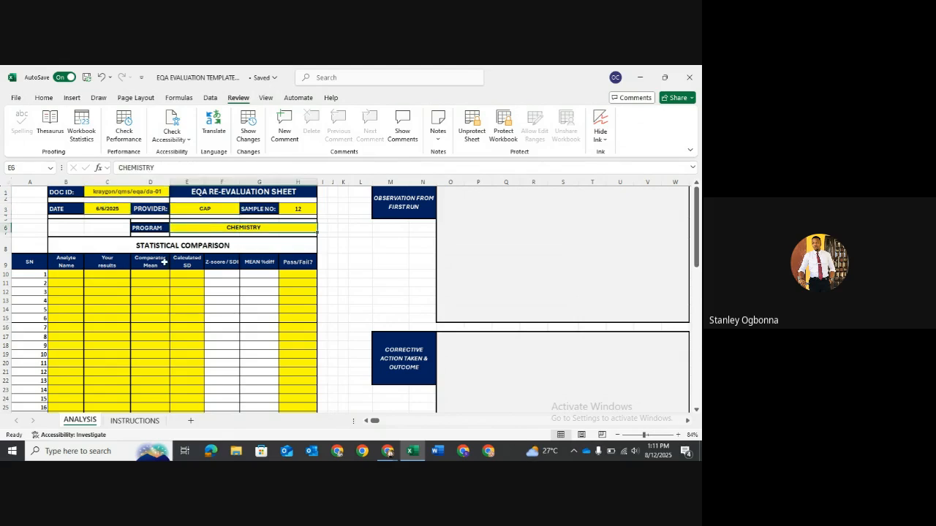
scroll(111, 375, down, 6)
scroll(111, 375, up, 6)
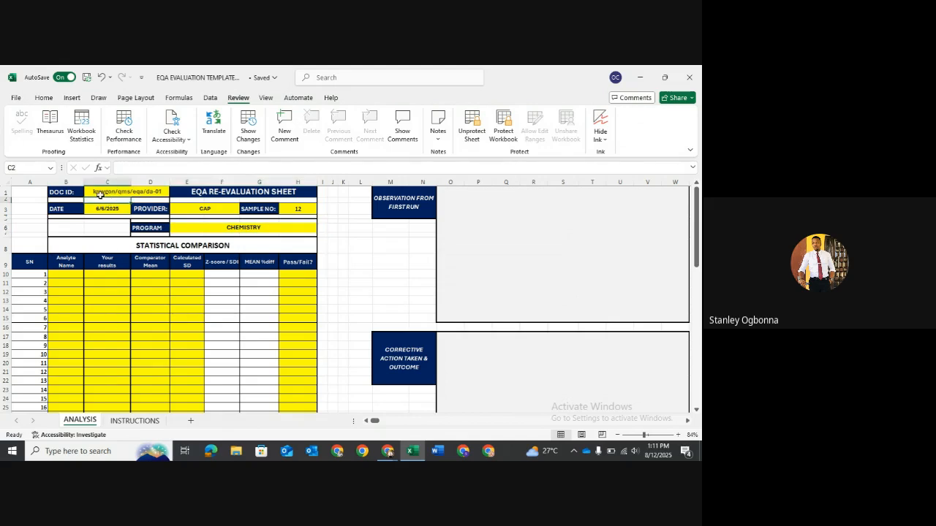
Remove the organization prefix from the document ID in cell C1, keeping the first slash and the rest
click(100, 194)
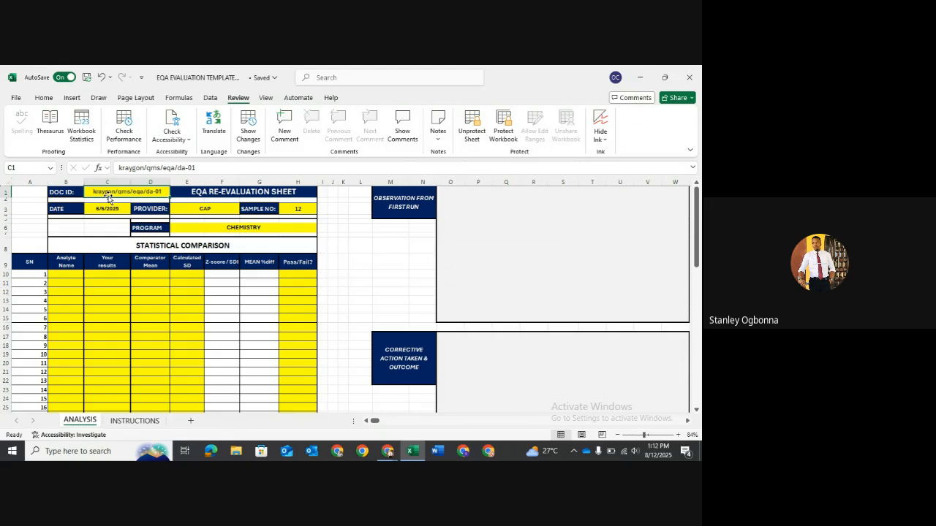
click(144, 168)
key(BackSpace)
key(BackSpace)
key(BackSpace)
key(BackSpace)
key(BackSpace)
key(BackSpace)
key(BackSpace)
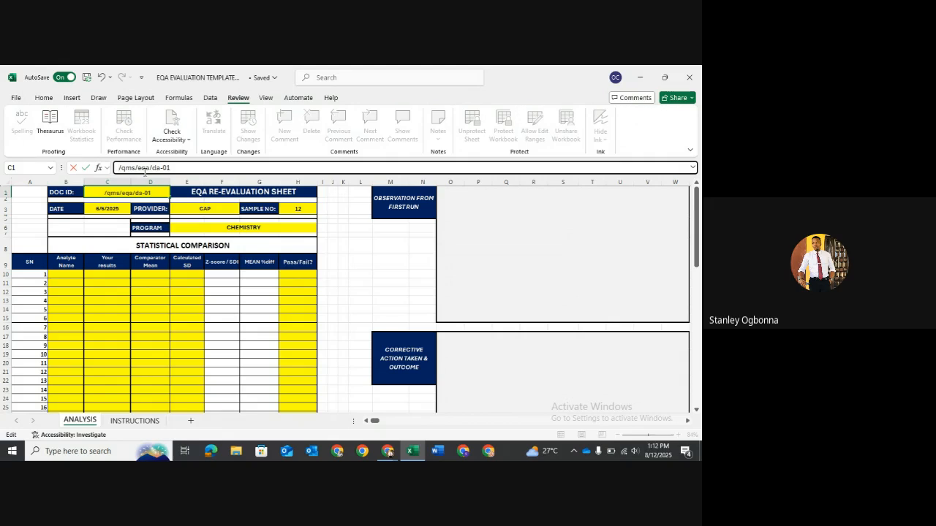
text(teslim)
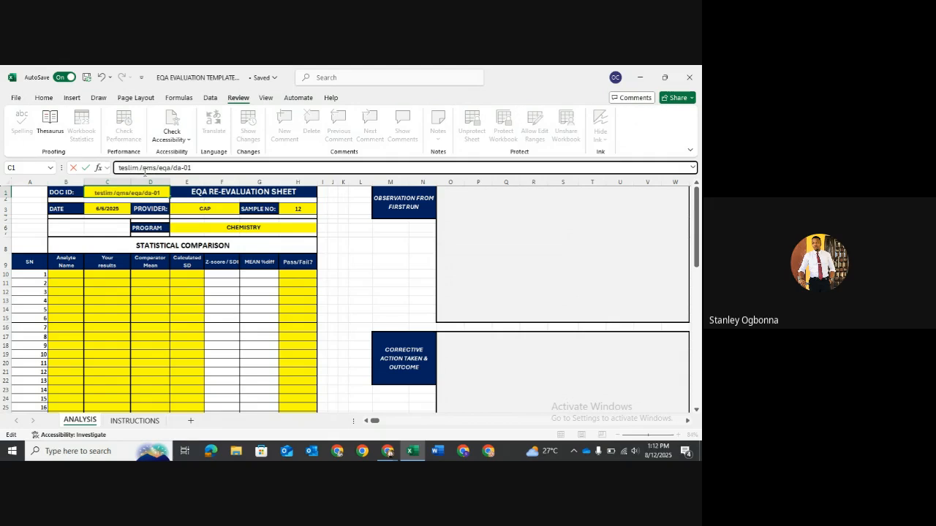
key(BackSpace)
text(INc)
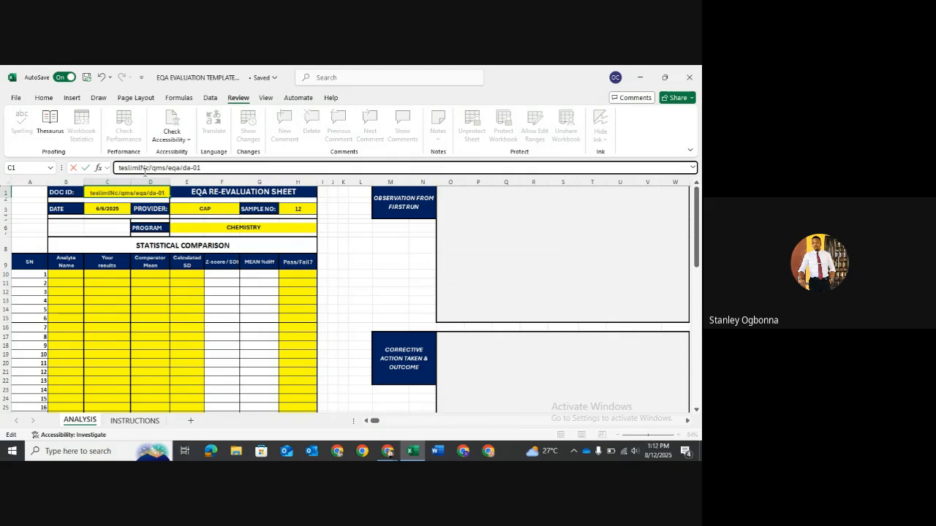
key(BackSpace)
key(BackSpace)
key(BackSpace)
key(BackSpace)
key(BackSpace)
key(BackSpace)
key(BackSpace)
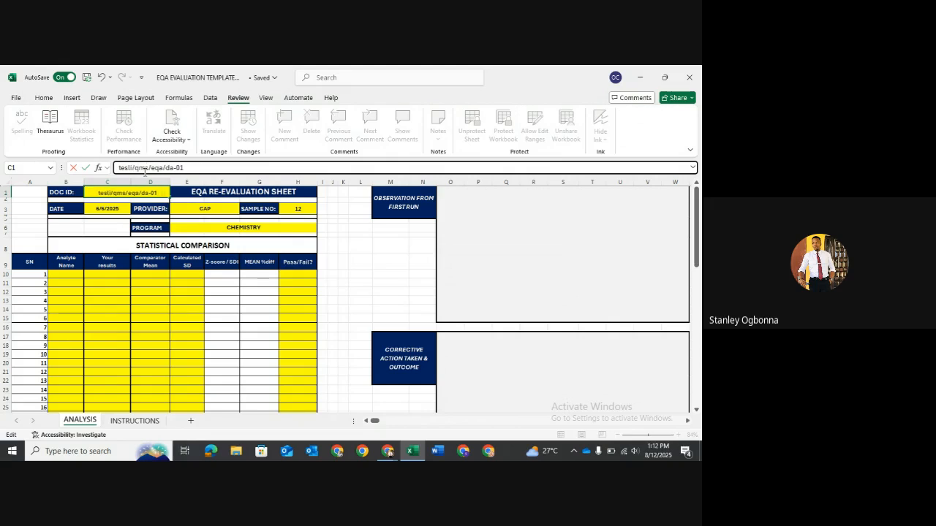
Enter tezzaH as the first segment of the document ID in cell C1
text(s)
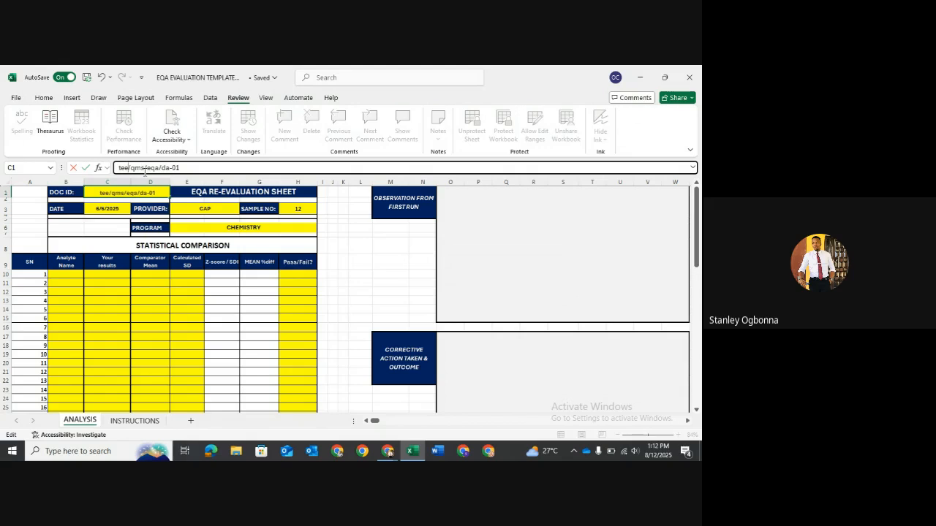
key(BackSpace)
text(m)
key(BackSpace)
text(zzaH)
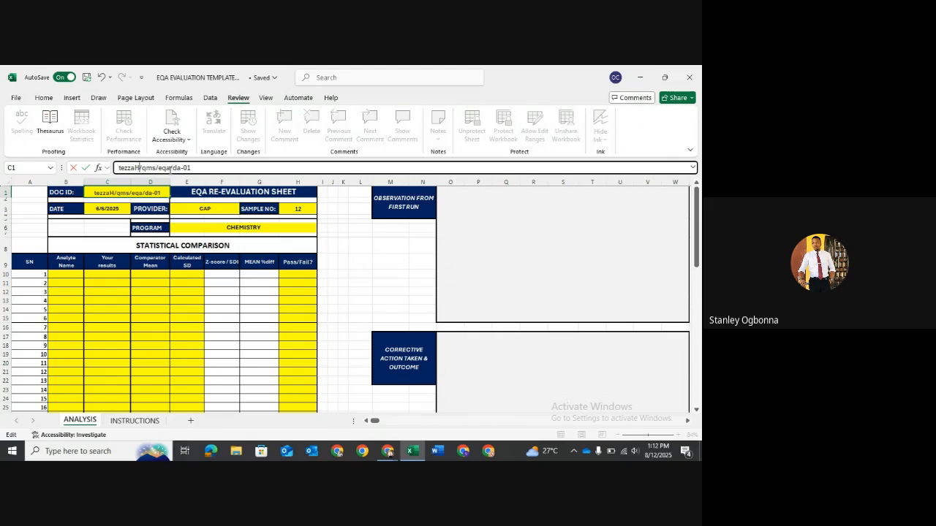
Change the third segment of the document ID to elLHS and commit the entry in cell C1
click(170, 168)
key(BackSpace)
key(BackSpace)
text(lLHS)
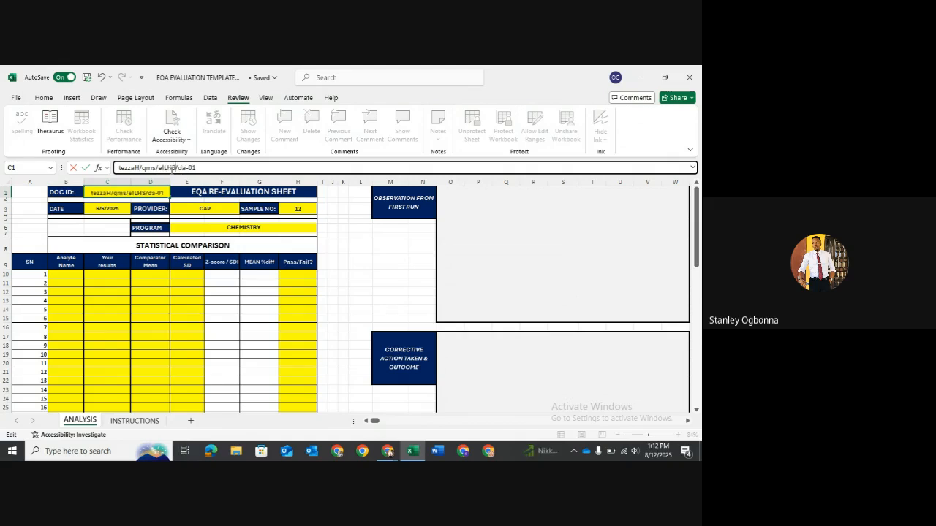
key(Return)
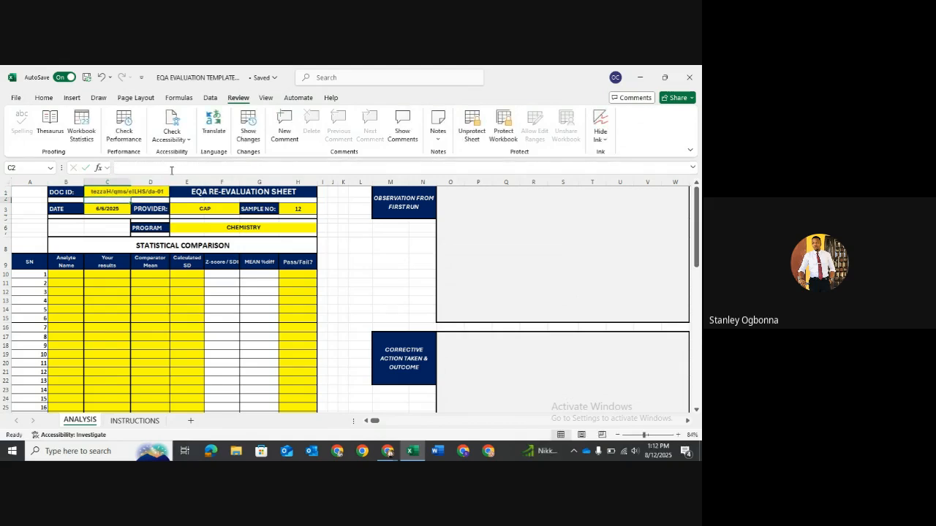
Review the header fields in turn: document ID, sheet title, date, provider, sample number and program, plus the SN column heading
click(129, 193)
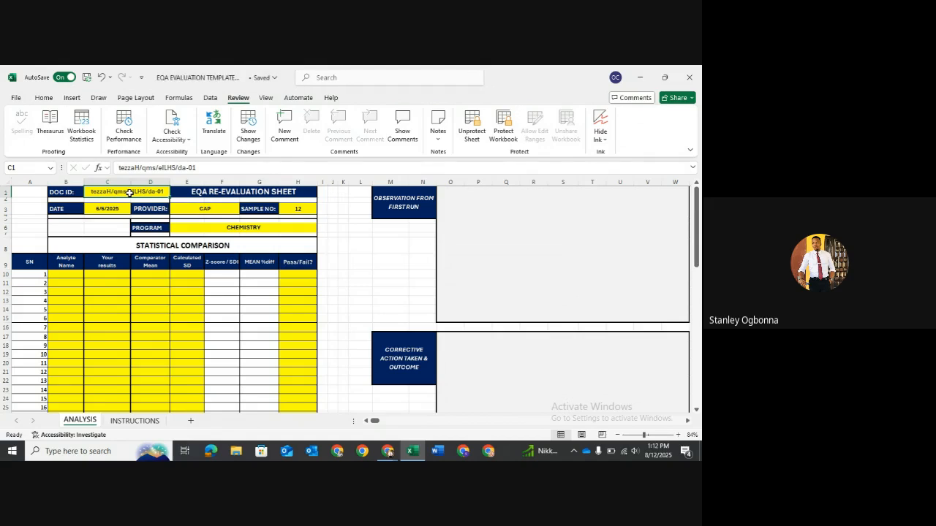
click(70, 194)
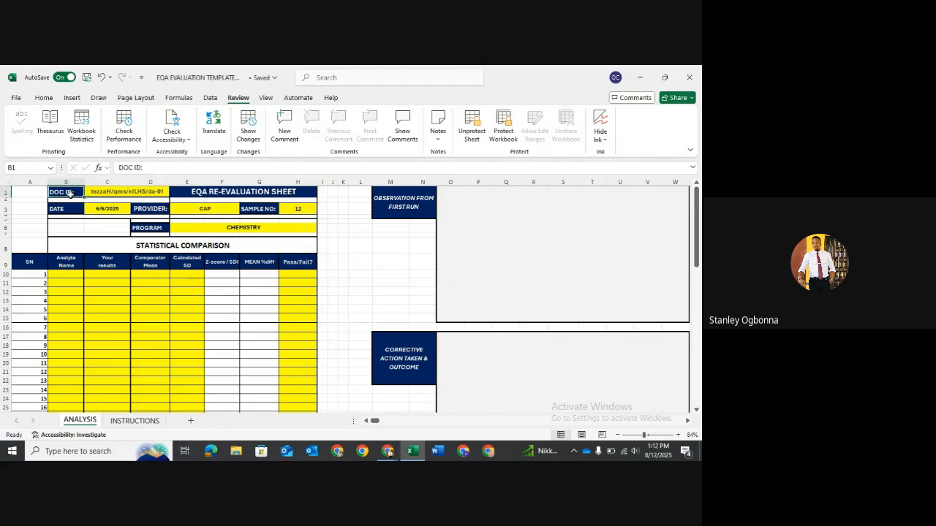
click(217, 191)
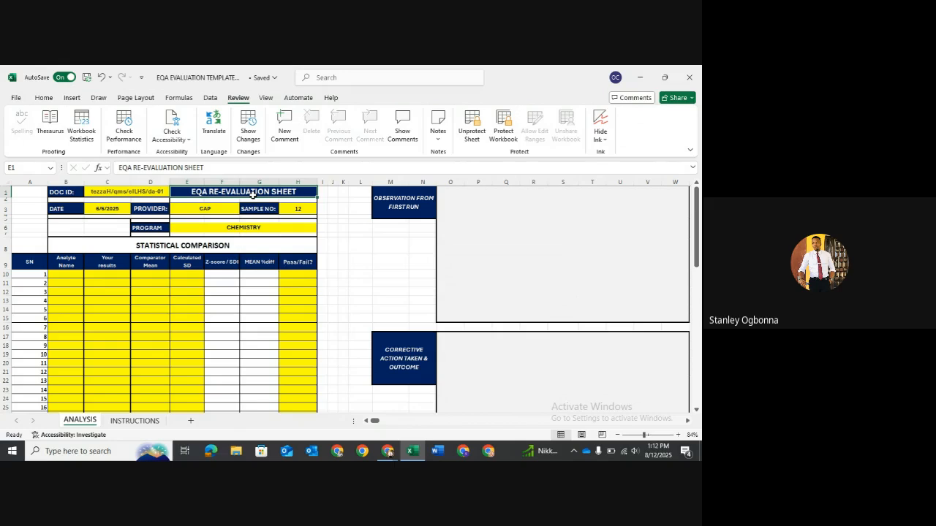
click(111, 213)
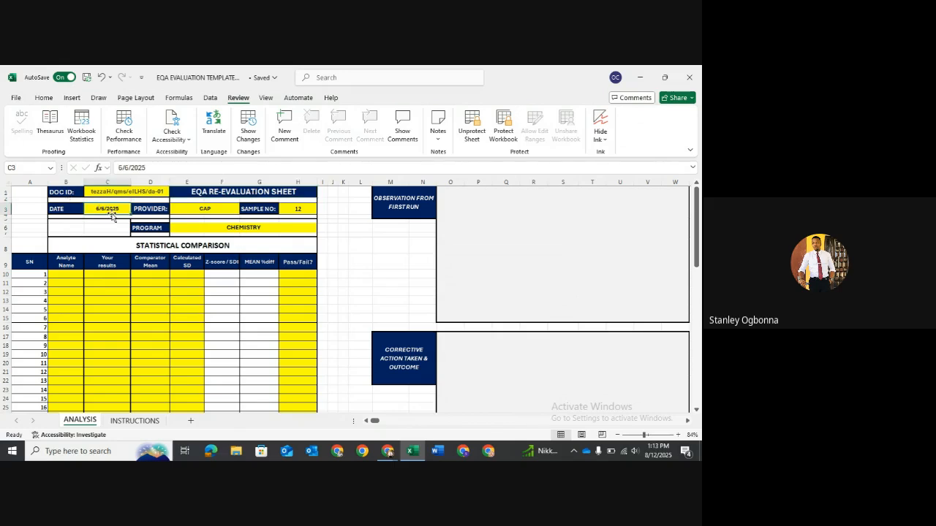
click(186, 211)
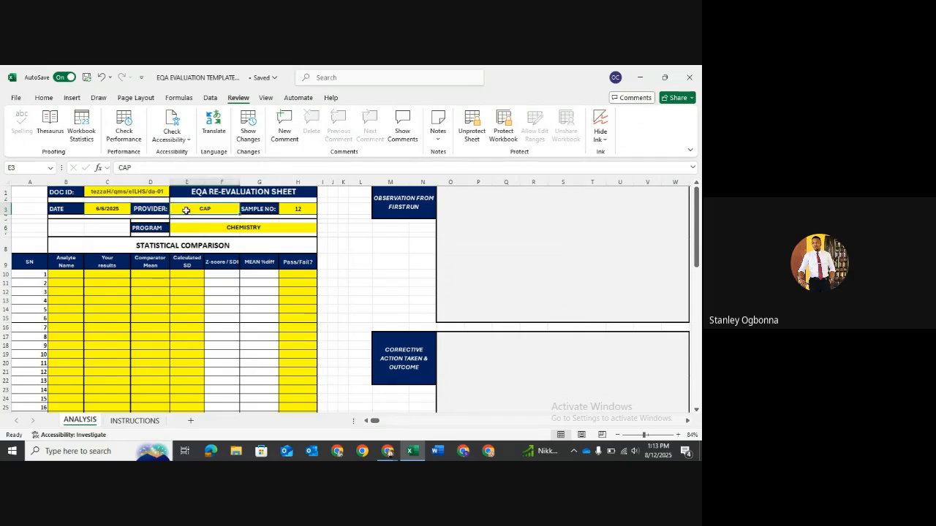
click(310, 211)
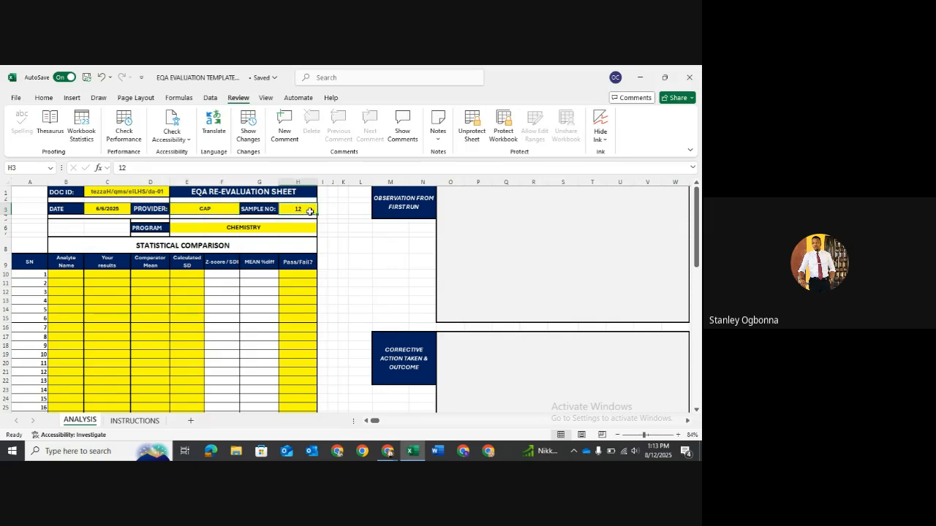
click(147, 227)
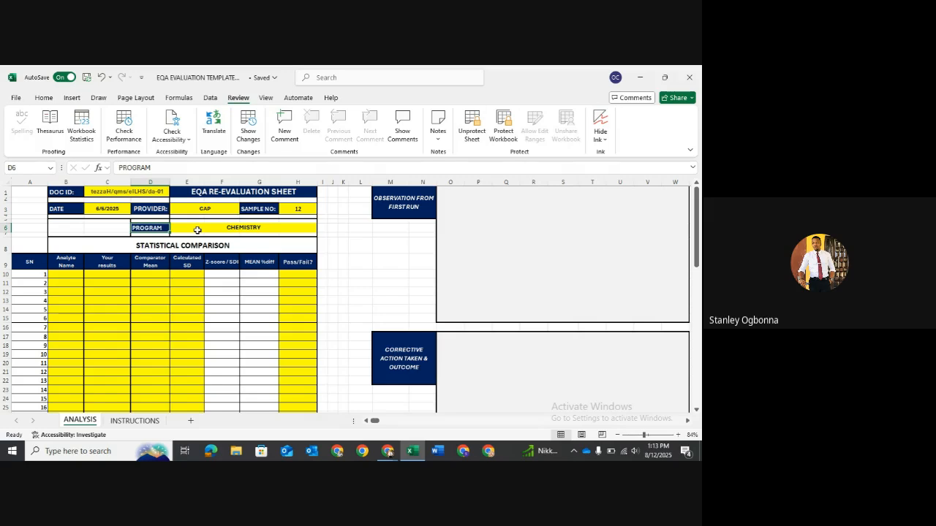
click(197, 231)
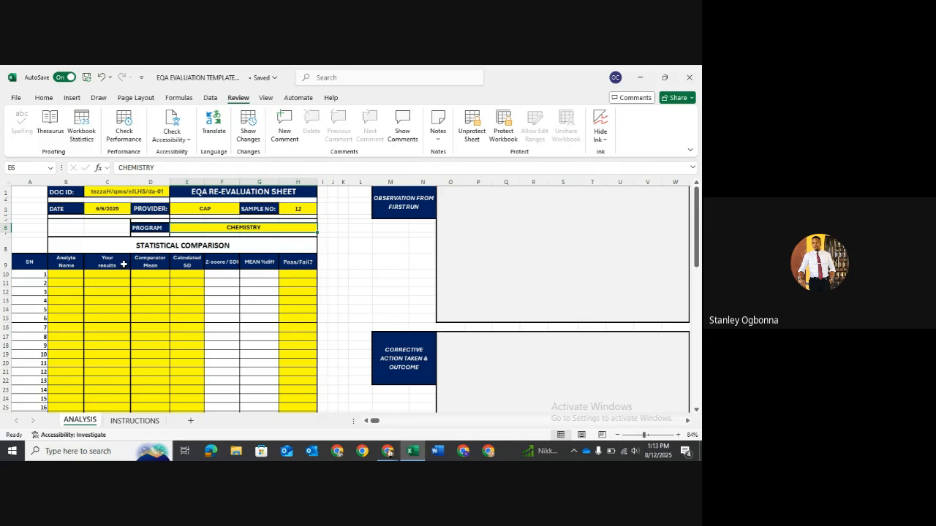
click(28, 268)
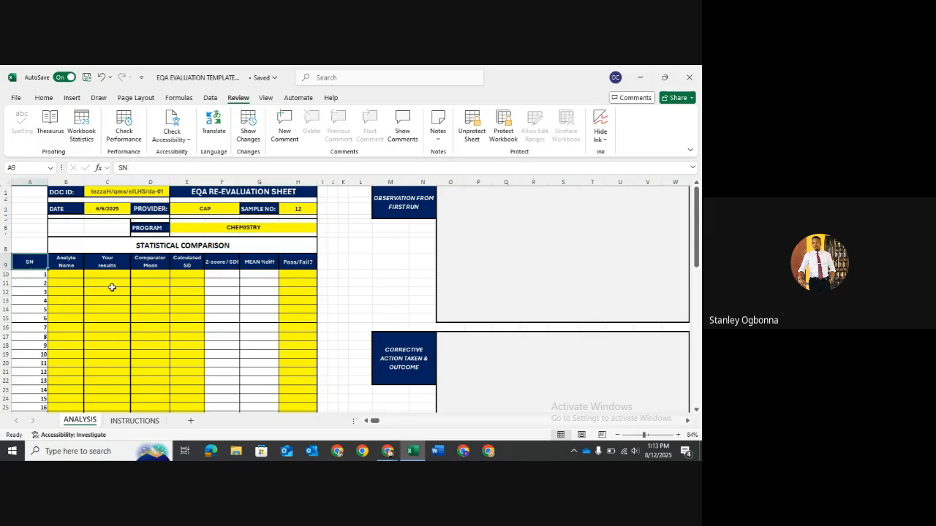
Examine the Observation From First Run section and the report boxes below it, through to the conclusion
click(478, 247)
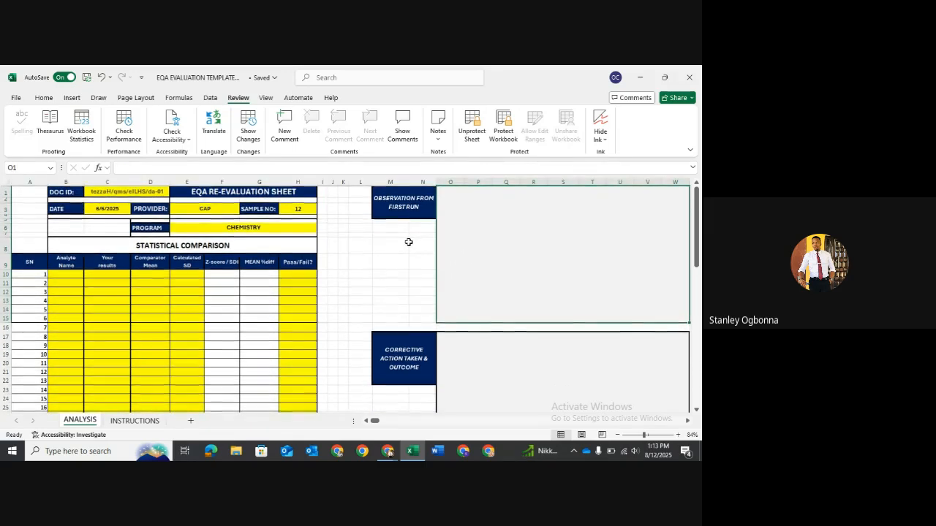
click(382, 214)
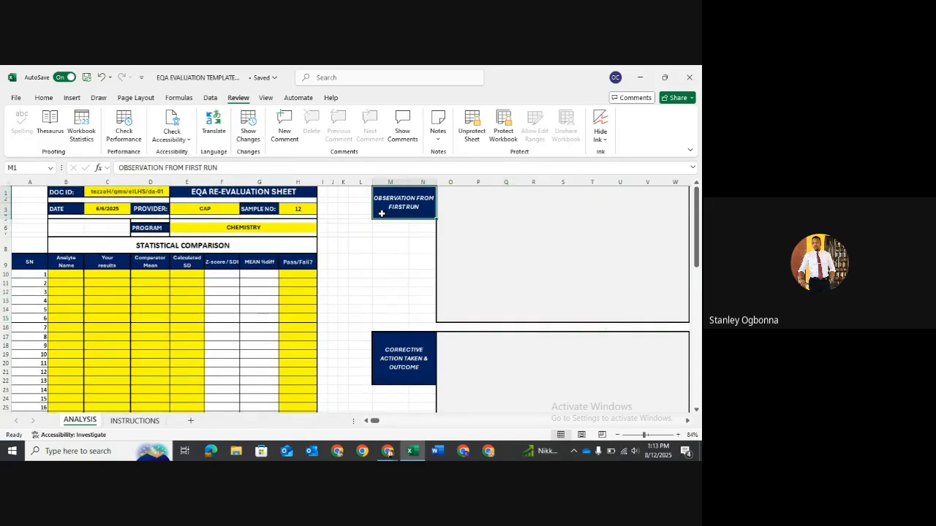
click(532, 224)
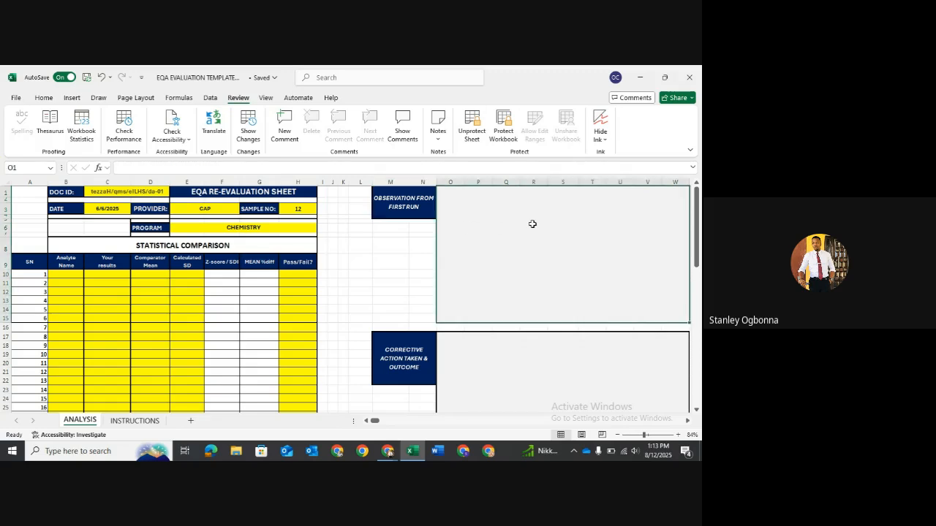
scroll(532, 224, down, 12)
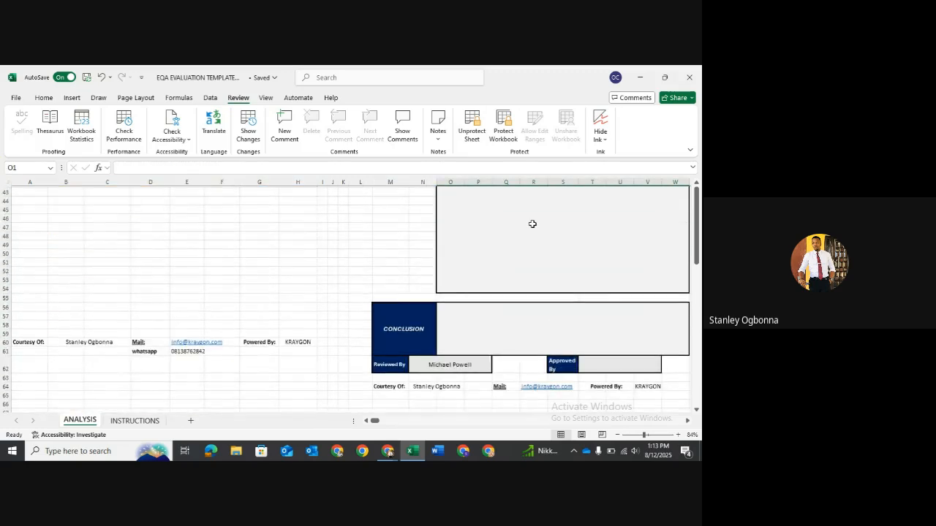
click(532, 223)
scroll(532, 224, up, 12)
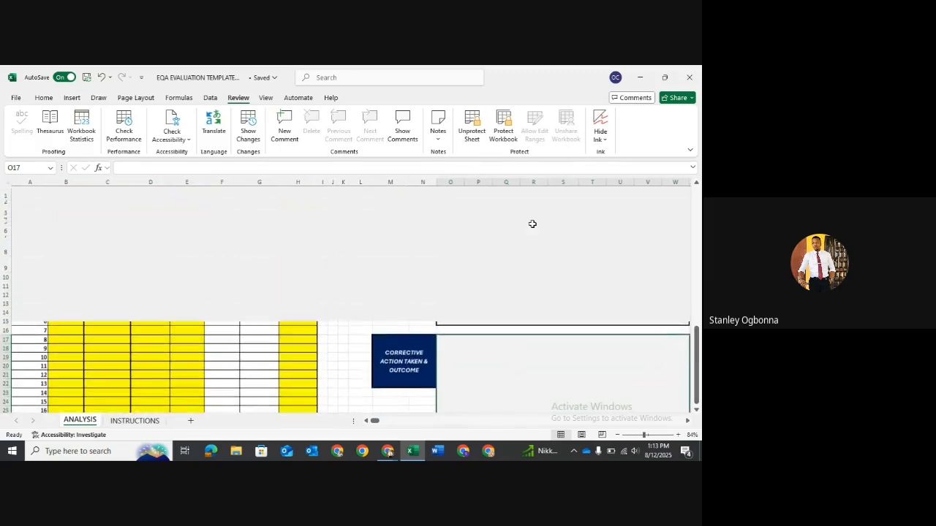
click(532, 224)
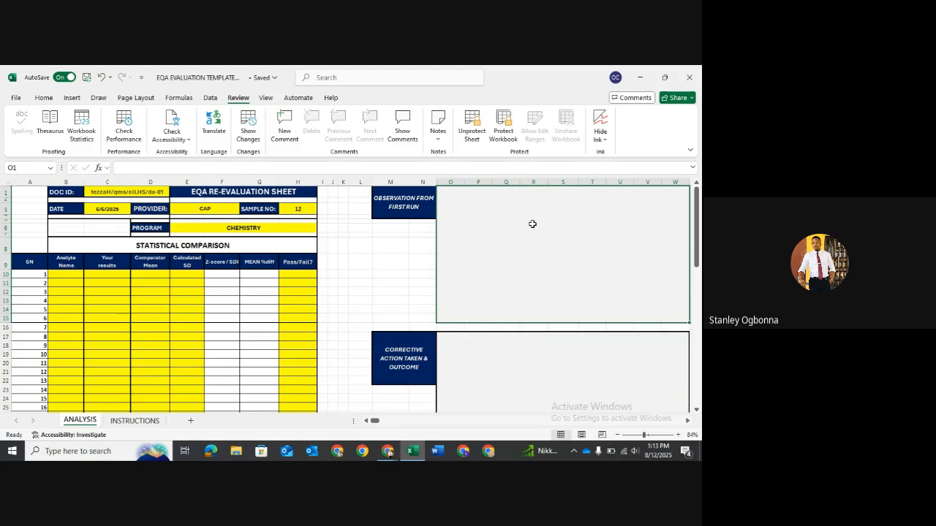
Try to edit the protected OBSERVATION FROM FIRST RUN label in cell M1
click(400, 207)
double_click(400, 208)
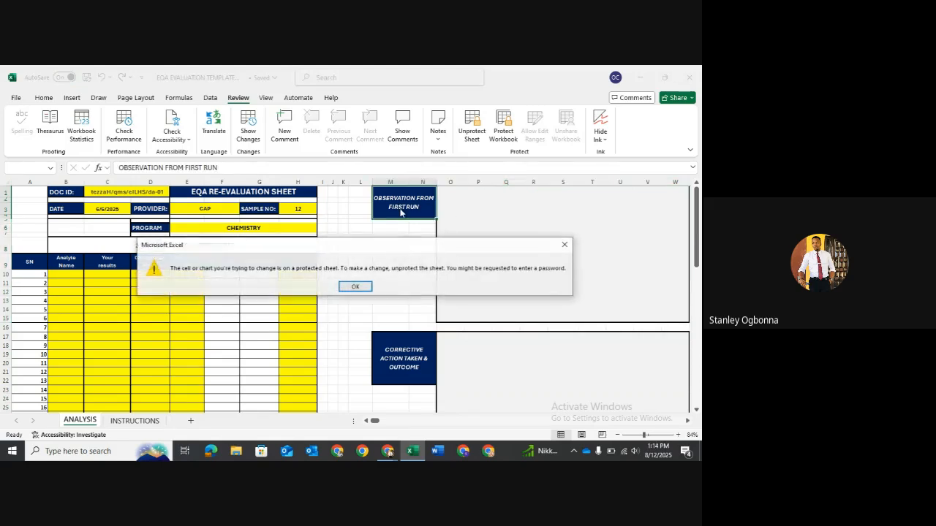
click(356, 287)
Examine the Corrective Action Taken & Outcome section, the Conclusion box and the Reviewed By and Approved By fields below it
click(387, 378)
scroll(388, 378, down, 5)
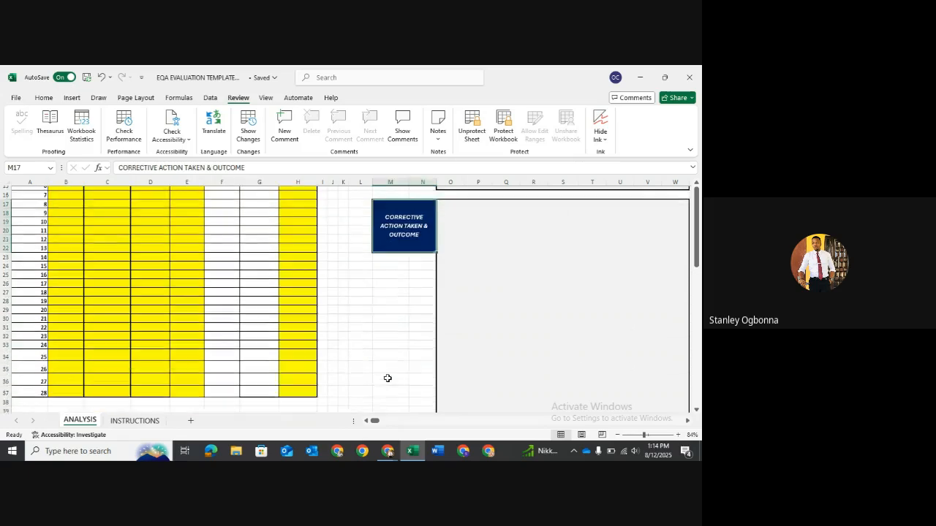
scroll(387, 377, down, 4)
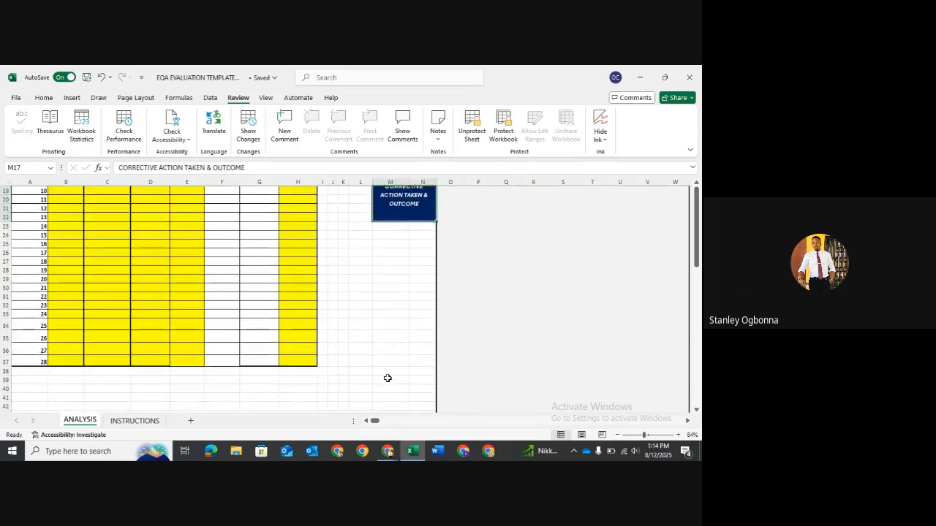
scroll(387, 378, down, 4)
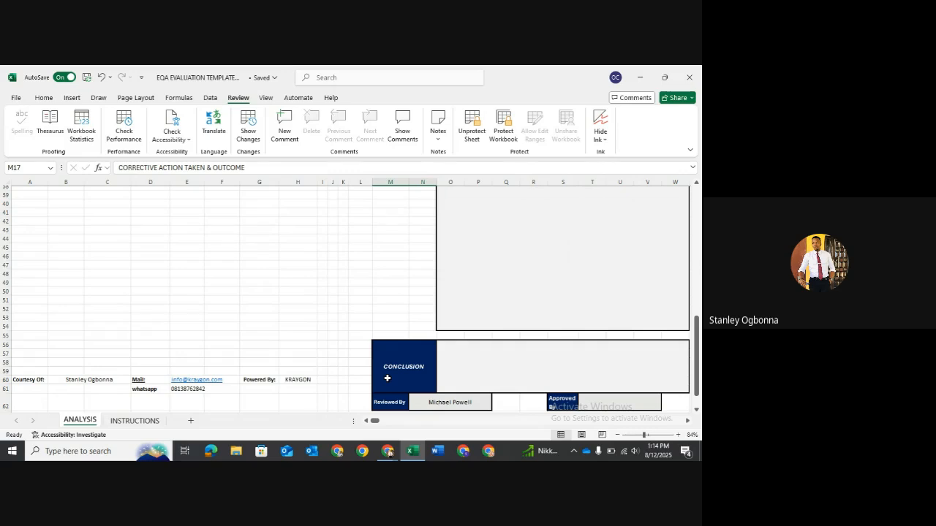
click(387, 378)
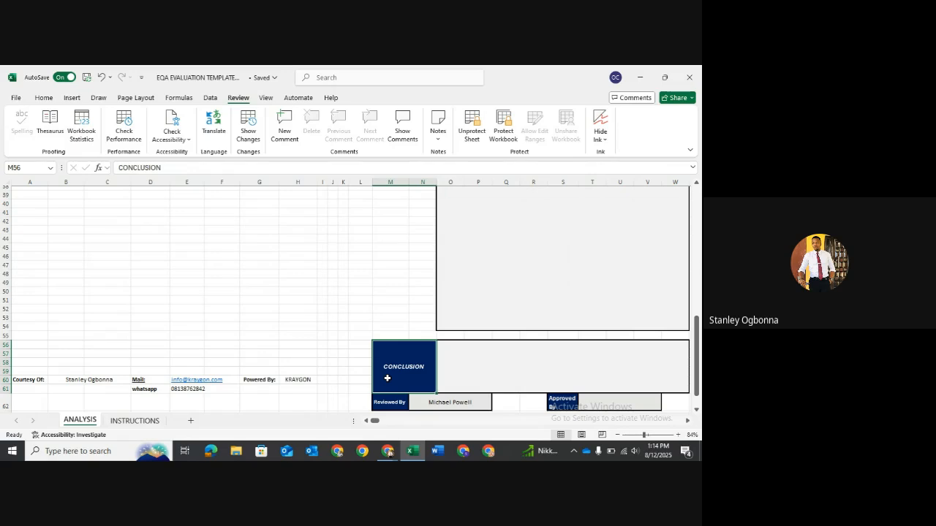
click(387, 404)
scroll(387, 407, down, 2)
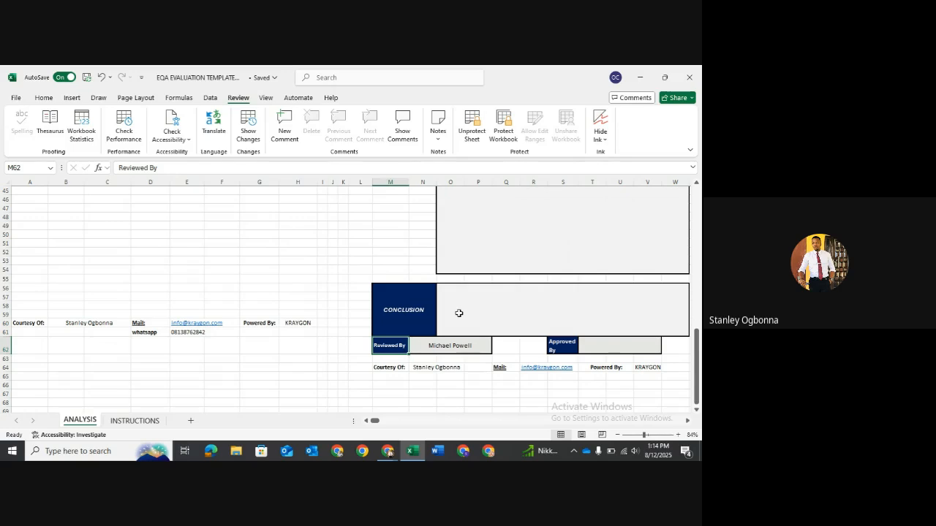
scroll(459, 313, up, 15)
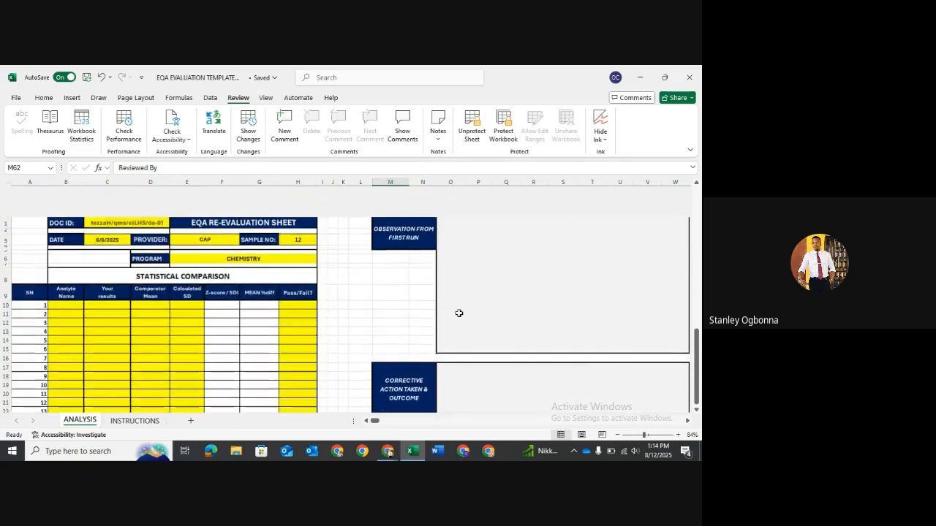
scroll(459, 313, down, 5)
scroll(459, 313, down, 10)
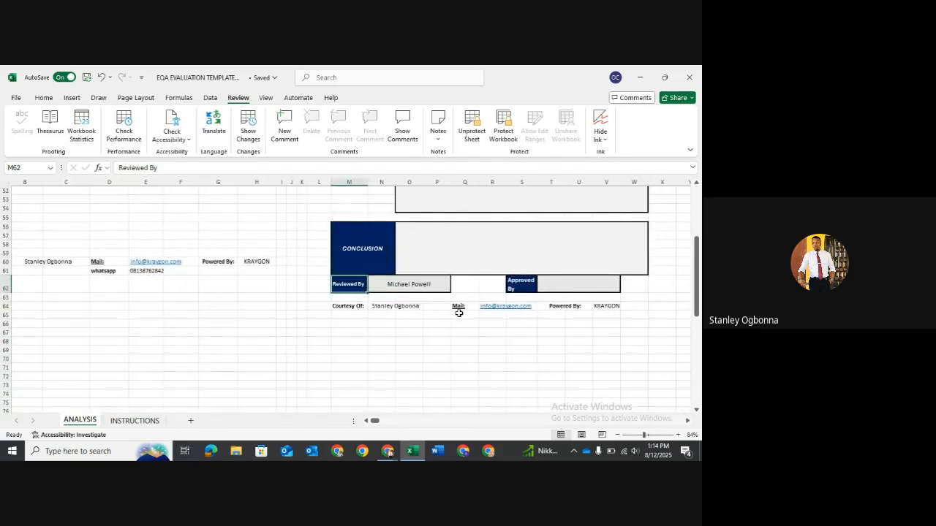
scroll(459, 313, up, 16)
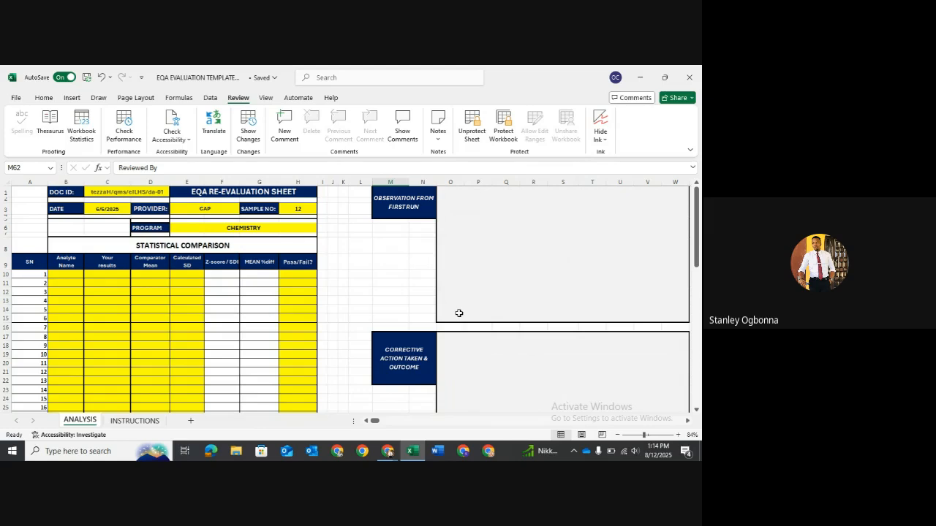
Review the header labels again: document ID, date, provider, sample number and program
click(64, 194)
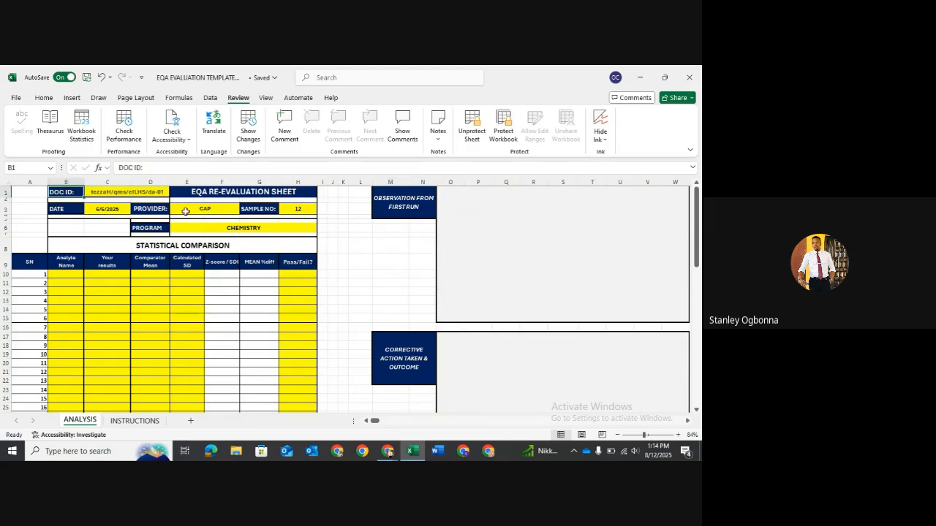
drag(60, 217, 161, 212)
click(161, 212)
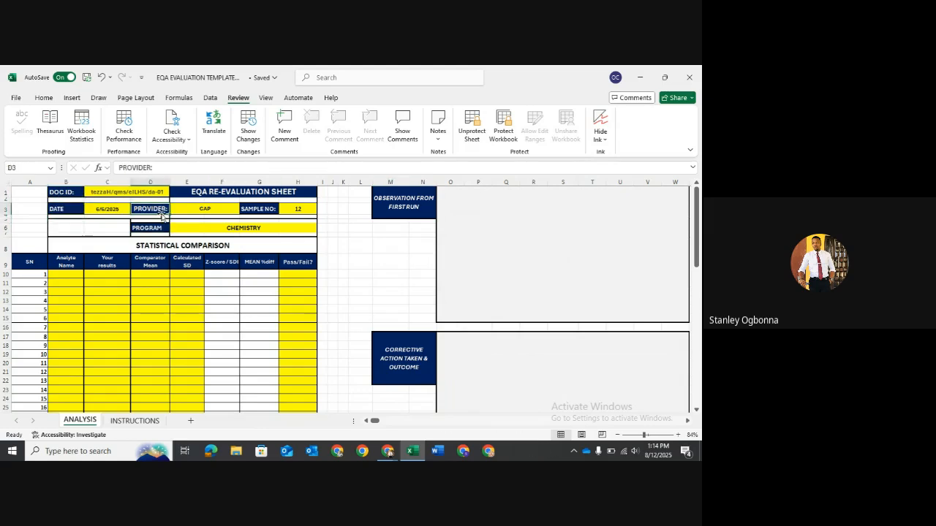
click(265, 210)
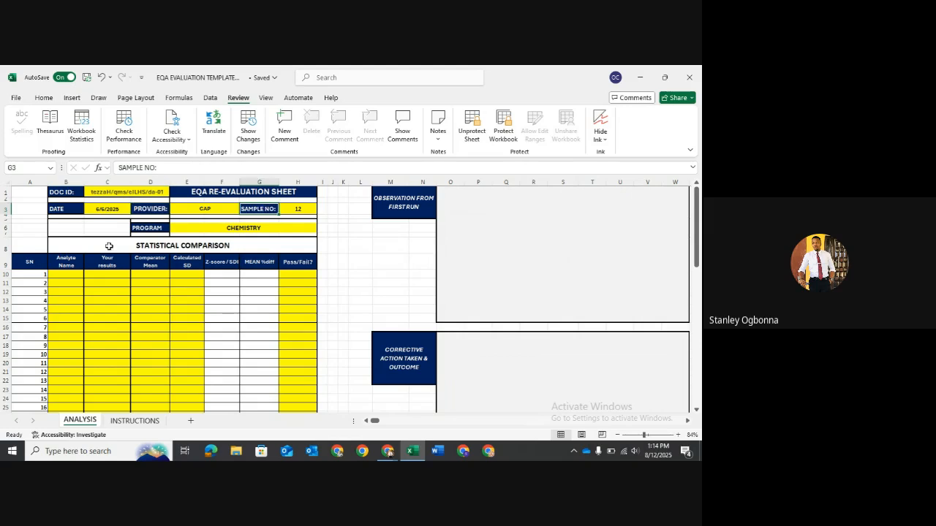
click(152, 229)
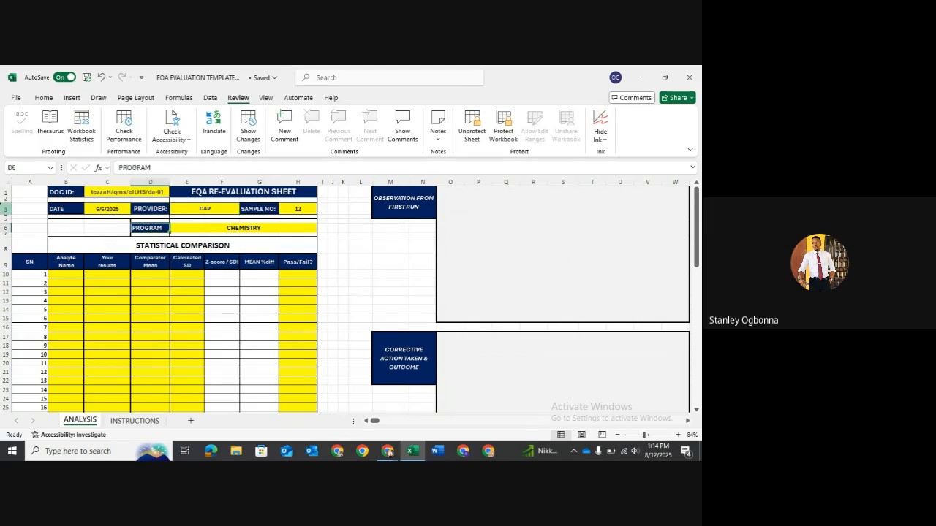
Review the Statistical Comparison column headings from SN to Pass/Fail?, plus the first-row Z-score / SDI and Pass/Fail? cells
scroll(54, 256, down, 4)
scroll(53, 256, up, 2)
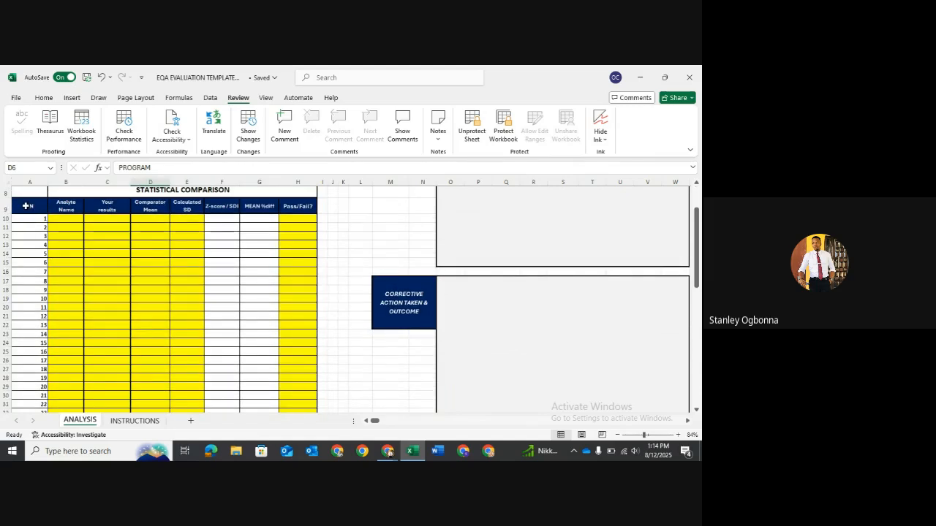
click(27, 206)
click(61, 206)
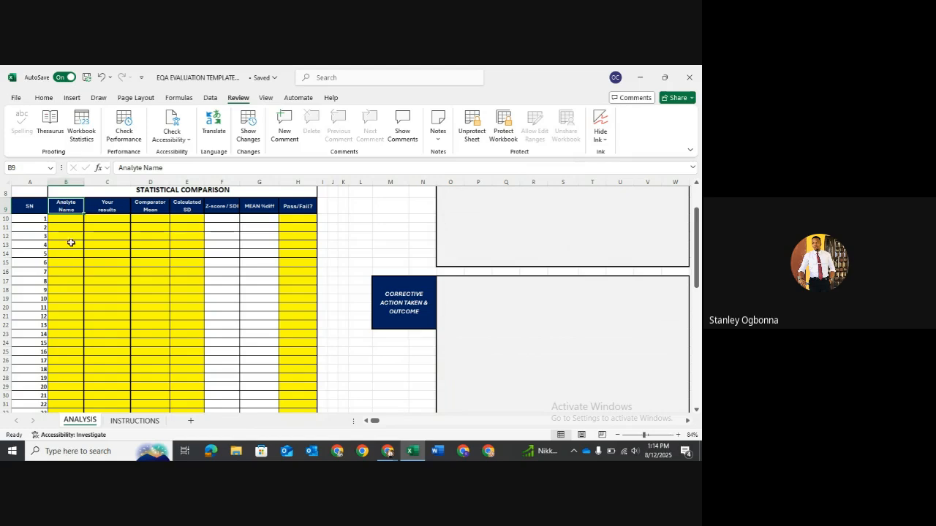
click(110, 204)
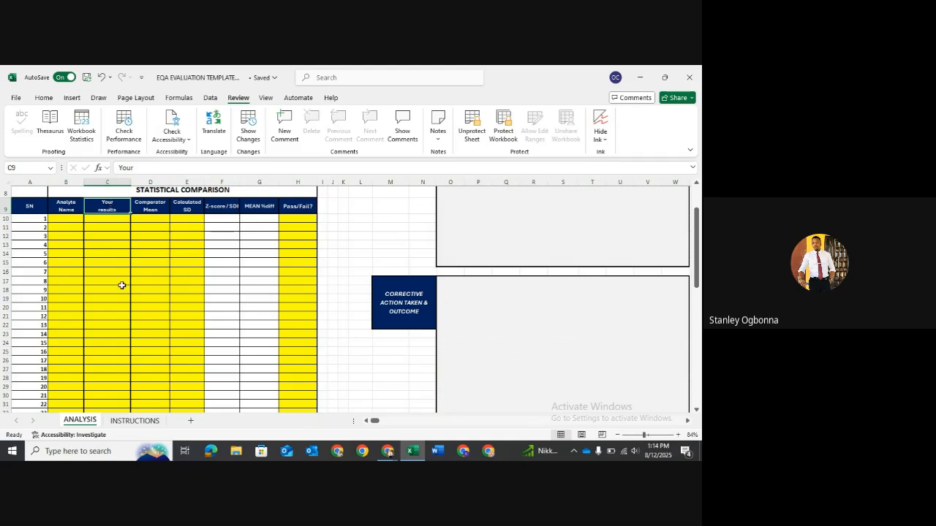
click(150, 204)
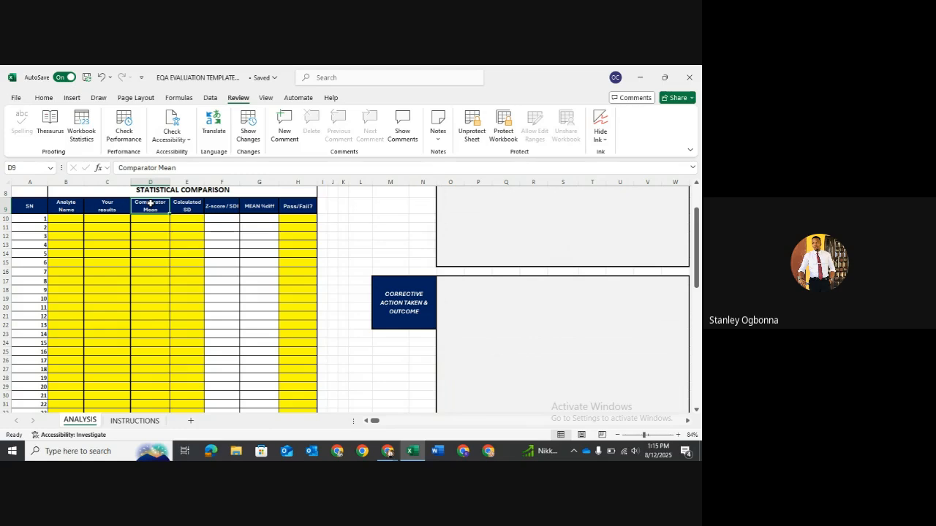
click(187, 206)
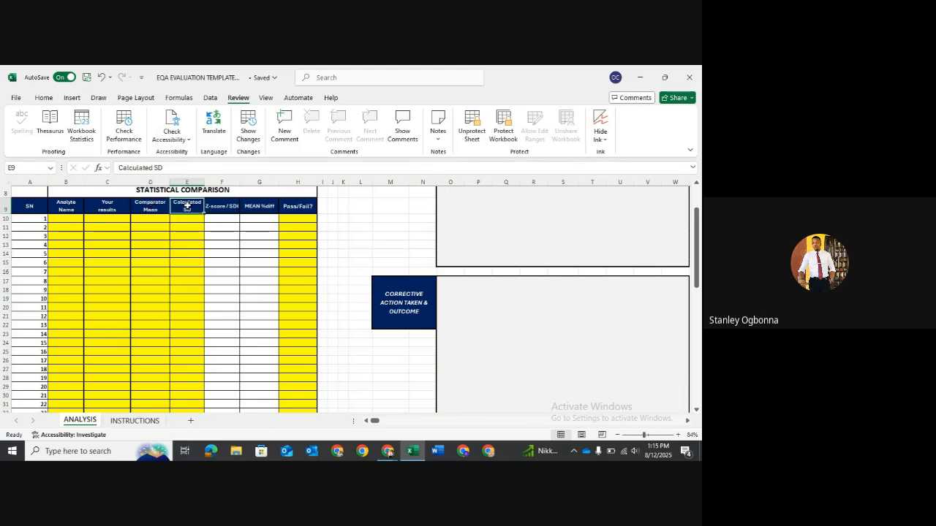
click(212, 206)
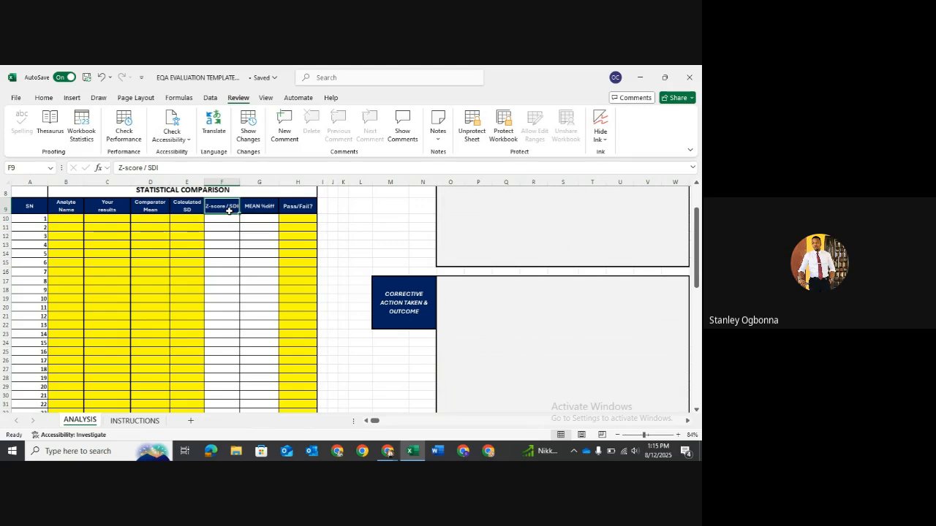
click(286, 209)
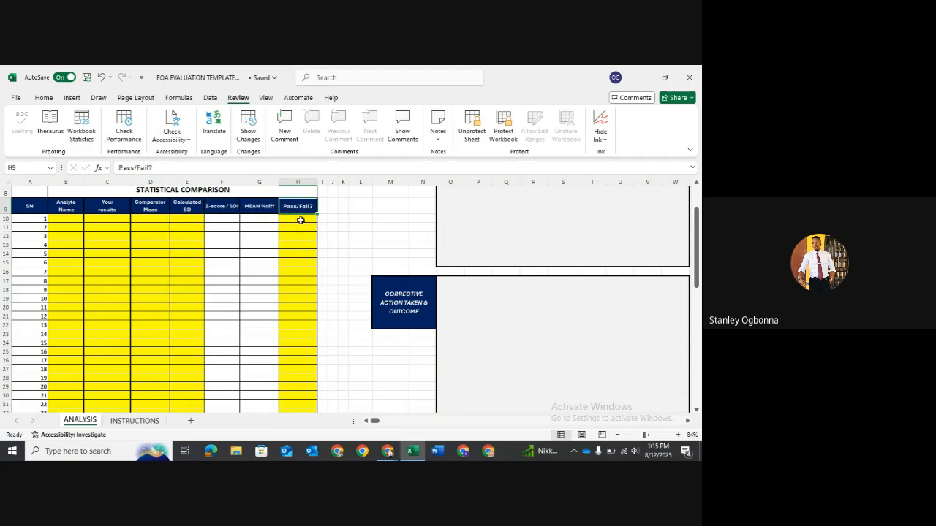
click(220, 219)
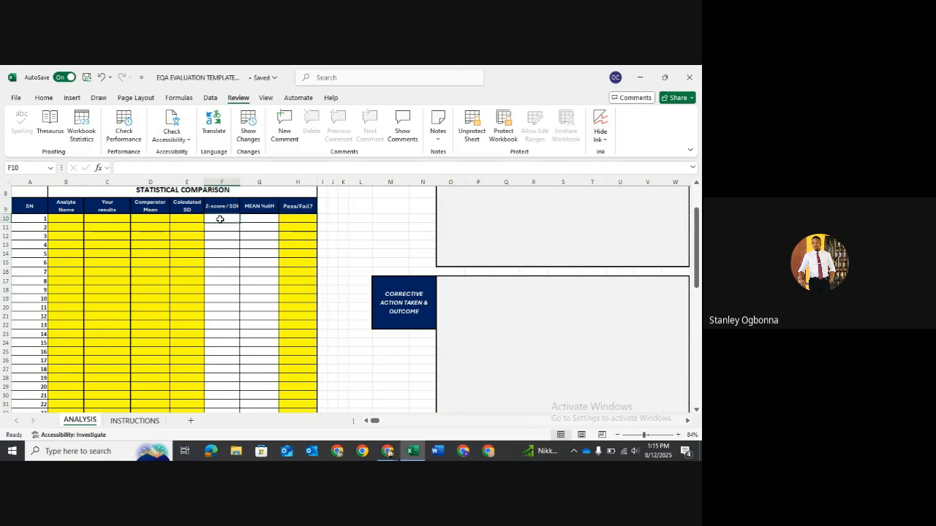
click(290, 216)
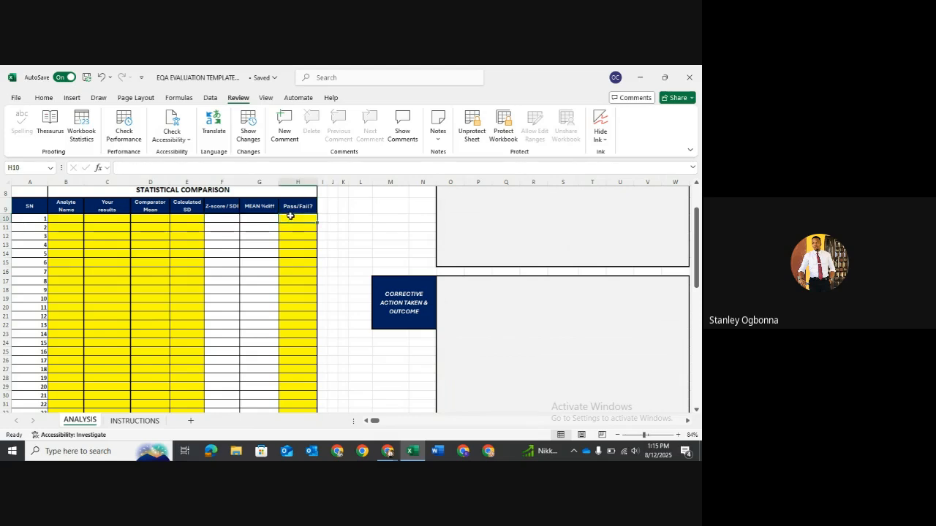
Change the provider in cell E3 to MALIS after checking the document ID and date fields
scroll(290, 216, down, 1)
scroll(290, 215, up, 3)
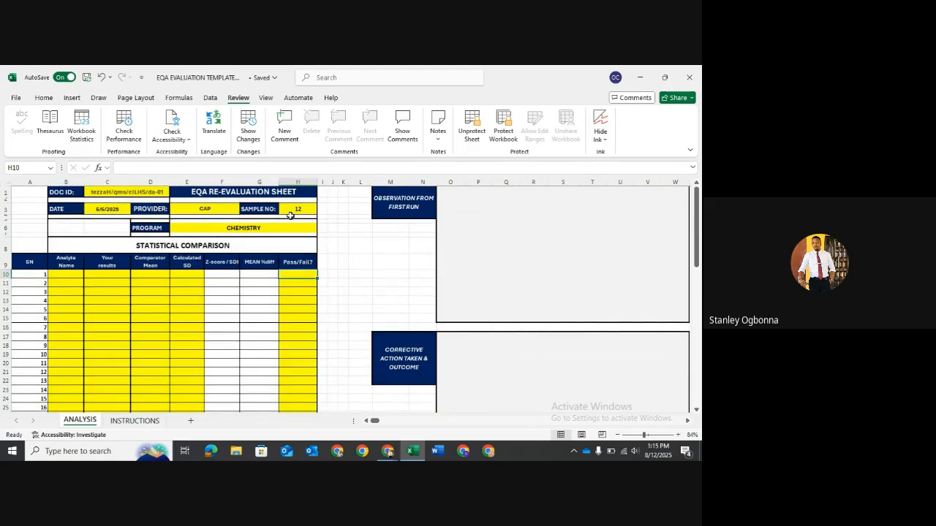
click(123, 191)
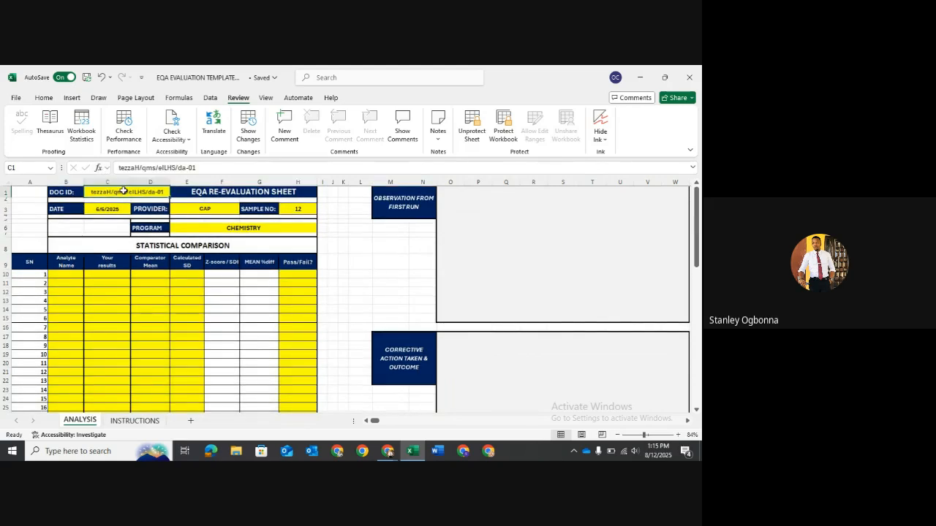
key(Down)
key(alt+Tab)
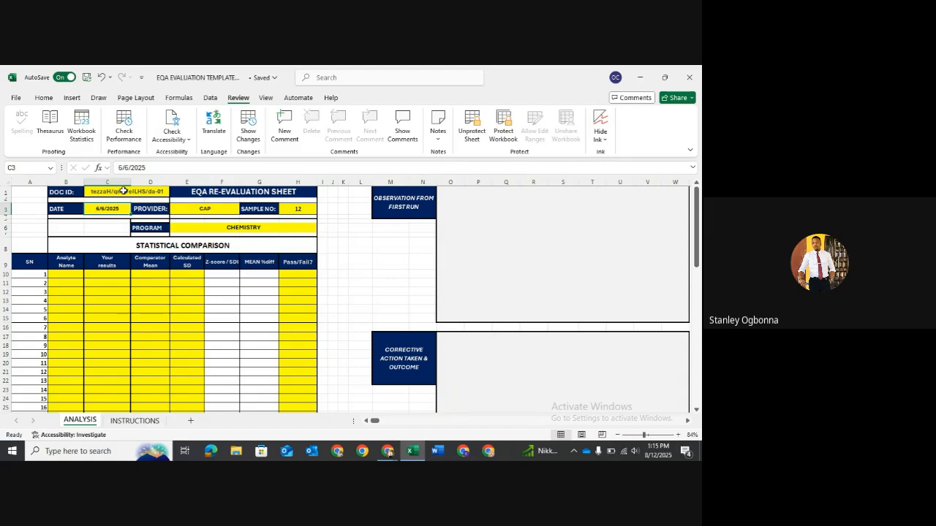
key(Right)
key(Right)
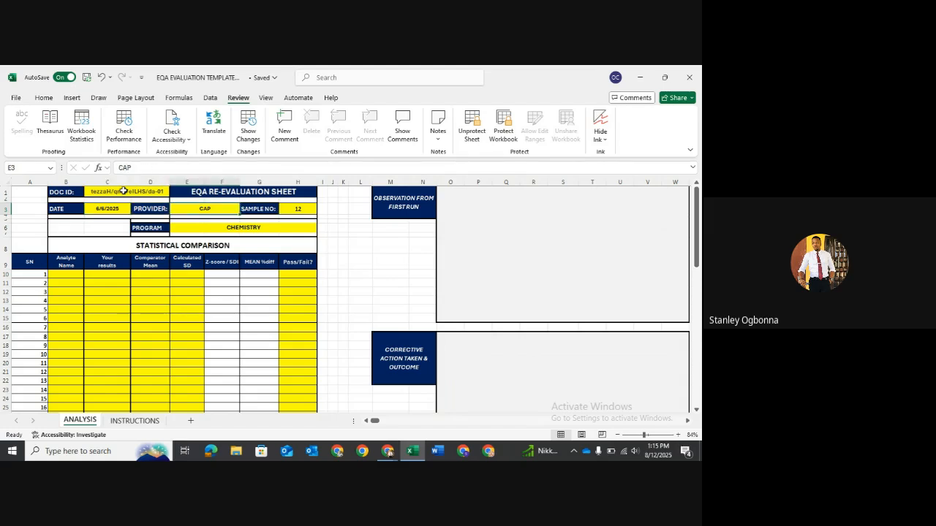
text(MALIS)
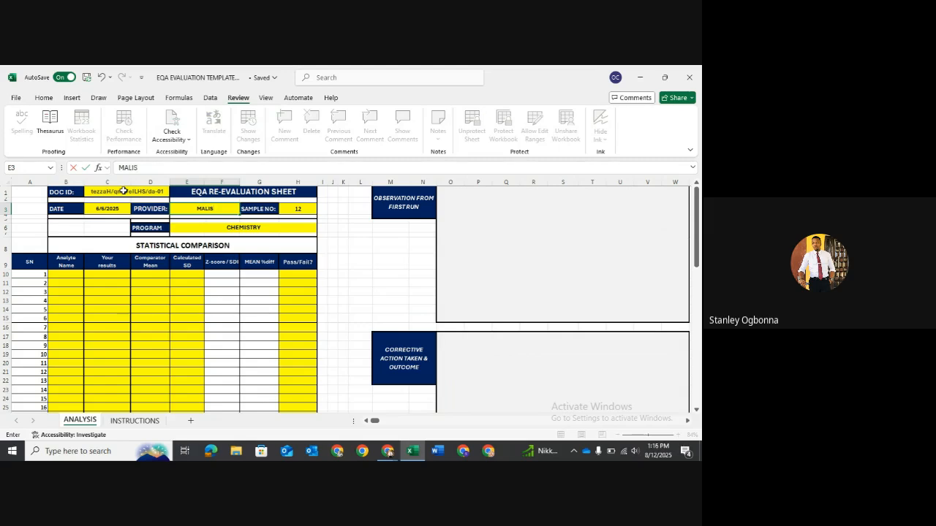
key(Tab)
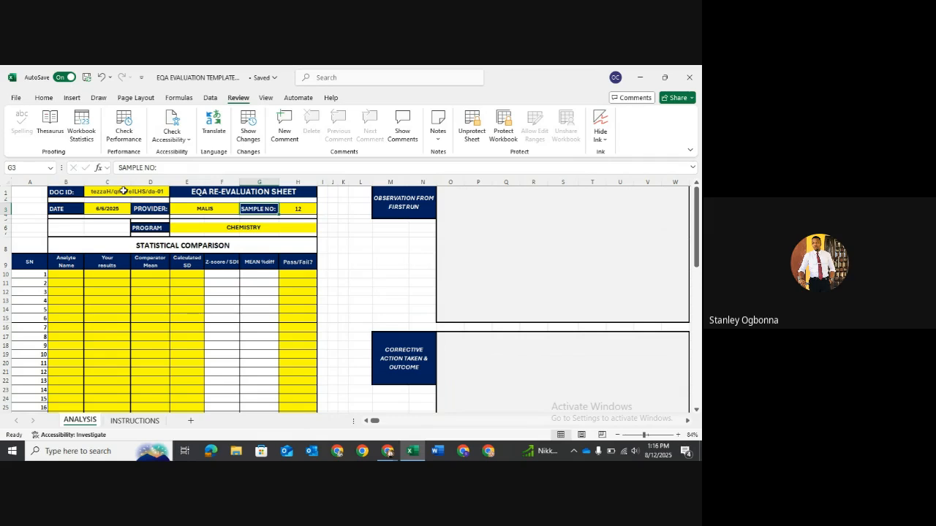
Check the sheet's program field in cell E6
key(Down)
key(Down)
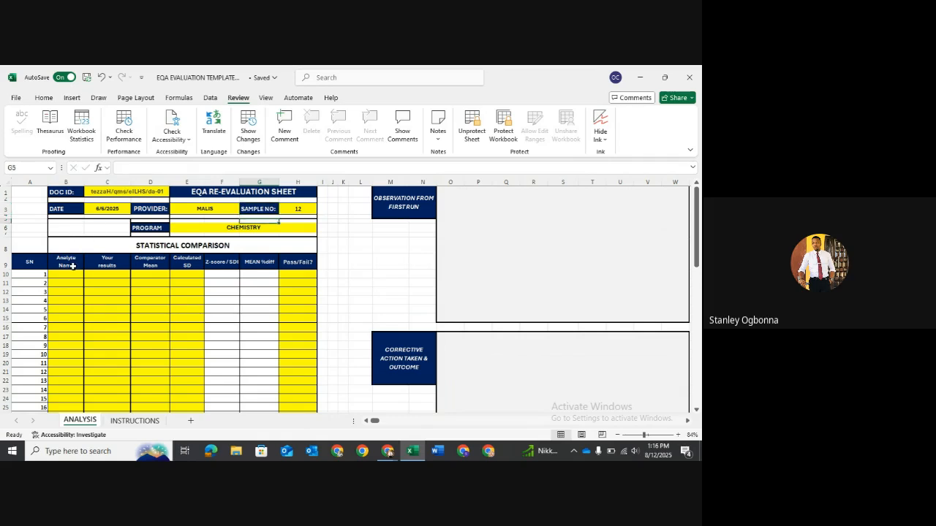
click(151, 229)
key(Right)
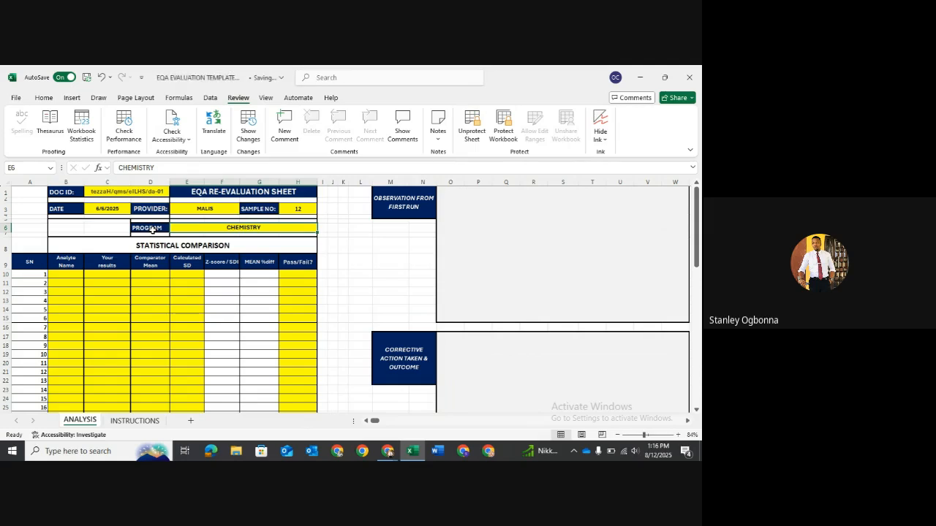
Fill the first analyte row with GGT, your result 450, comparator mean 465 and calculated SD 12
click(69, 273)
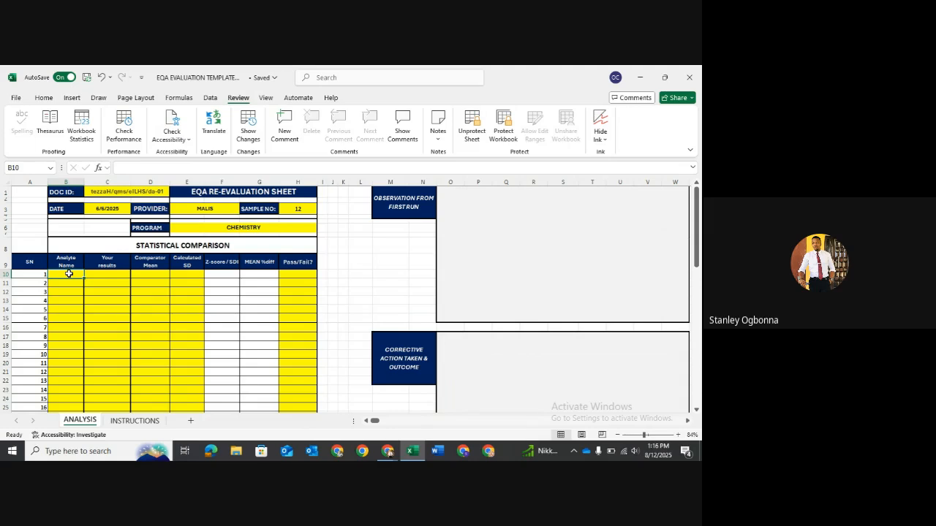
text(GGT)
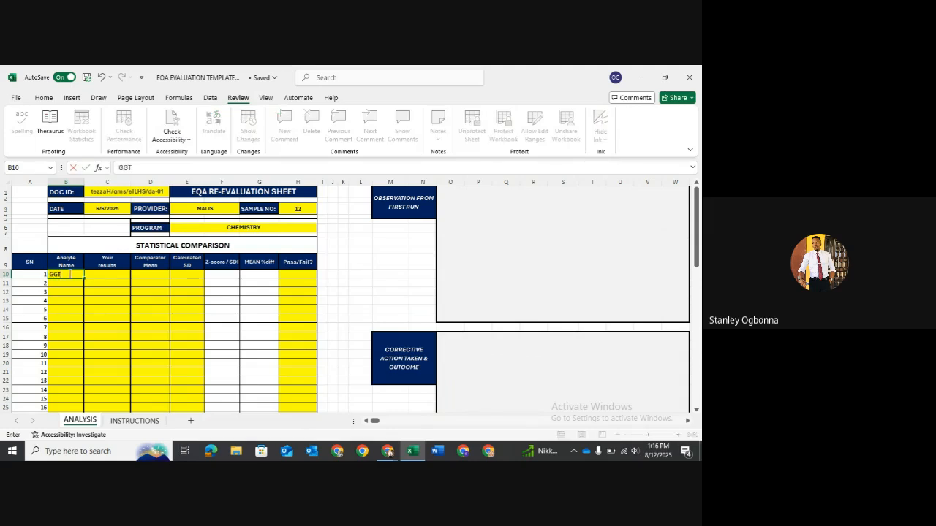
key(Tab)
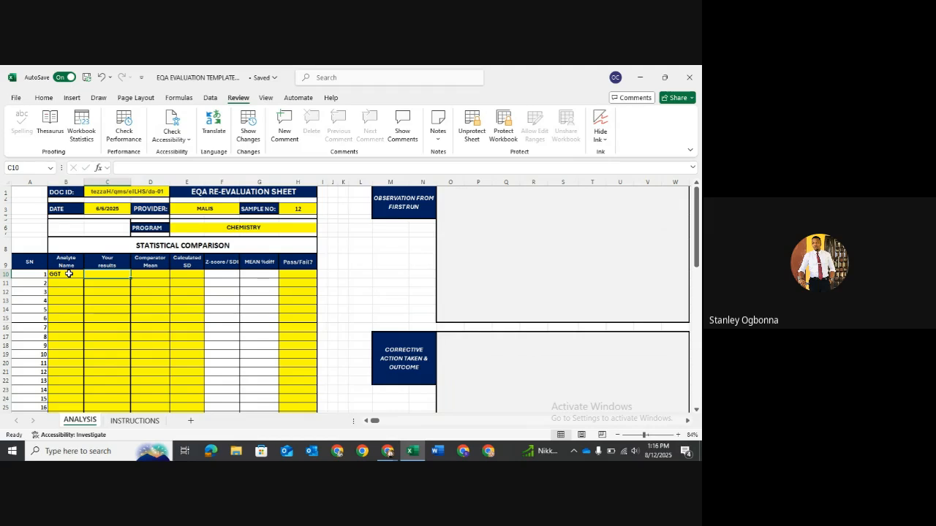
text(45)
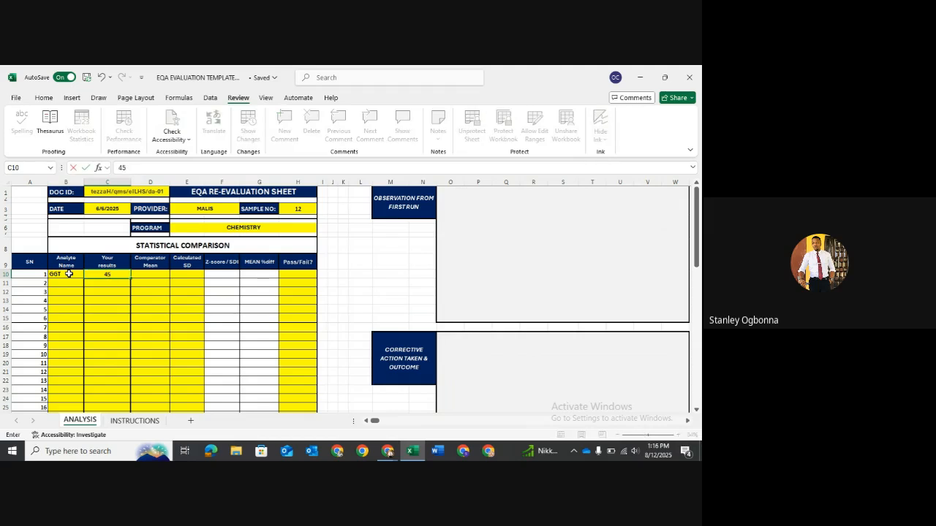
text(0)
key(Tab)
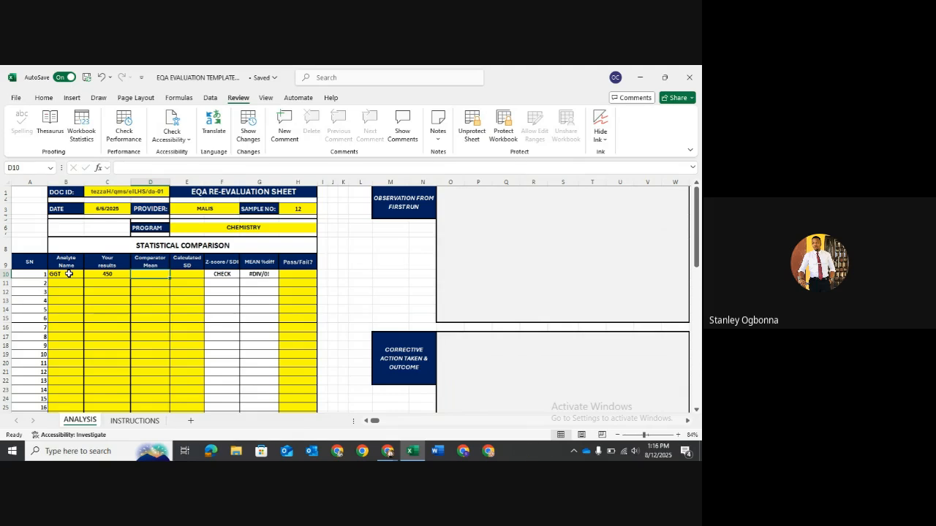
text(465)
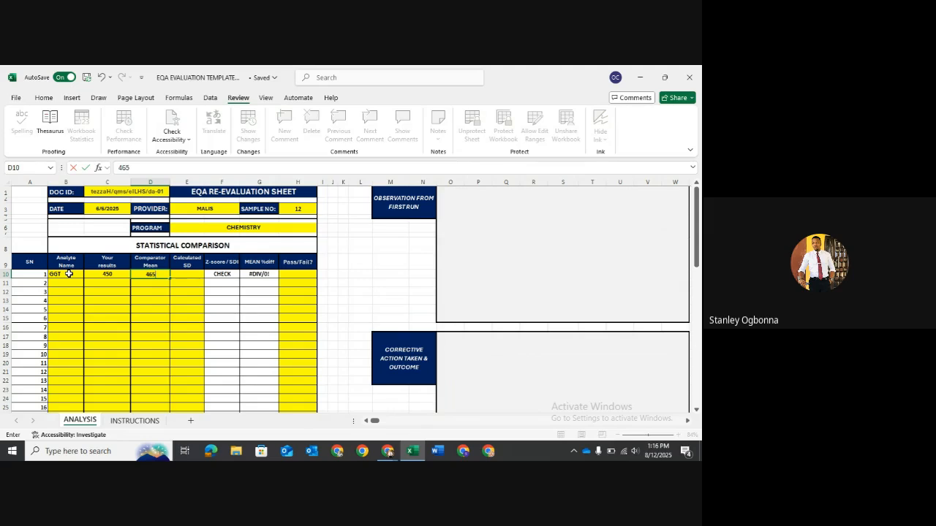
key(Tab)
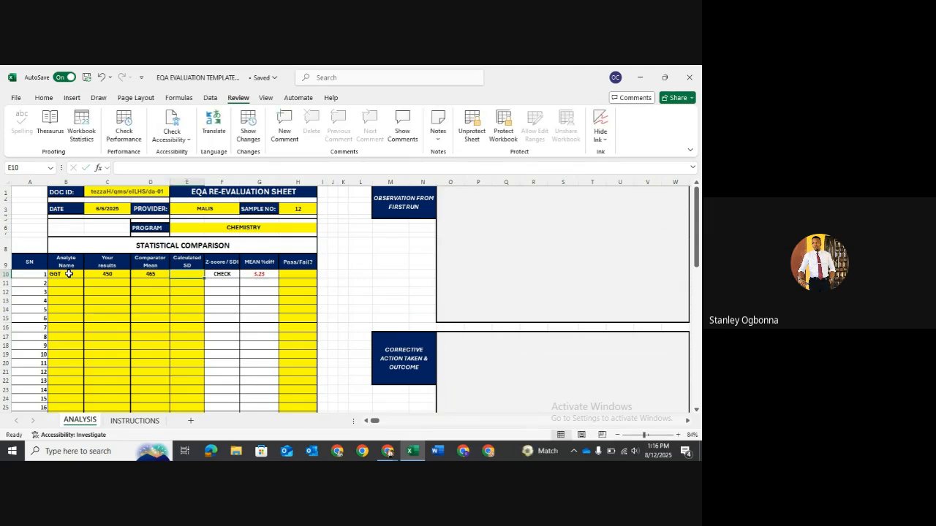
text(12)
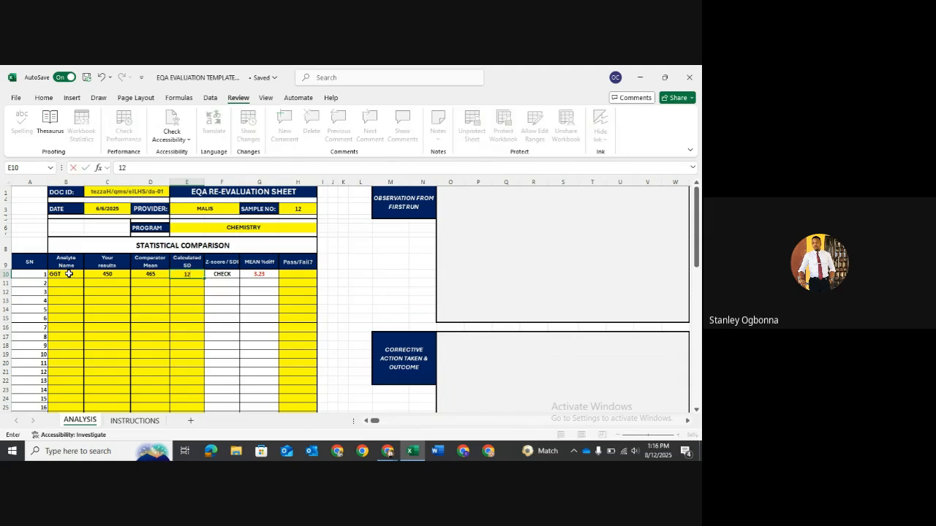
key(Return)
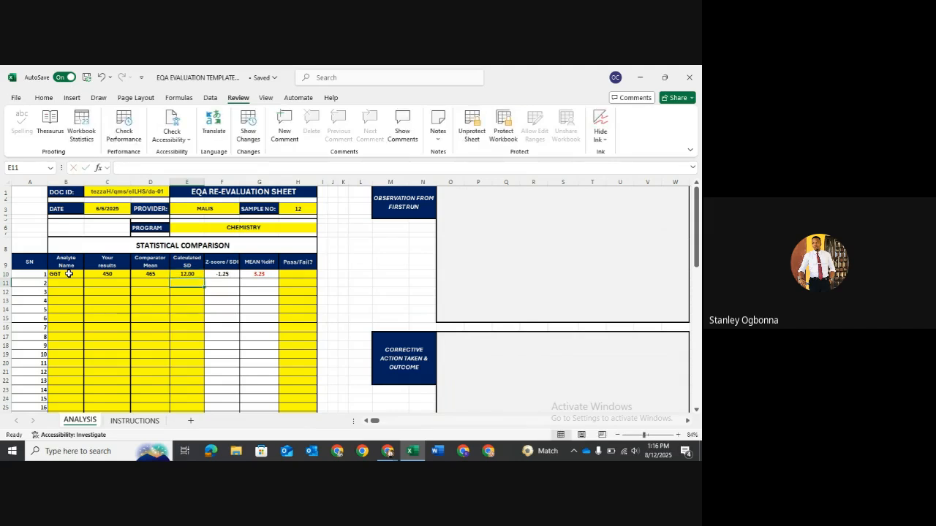
Check GGT's Z-score / SDI cell and enter FAIL in its Pass/Fail? cell, discarding a started PASS/ entry
click(227, 273)
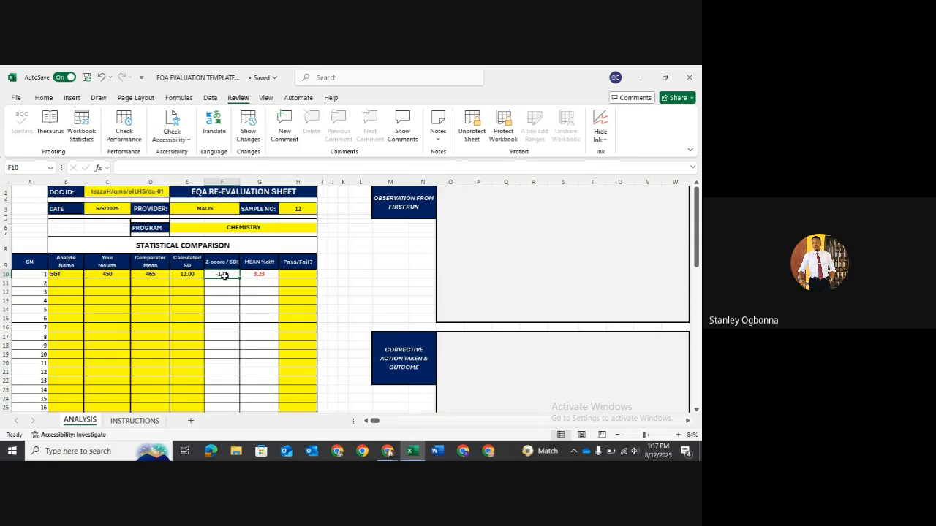
key(Tab)
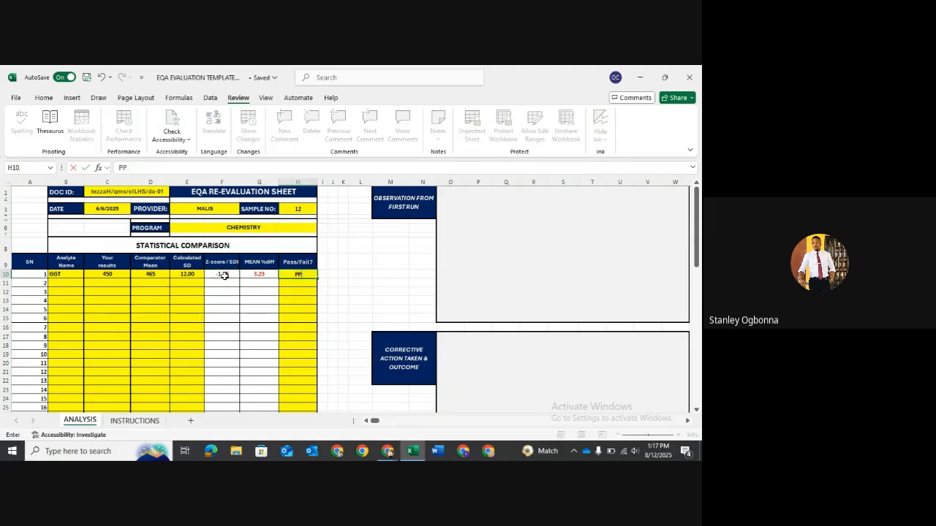
text(PASS/)
key(BackSpace)
key(BackSpace)
key(BackSpace)
key(BackSpace)
key(BackSpace)
key(BackSpace)
text(FAIL)
key(Return)
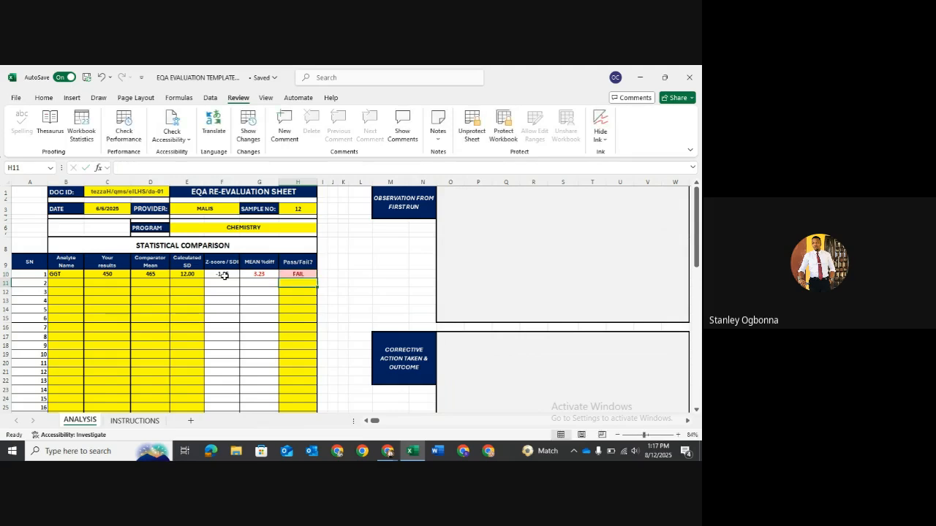
Change the GGT row's Pass/Fail? entry in cell H10 to PASS
key(Up)
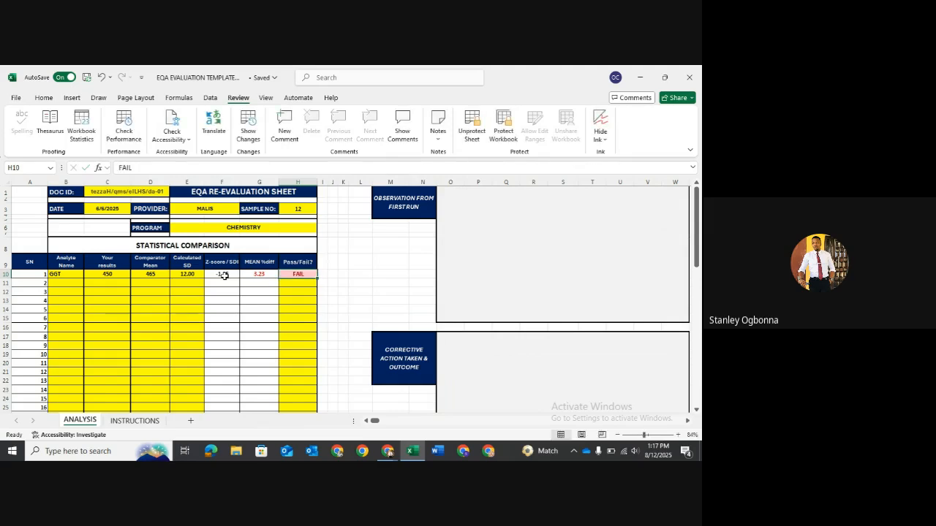
text(PASS)
key(Delete)
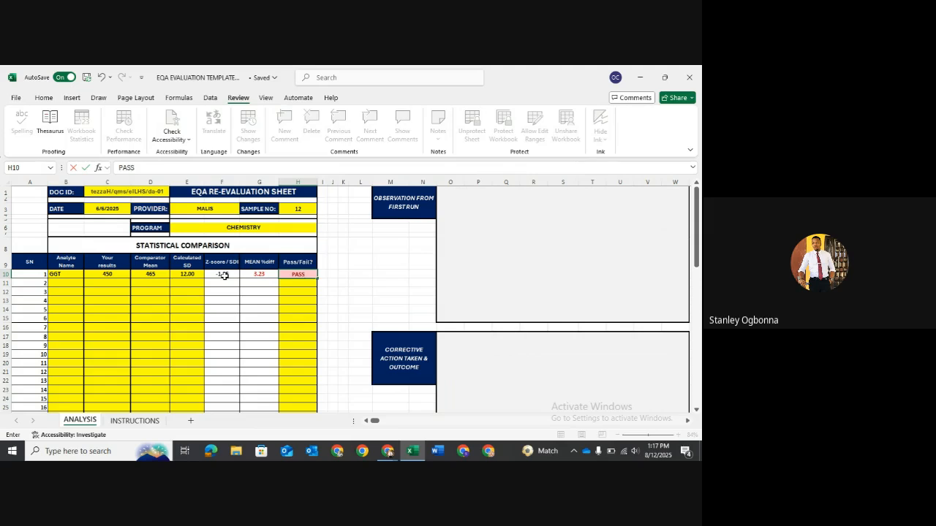
key(Return)
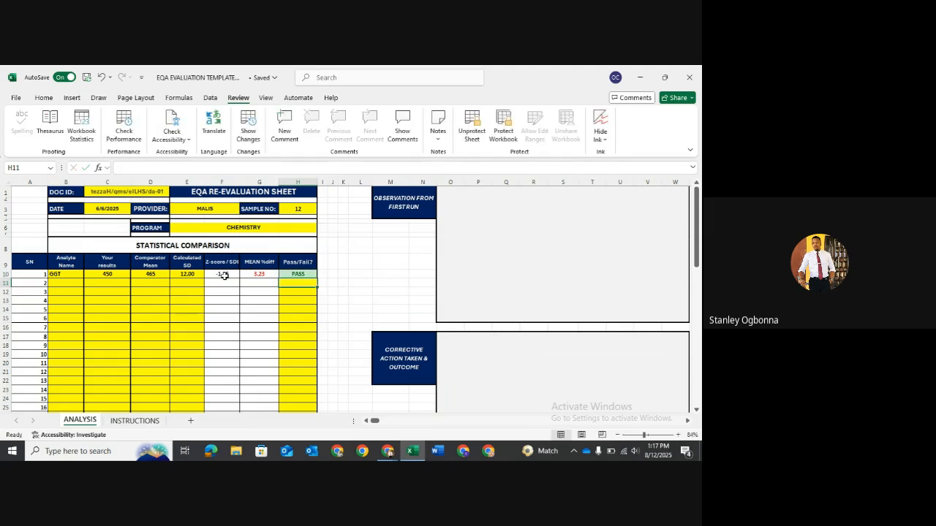
Set the GGT row's Pass/Fail? entry in cell H10 back to FAIL
key(Up)
key(Up)
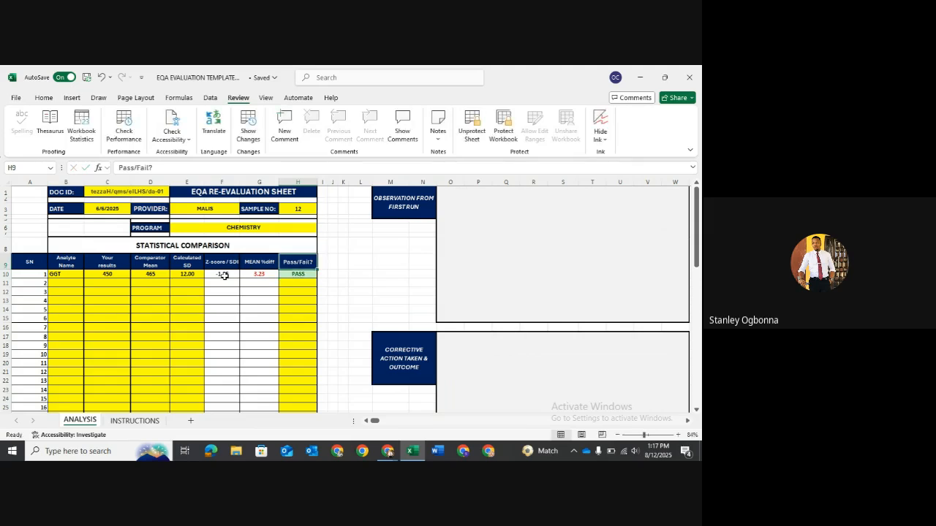
key(Down)
text(FAIL)
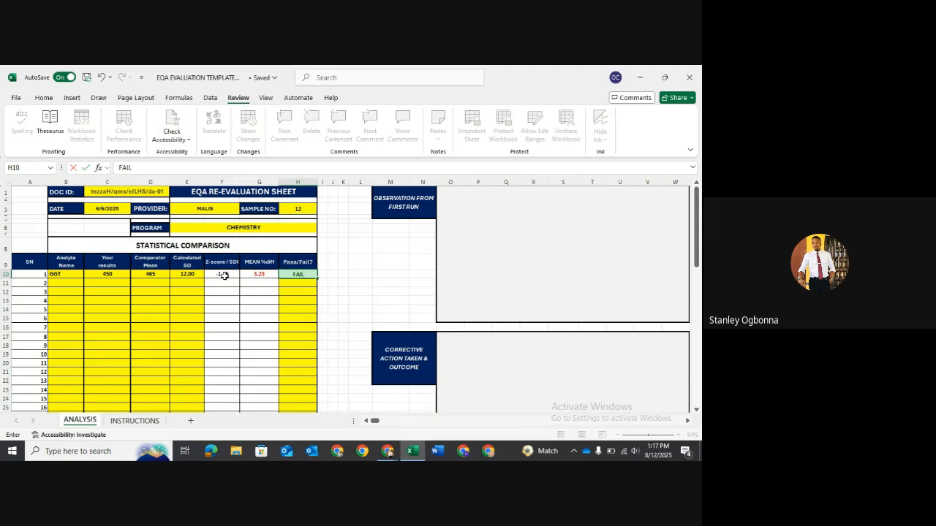
key(Return)
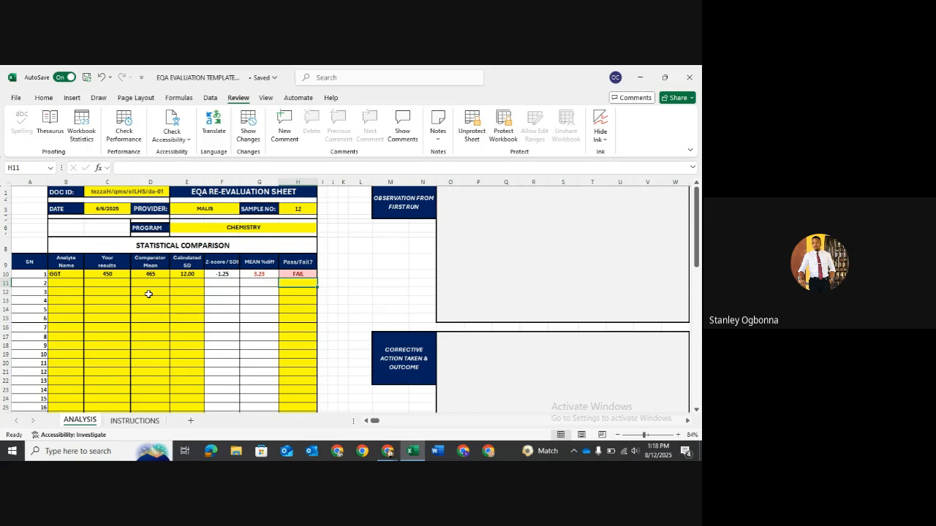
key(Down)
key(Up)
key(Up)
key(Down)
key(Down)
key(Up)
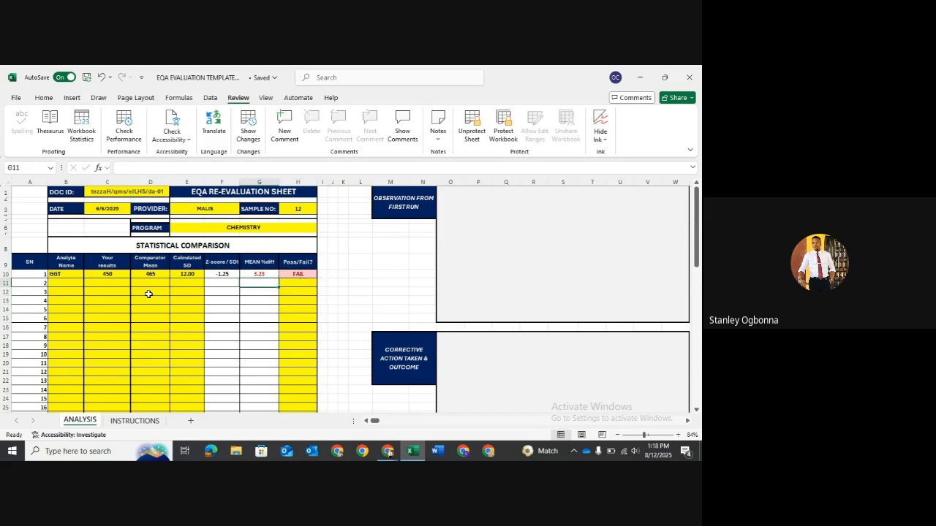
Add GLU as the second analyte in cell B11 with 5.5 as your result
click(71, 284)
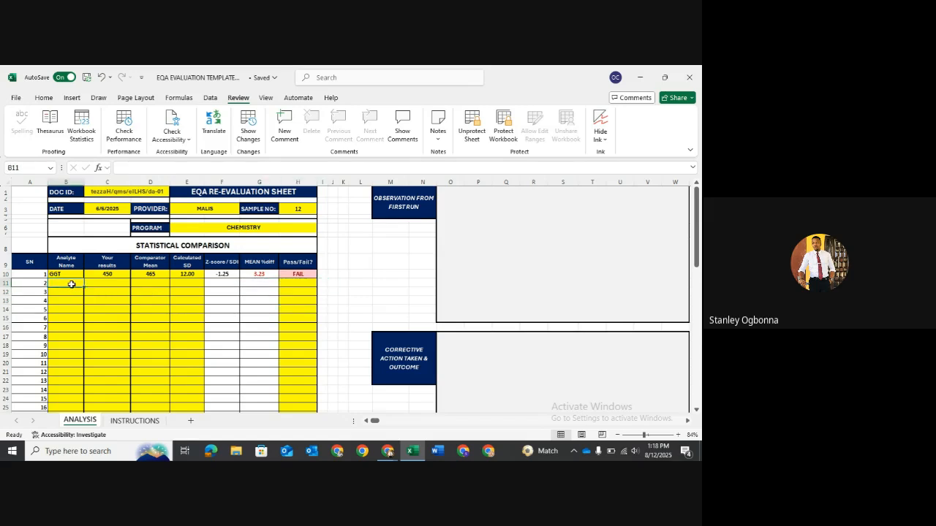
text(GLU)
key(Tab)
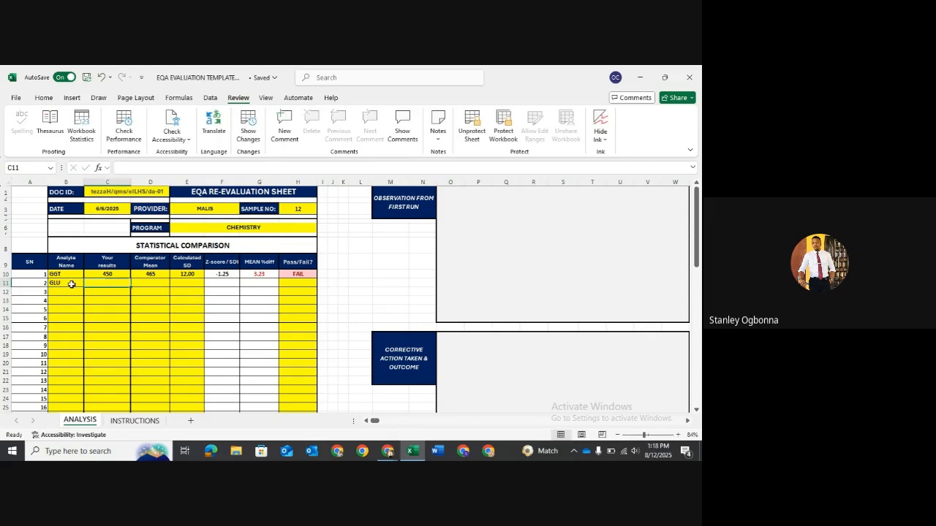
text(5.5)
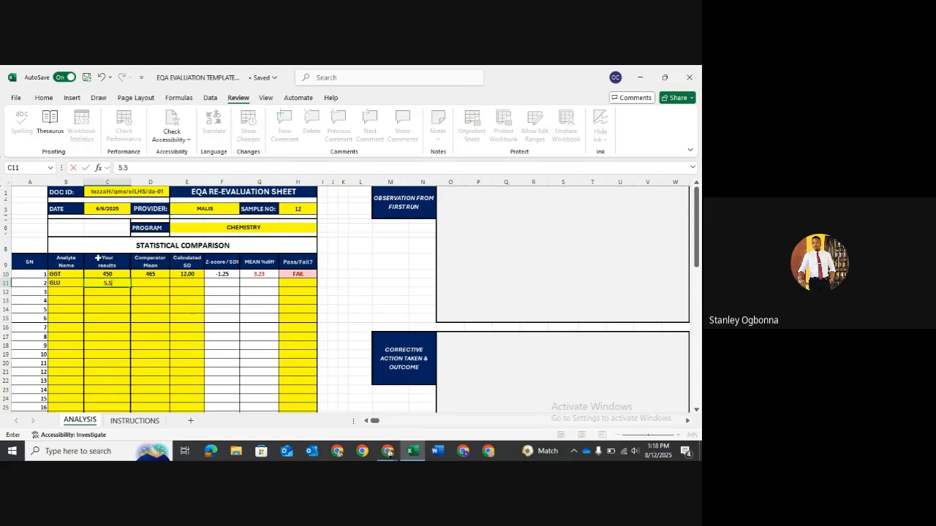
key(Up)
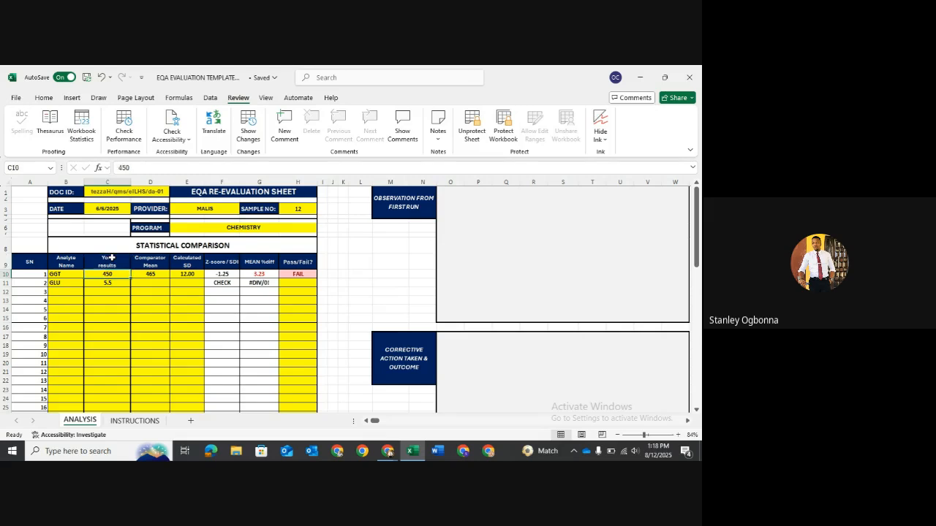
key(Down)
Enter GLU's comparator mean as 7, replacing a first entry of 6.4, and its calculated SD as 0.2
key(Right)
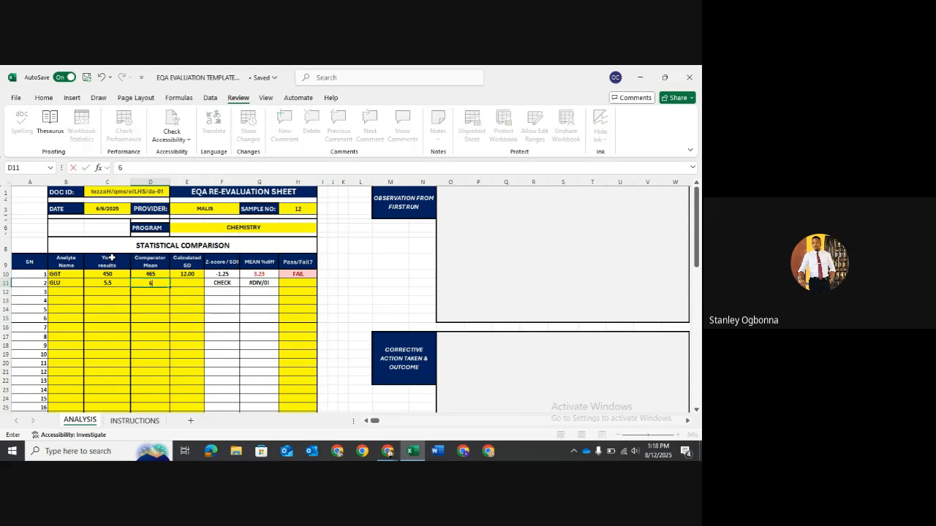
text(6.4)
key(Right)
key(Left)
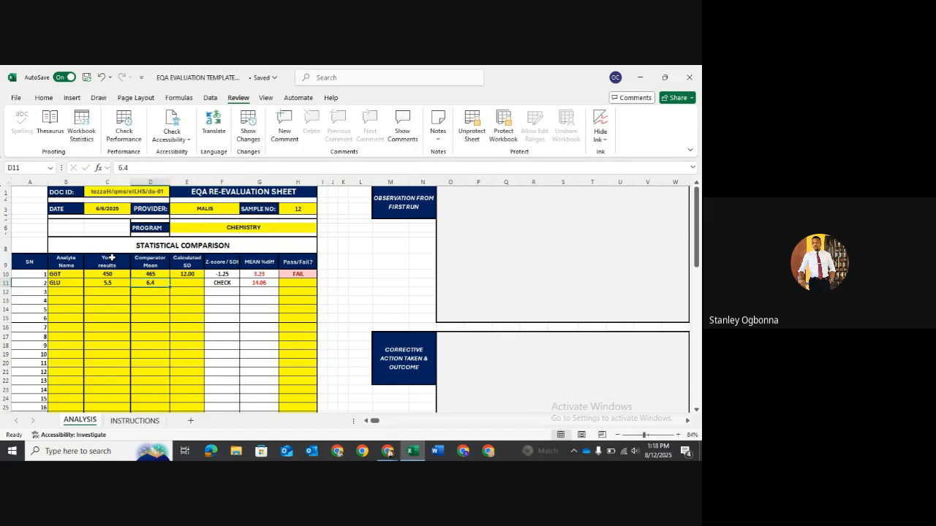
text(7)
key(Right)
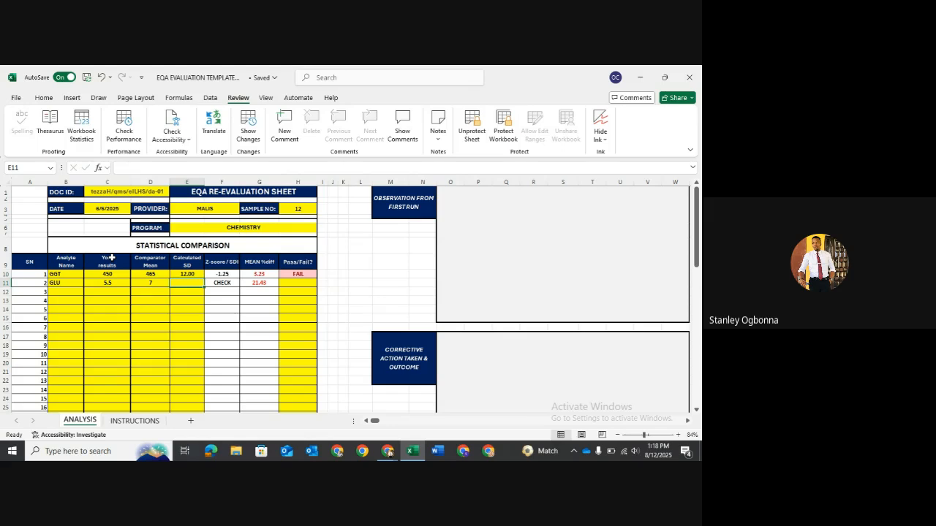
text(0)
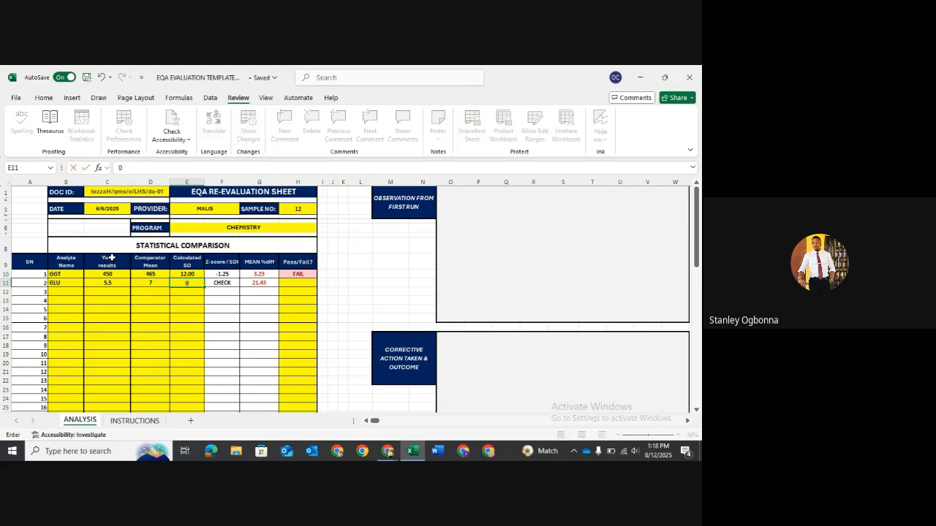
text(.2)
key(Return)
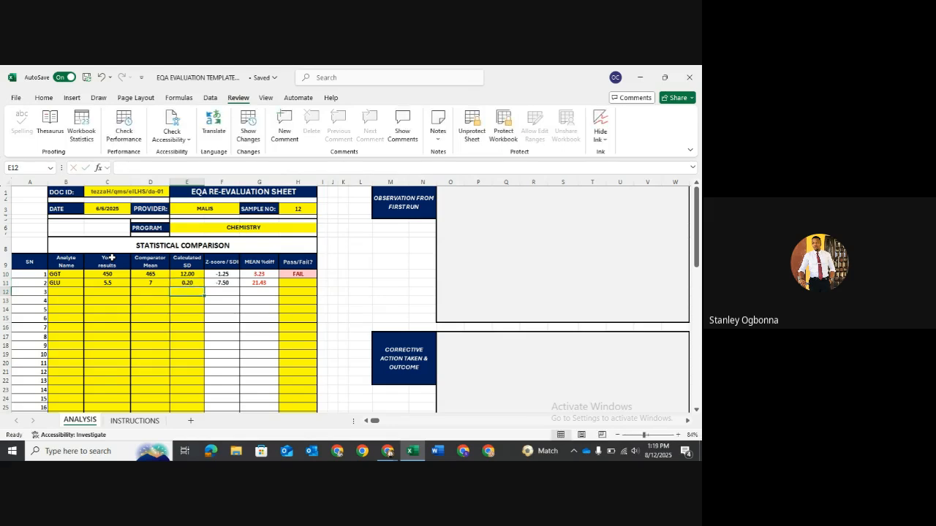
Examine the GLU row's Z-score / SDI, MEAN %diff and Pass/Fail? cells, and compare the Z-score column for both analytes
click(219, 283)
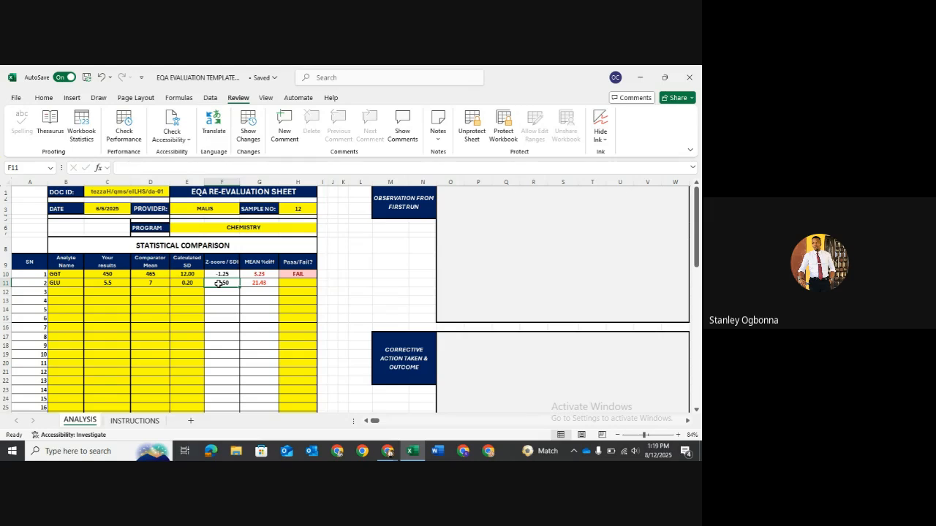
key(Right)
key(Right)
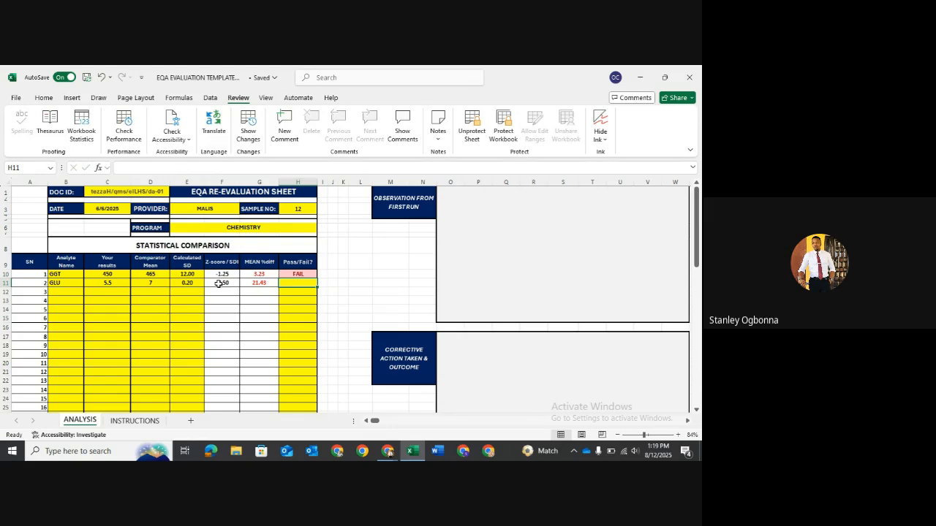
key(Left)
key(Left)
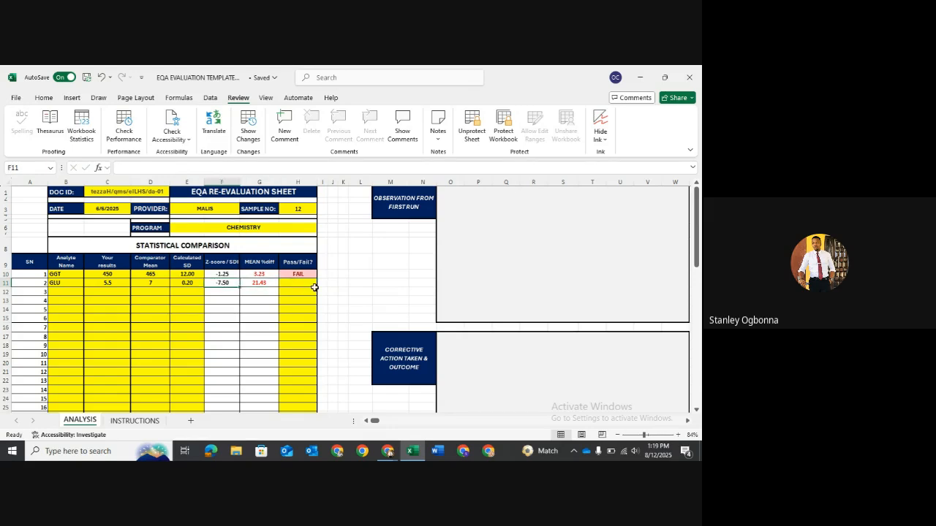
click(224, 263)
key(Down)
key(Down)
key(Down)
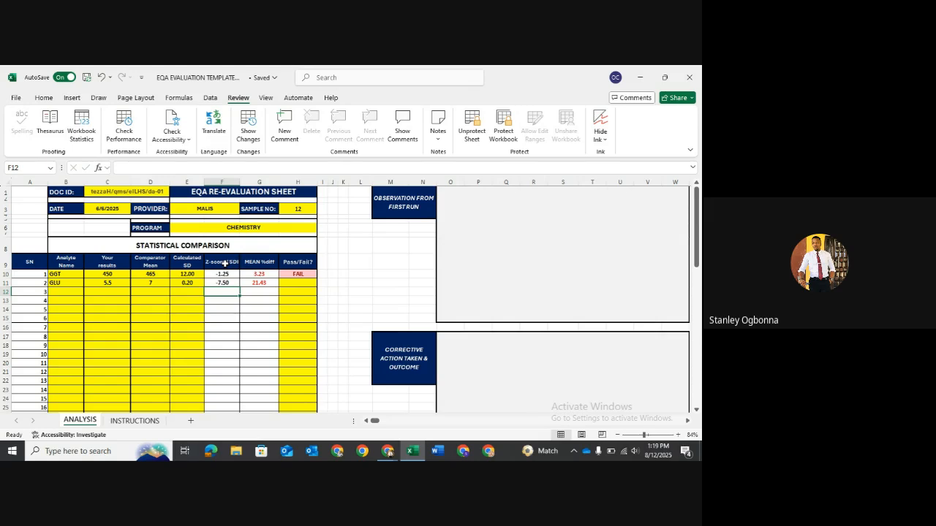
Try SK, UREA and PSA as the third analyte name in cell B12, settling on FERRIT
click(76, 290)
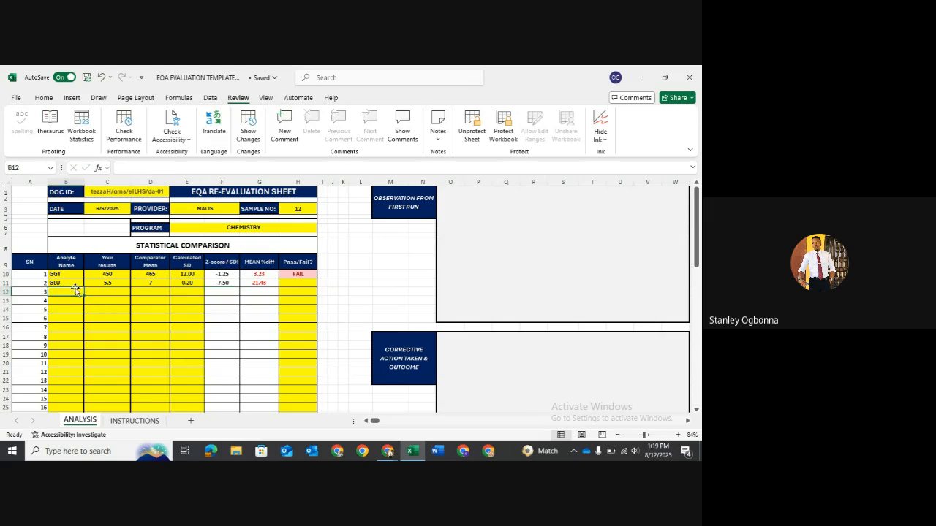
text(SK)
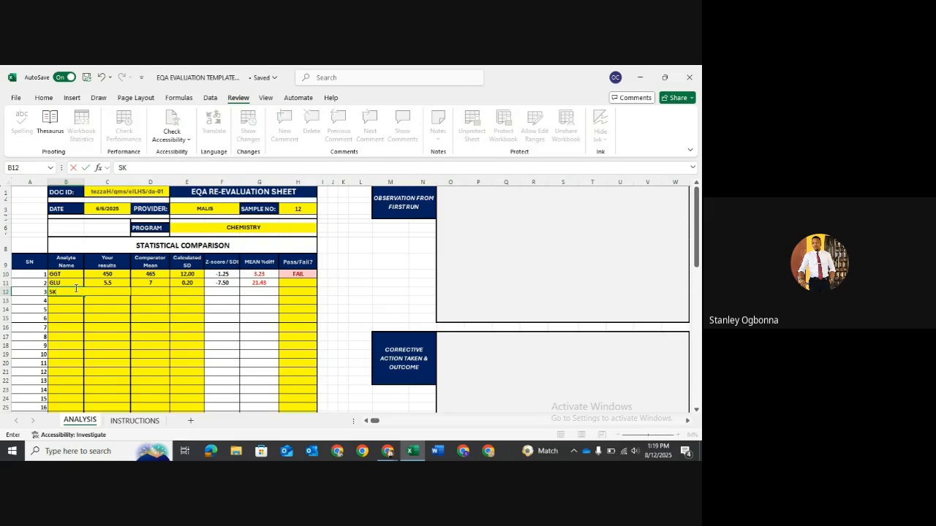
key(BackSpace)
key(BackSpace)
text(UREA)
key(BackSpace)
key(BackSpace)
key(BackSpace)
key(BackSpace)
text(PSA)
key(BackSpace)
key(BackSpace)
key(BackSpace)
text(FERRIT)
key(ctrl+Return)
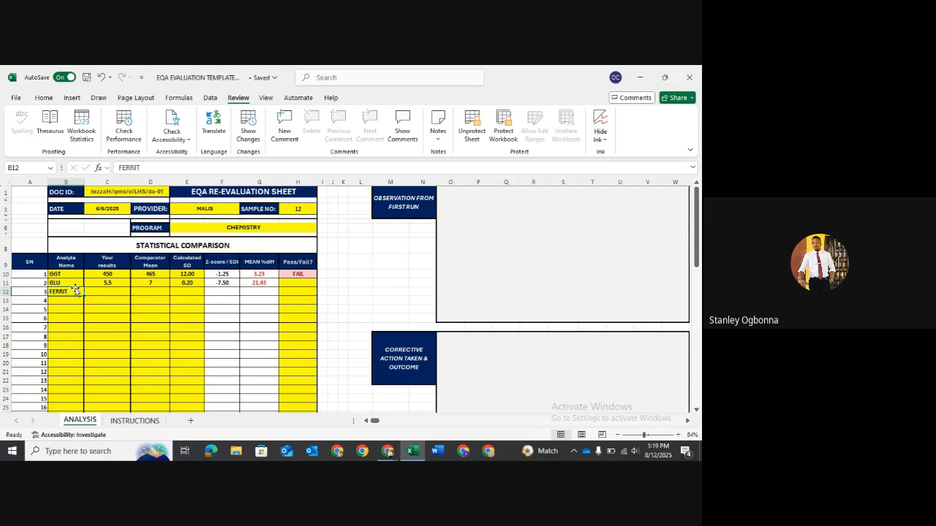
Name the third analyte FERRITIN and enter 7 as your result, 5 as its comparator mean and 0.8 as its calculated SD
text(FERRITIN)
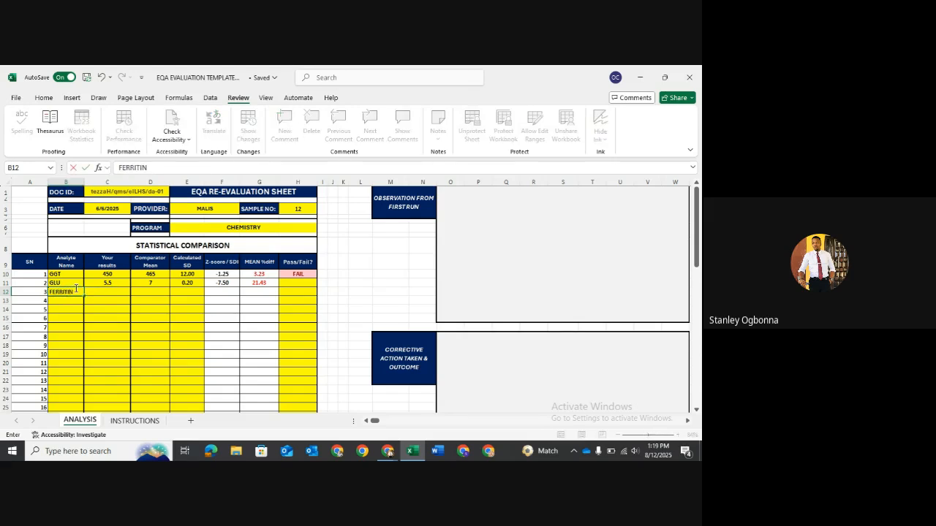
key(Tab)
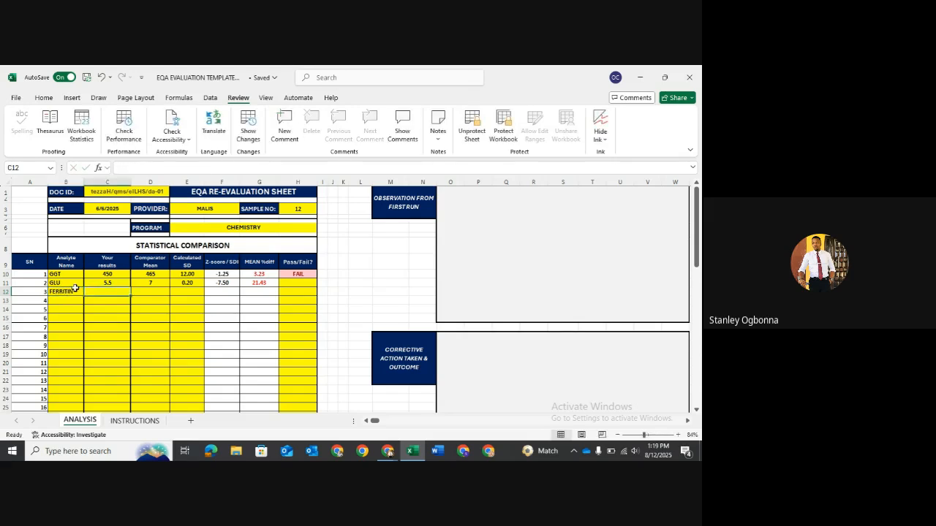
text(7)
key(Tab)
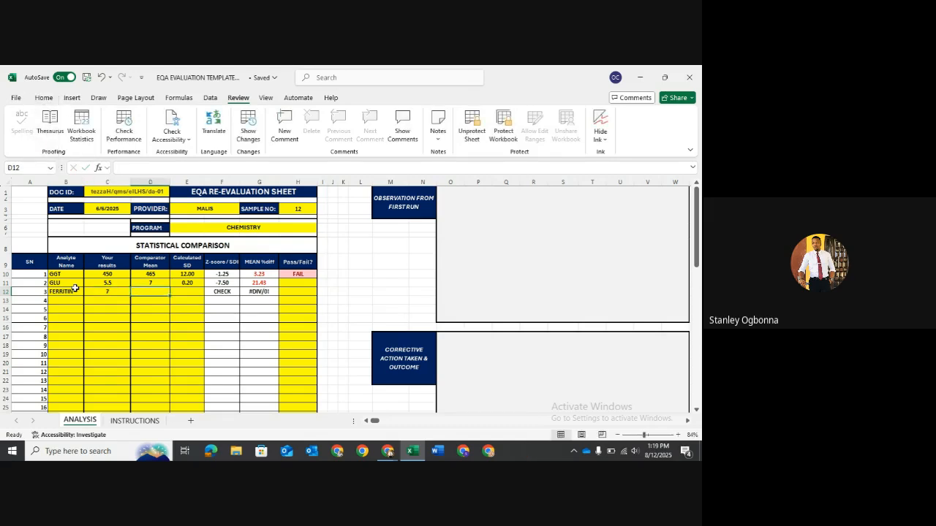
text(5)
key(Tab)
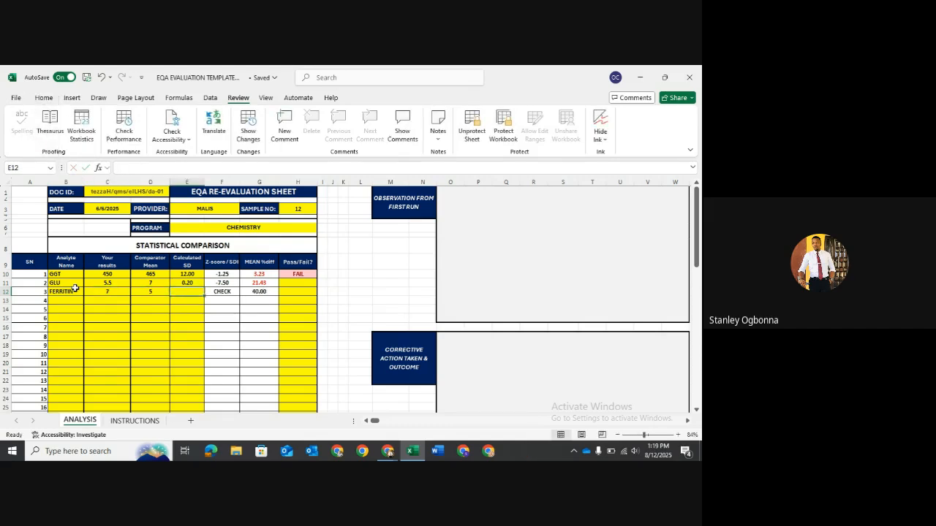
text(0.8)
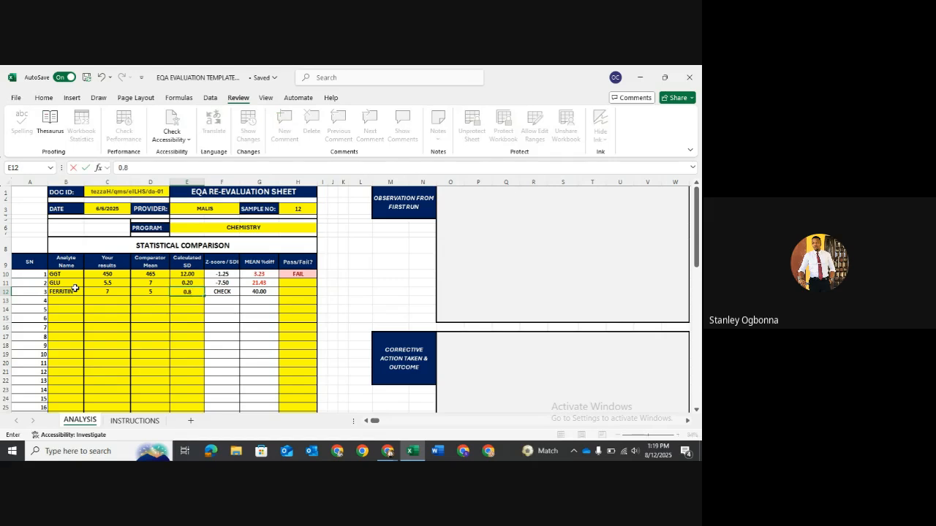
key(Return)
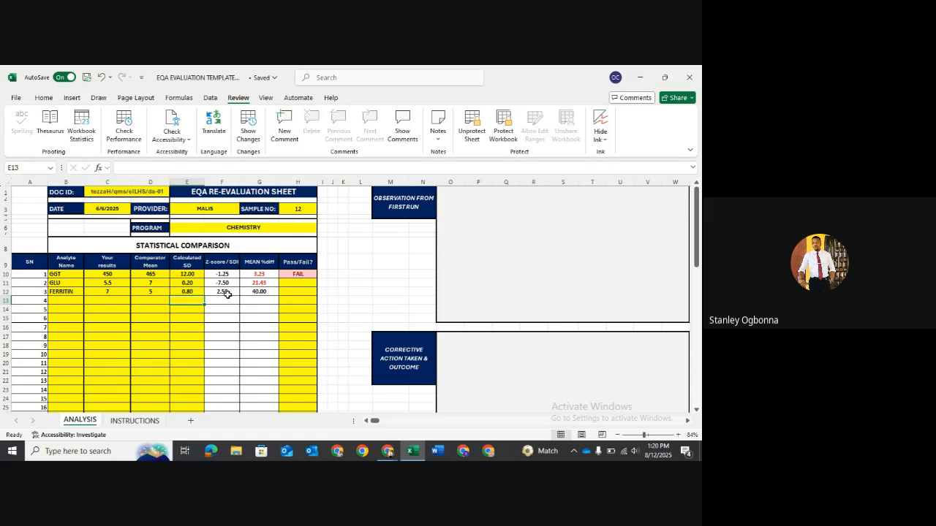
Clear FERRITIN's result in cell C12 and replace it with 5
key(Up)
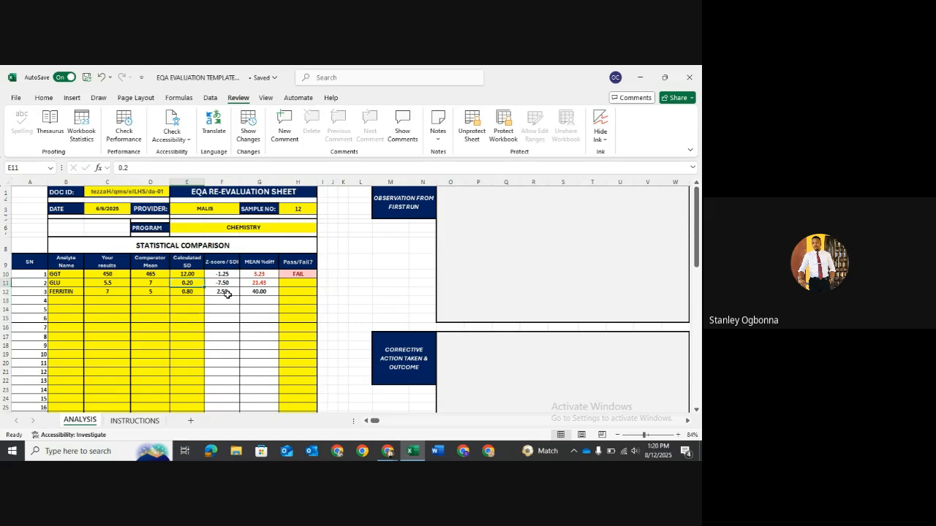
key(Left)
key(Left)
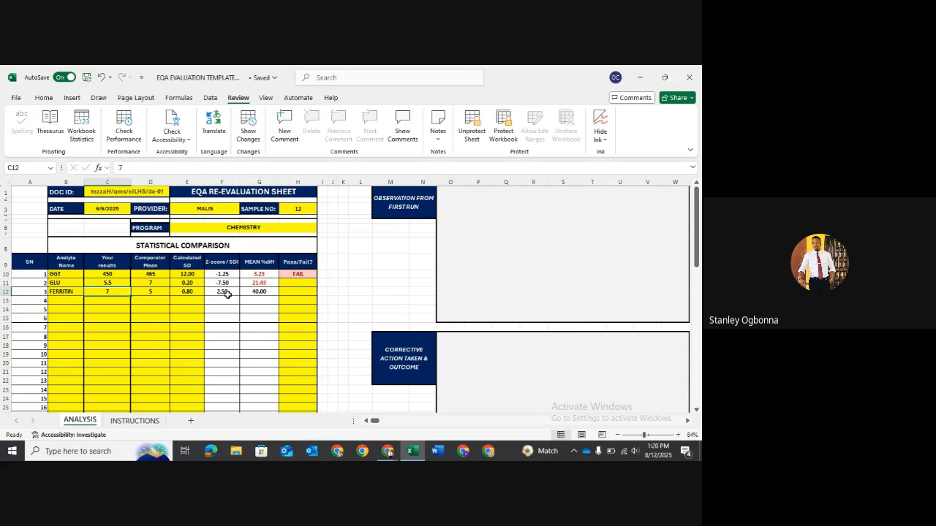
key(BackSpace)
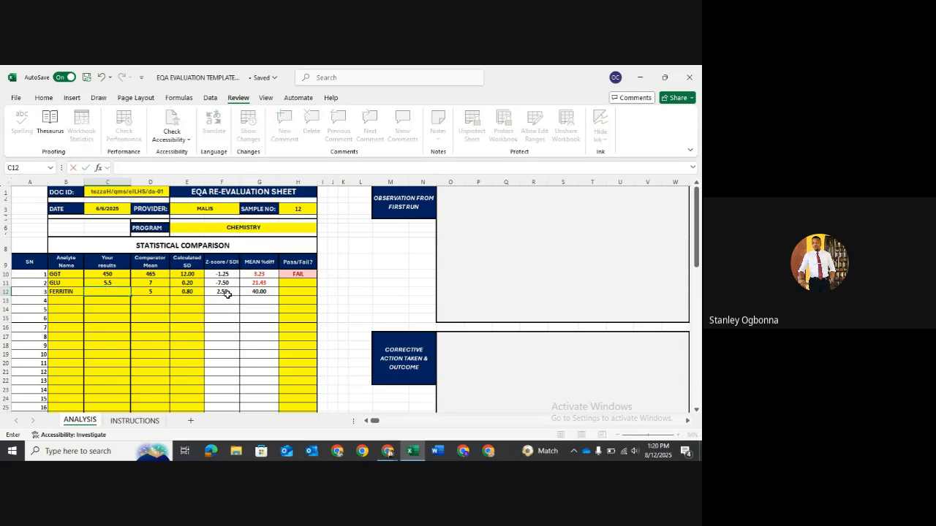
key(Return)
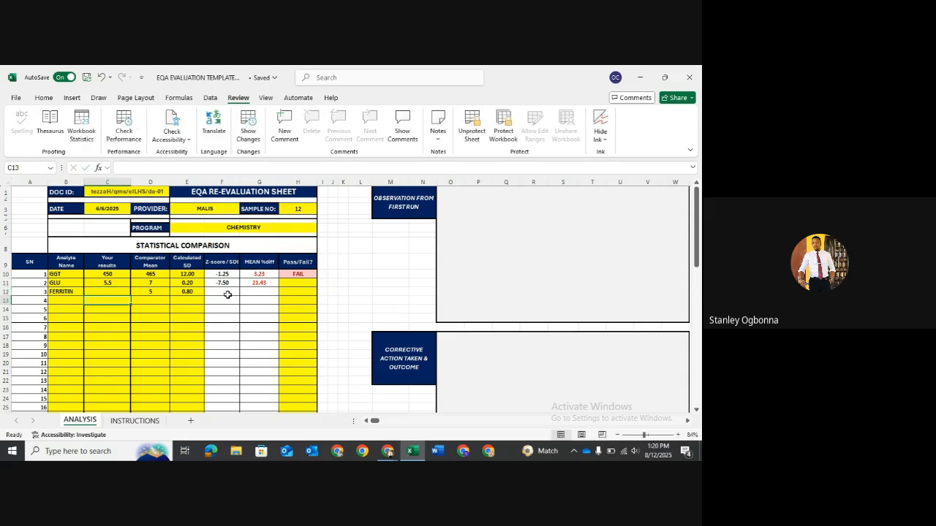
click(161, 292)
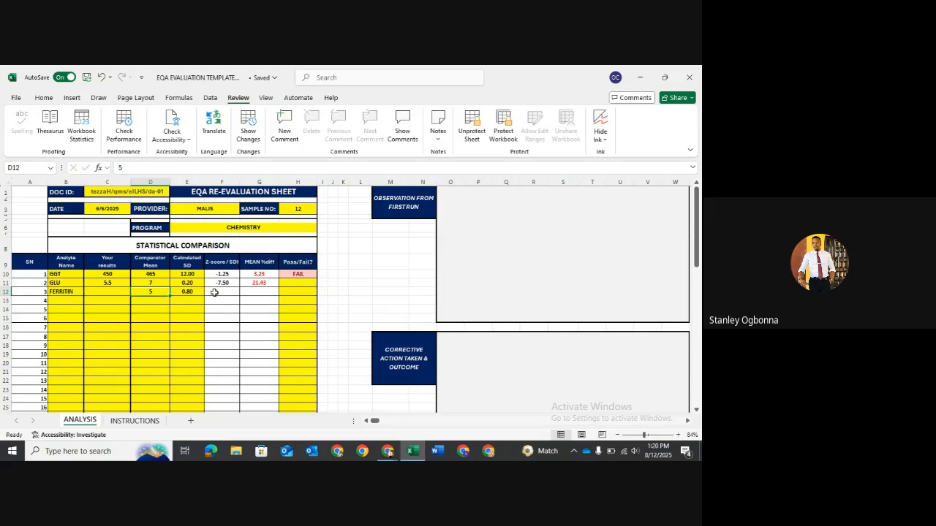
click(110, 291)
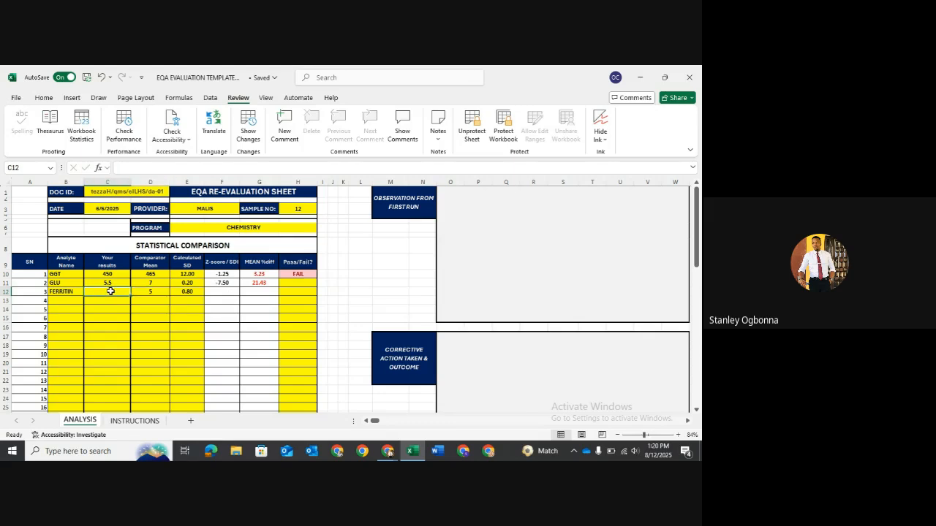
key(Right)
click(110, 291)
Clear FERRITIN's calculated SD and check how its Z-score / SDI cell responds
key(Right)
key(Right)
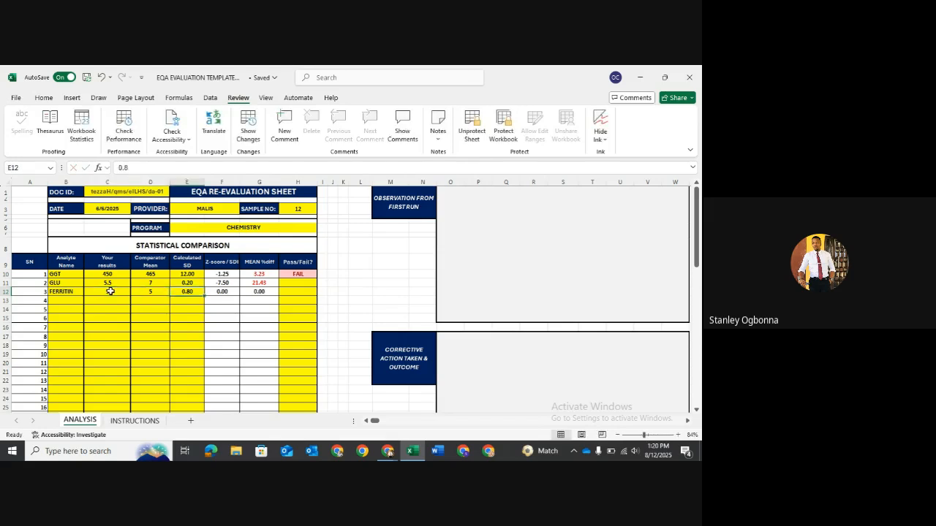
key(Delete)
key(Down)
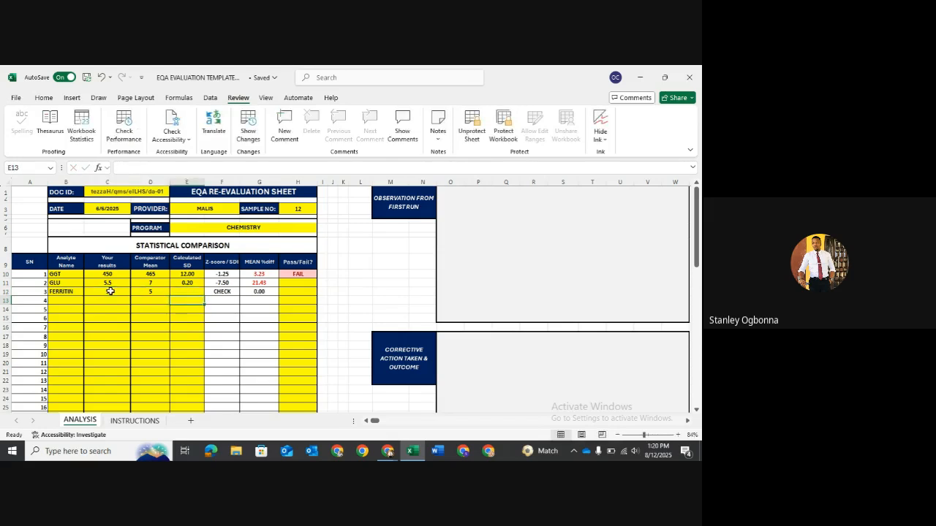
click(228, 291)
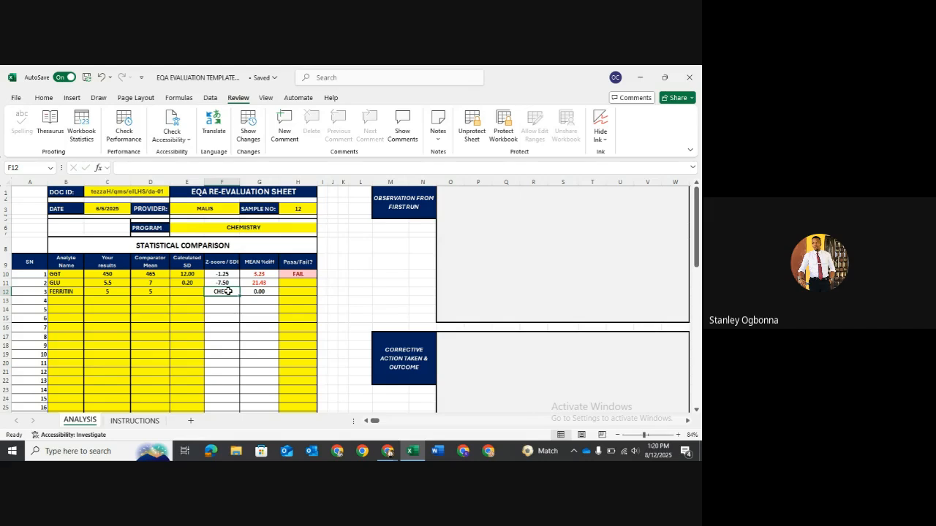
Set FERRITIN's calculated SD to 0.9 and your result to 7
click(181, 291)
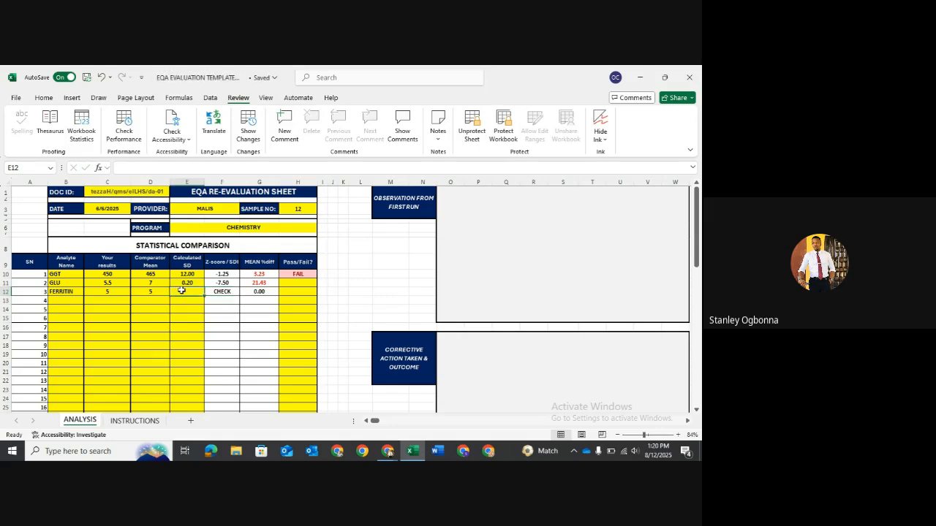
text(1.90)
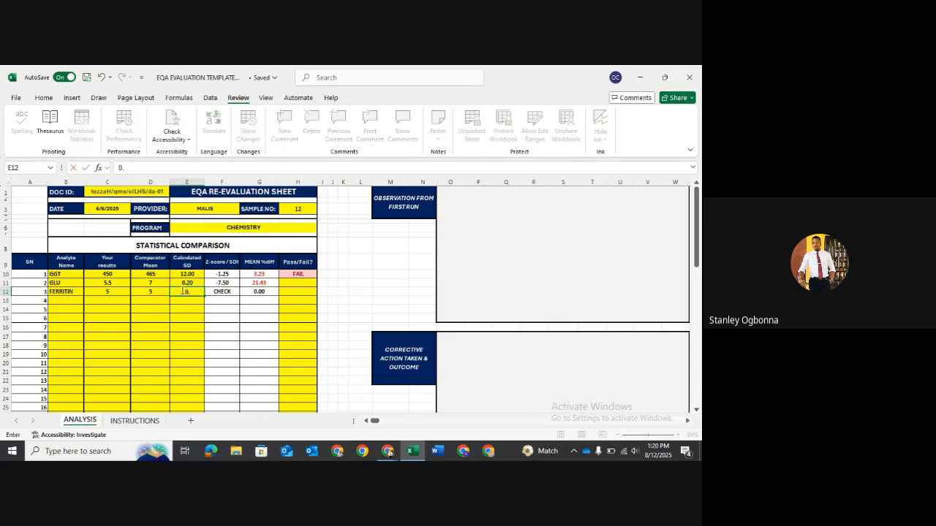
key(Return)
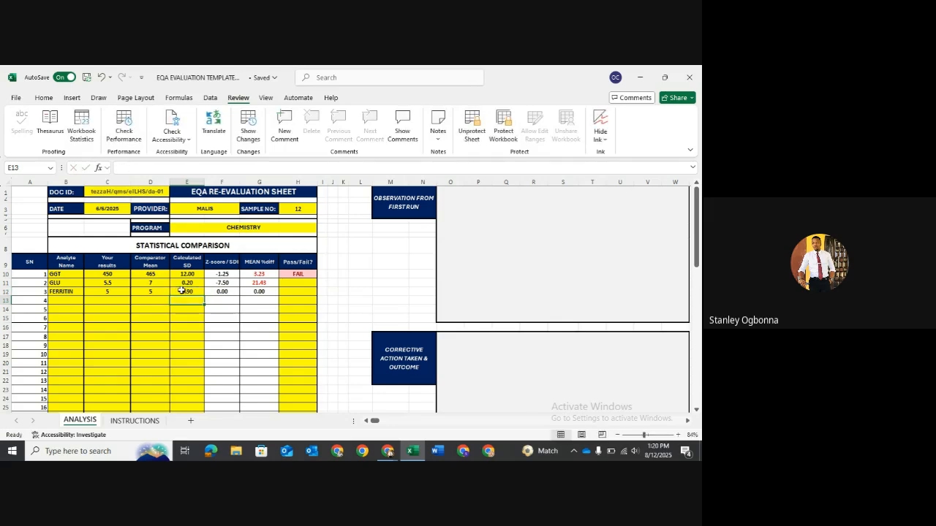
key(Up)
key(Left)
key(Left)
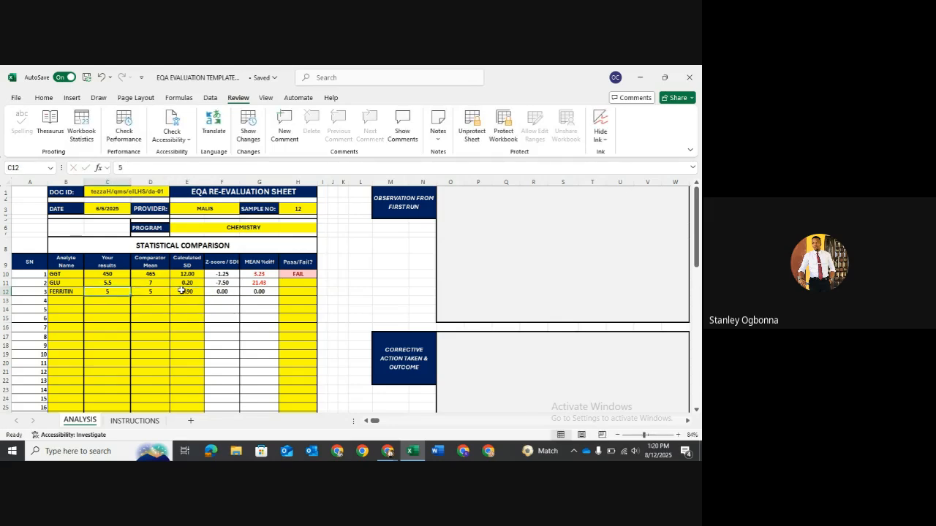
text(7)
key(Return)
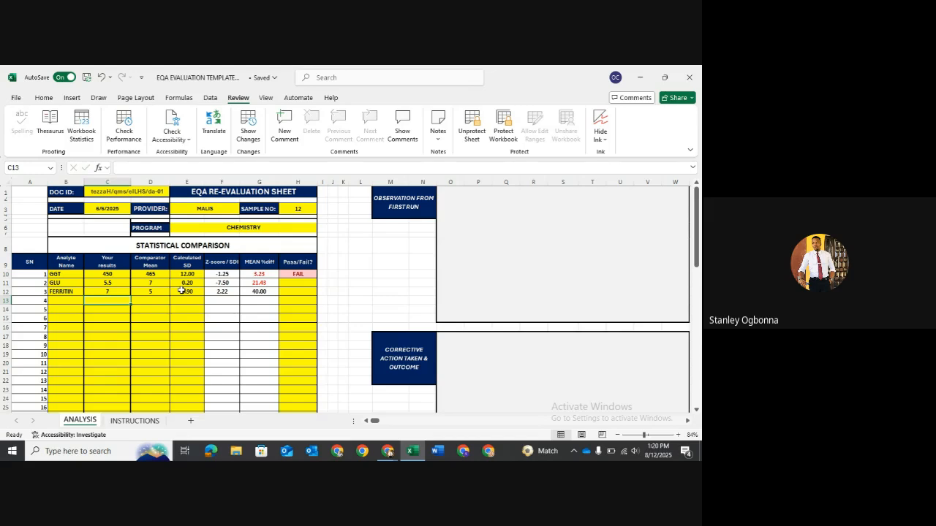
Try the qualitative entries POS as your result and NEG as comparator mean in row 13, and check the calculated cells
text(POS)
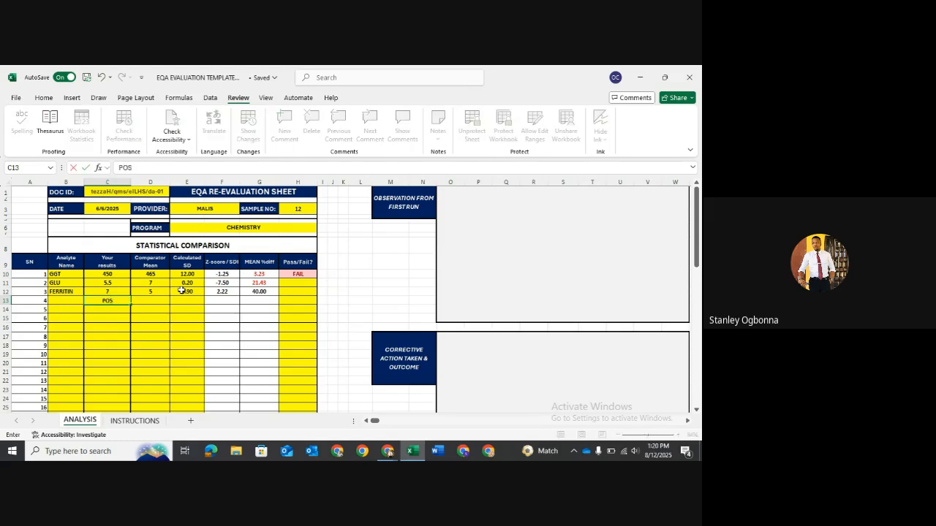
key(Tab)
text(NEG)
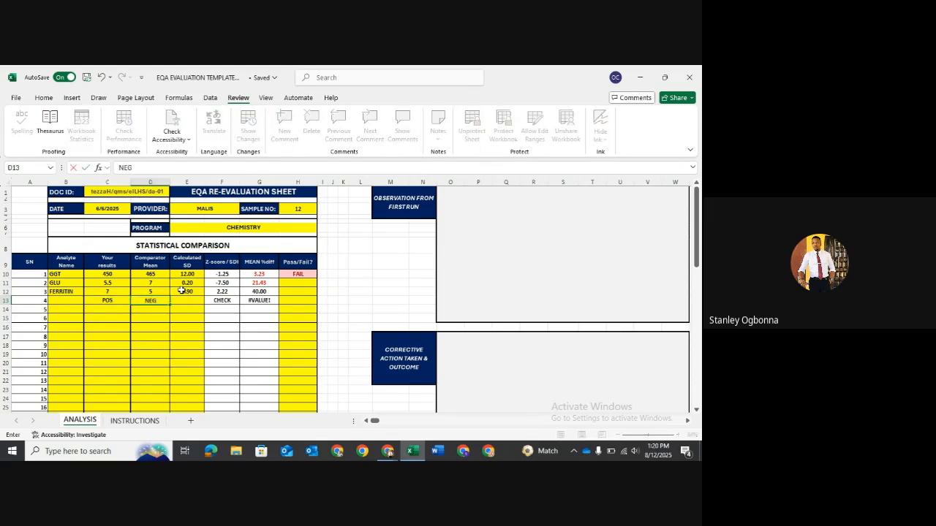
key(Tab)
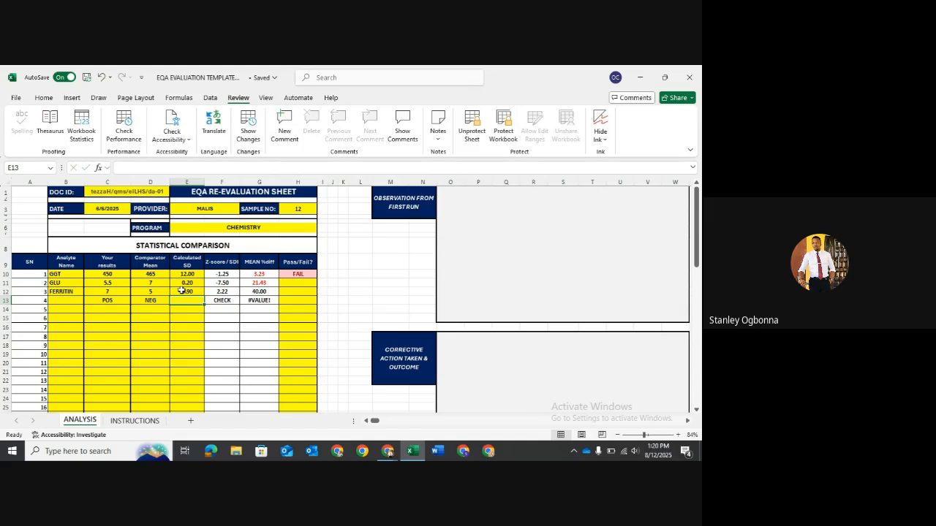
key(Right)
key(Right)
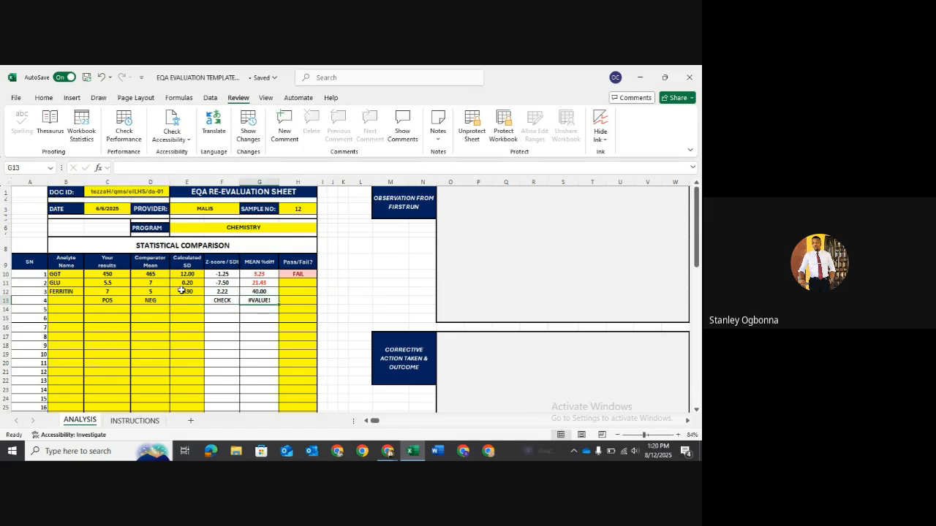
Clear the POS and NEG test entries from row 13
key(Left)
key(Left)
key(Left)
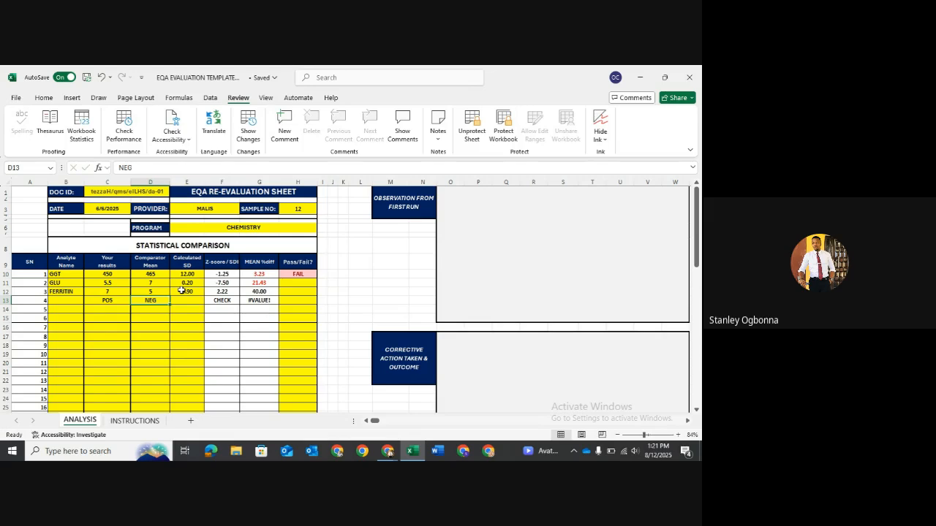
key(Left)
key(Delete)
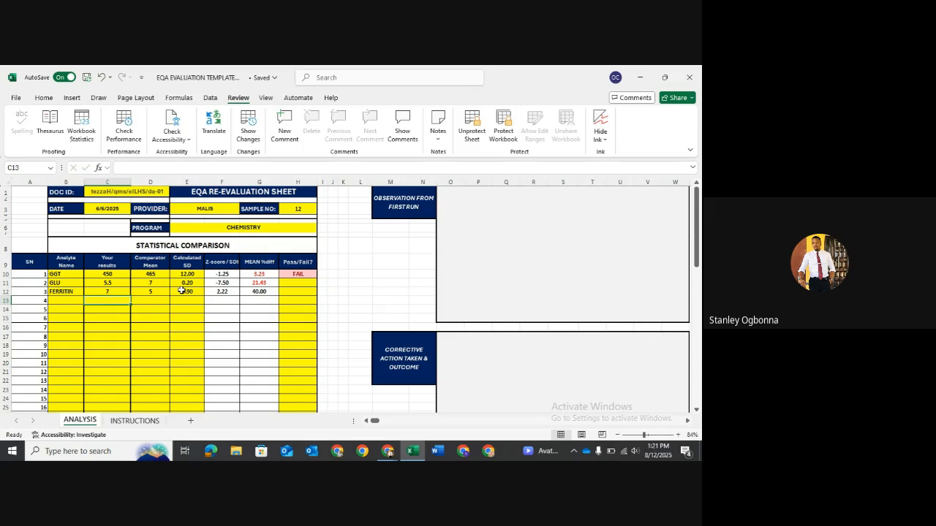
Delete your results for GGT and GLU in cells C10 and C11
key(Up)
key(Up)
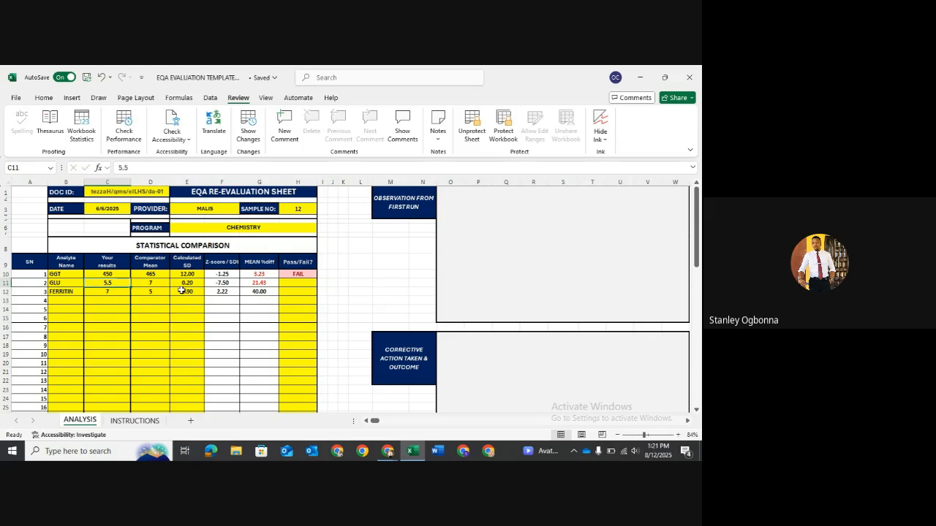
key(Down)
key(Down)
key(Up)
key(Up)
key(Up)
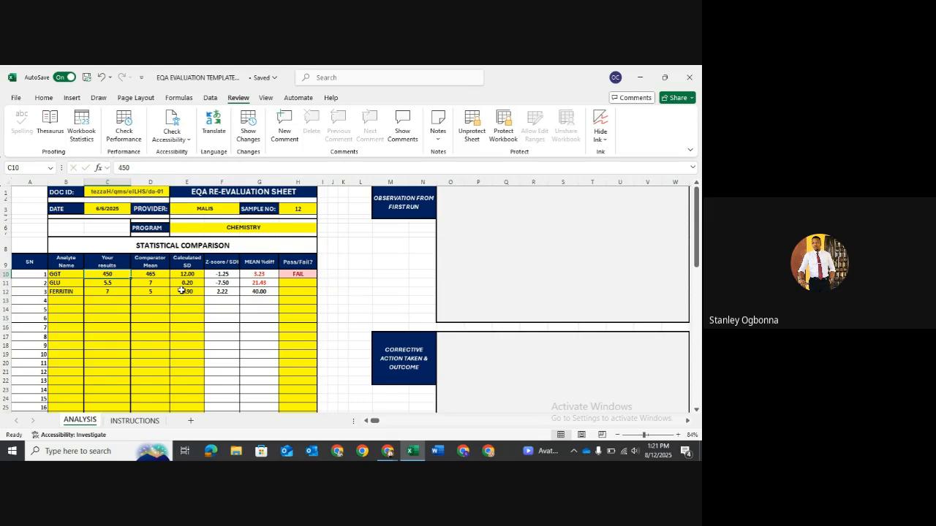
key(Delete)
key(Down)
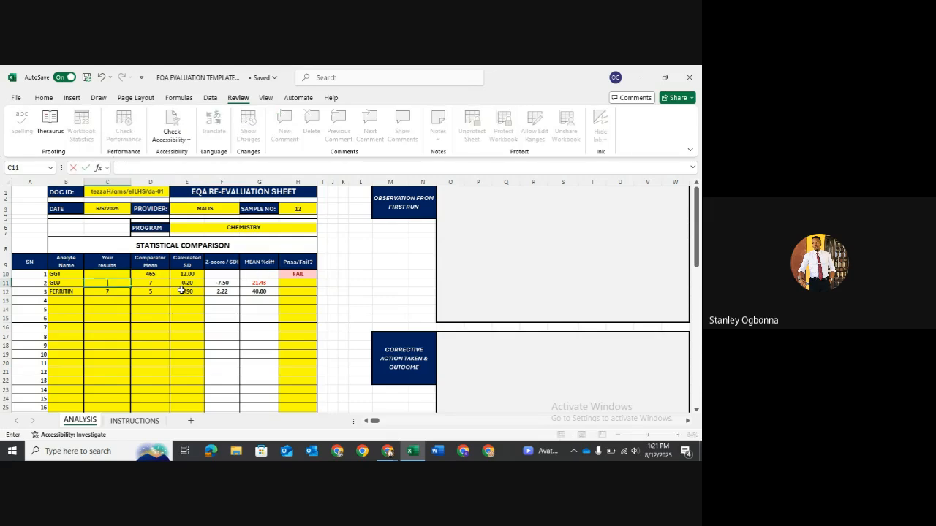
key(Delete)
key(Down)
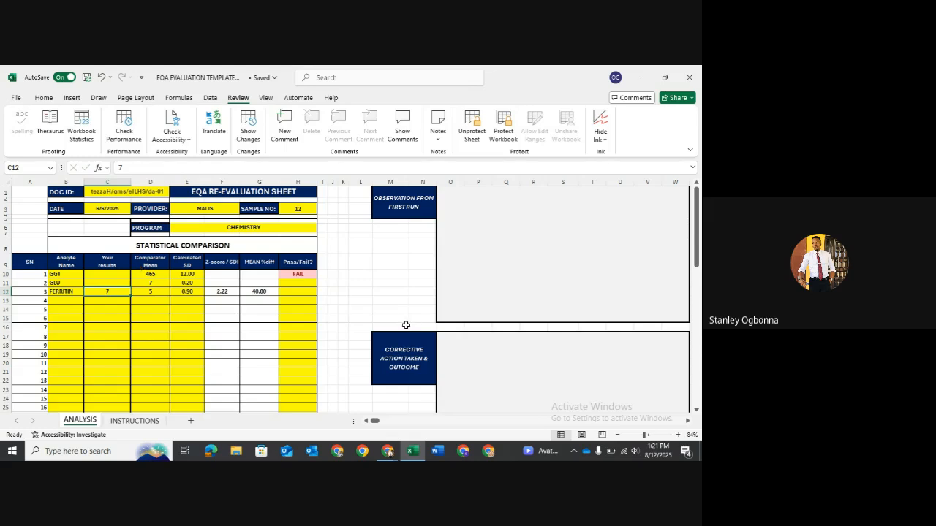
Undo the deletions of the GGT and GLU results, and step back past the POS and NEG entries in row 13
scroll(406, 333, right, 2)
key(ctrl+z)
key(ctrl+z)
key(ctrl+z)
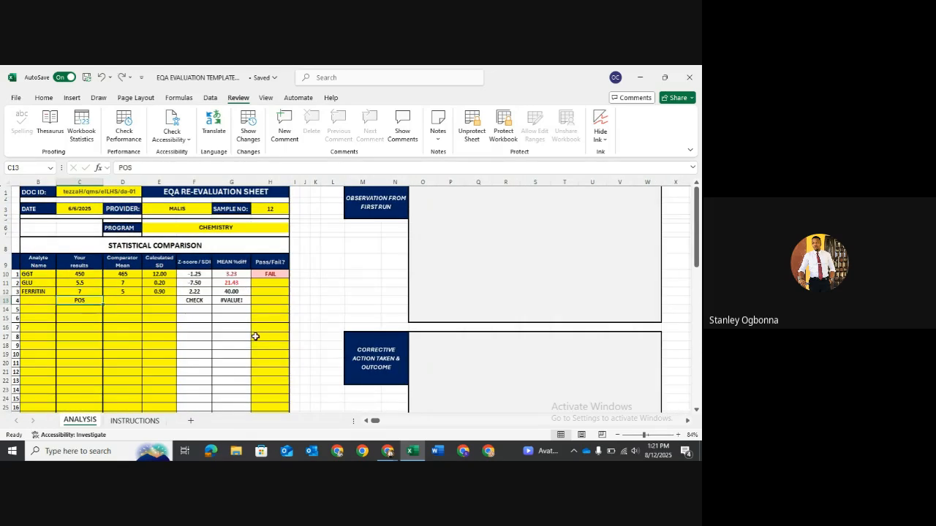
key(ctrl+z)
Enter the first-run observation "From the initial run, GGT, GLUCOSE AND FERRITIN, all flaggd as FAILED" in the observation box
click(465, 206)
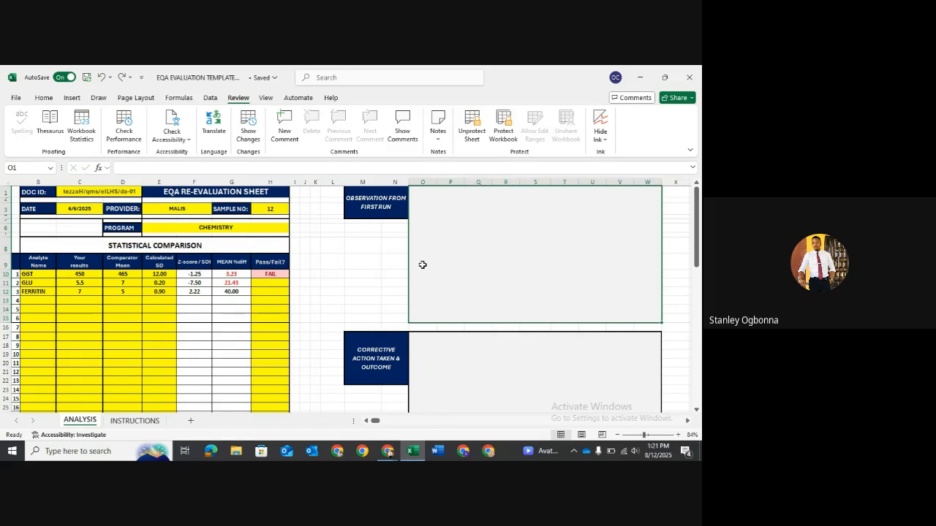
double_click(475, 280)
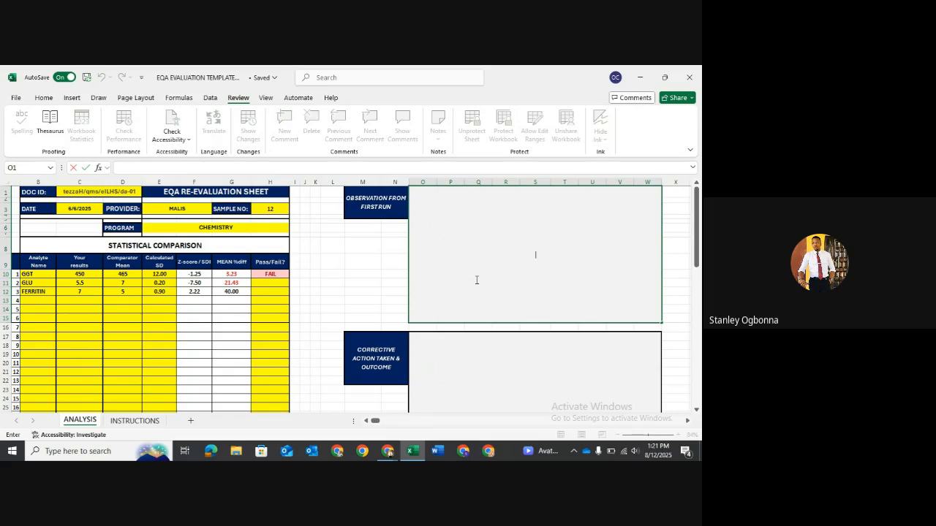
text(from)
key(BackSpace)
key(BackSpace)
key(BackSpace)
text(rpo)
key(BackSpace)
text(om thje)
key(BackSpace)
key(BackSpace)
key(BackSpace)
text(e )
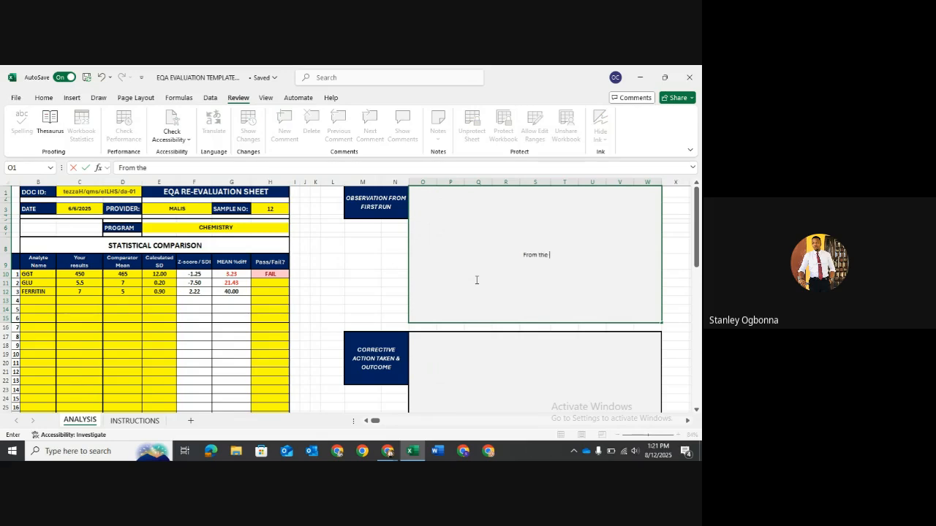
text(initial run, )
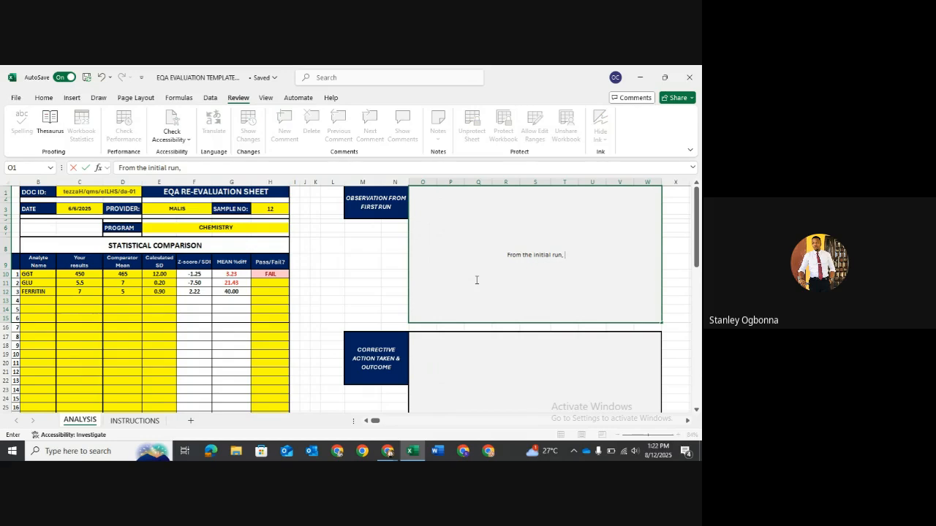
text(GGT, GLUCO)
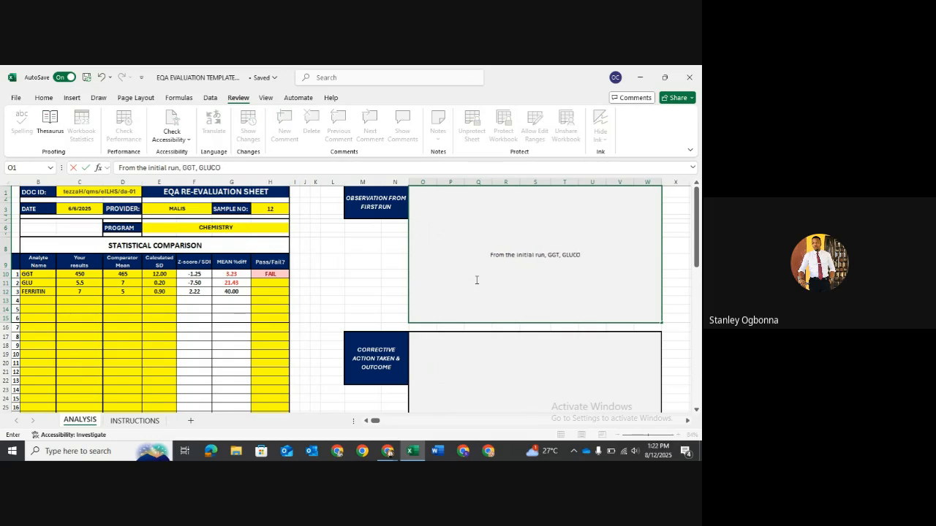
text(SE AMD FERRO)
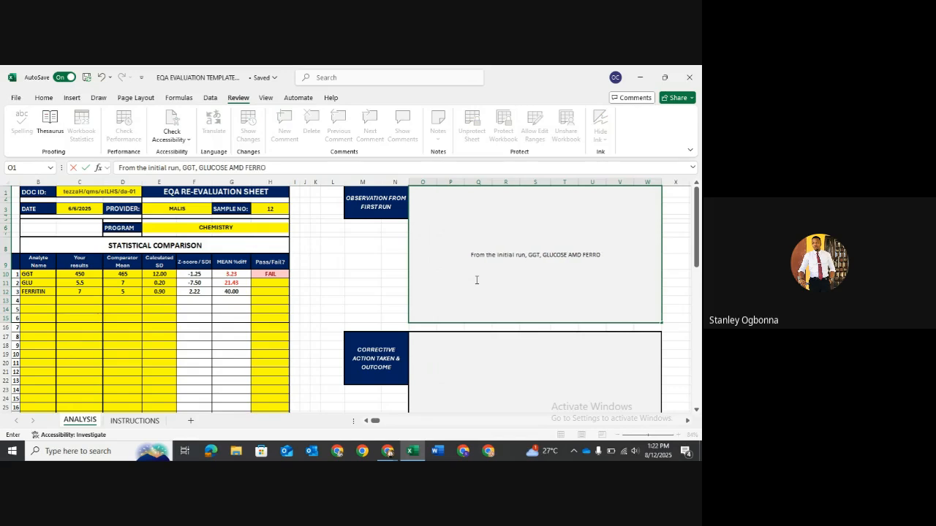
key(BackSpace)
key(BackSpace)
key(BackSpace)
key(BackSpace)
key(BackSpace)
key(BackSpace)
key(BackSpace)
key(BackSpace)
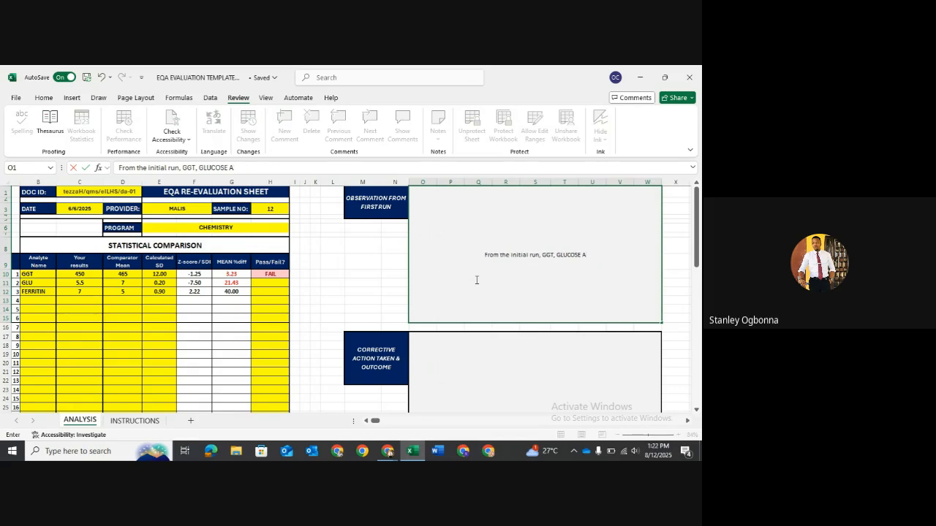
text(ND FERRITIN)
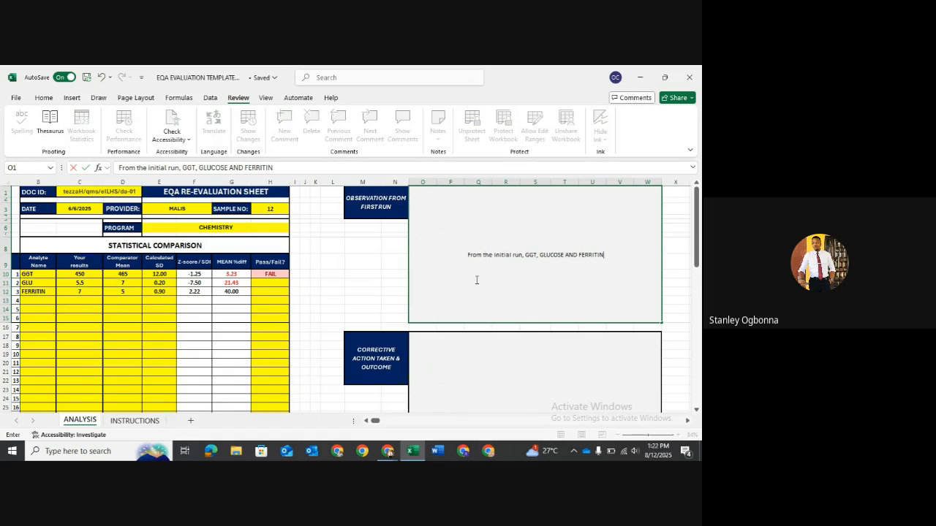
text(, al)
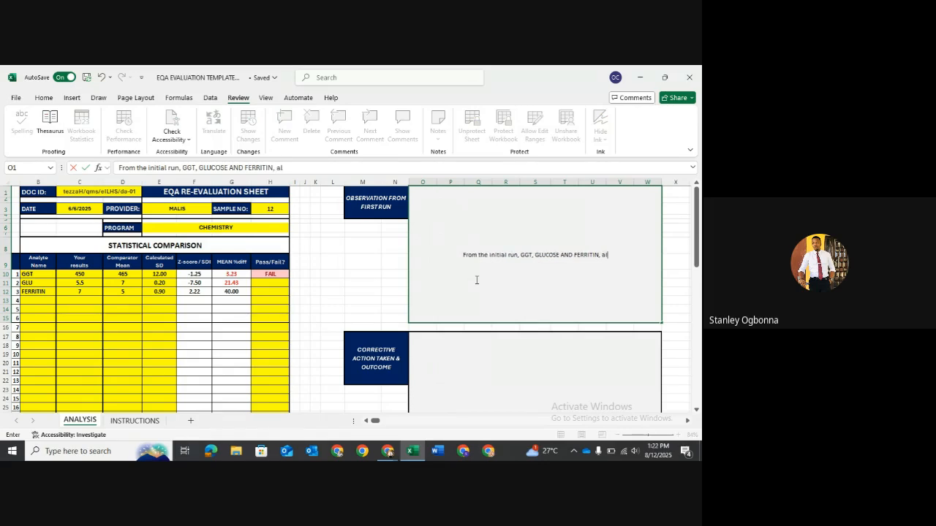
text(l fla)
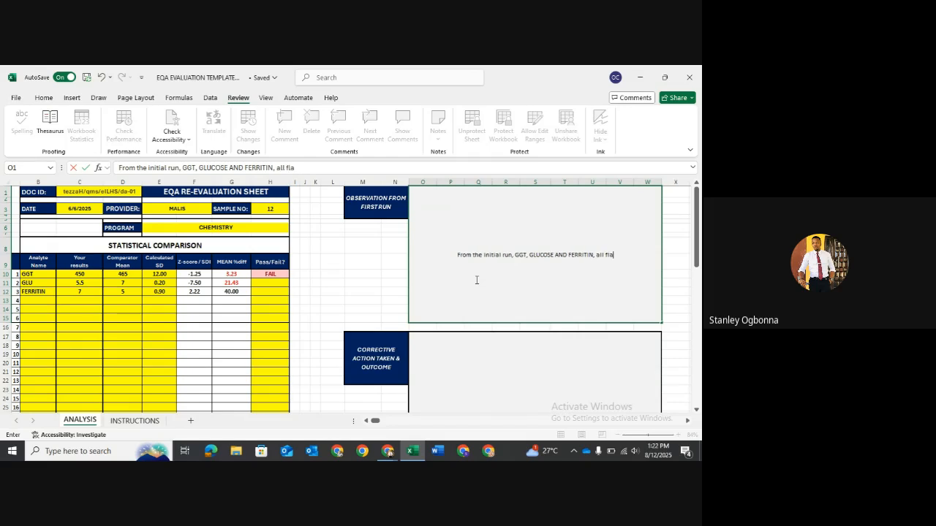
text(ge)
text(d as F)
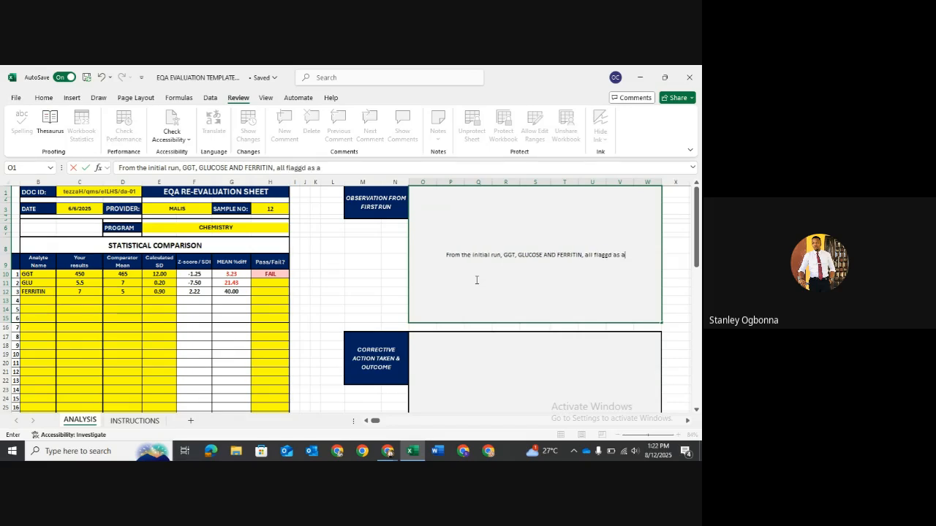
text(AILED)
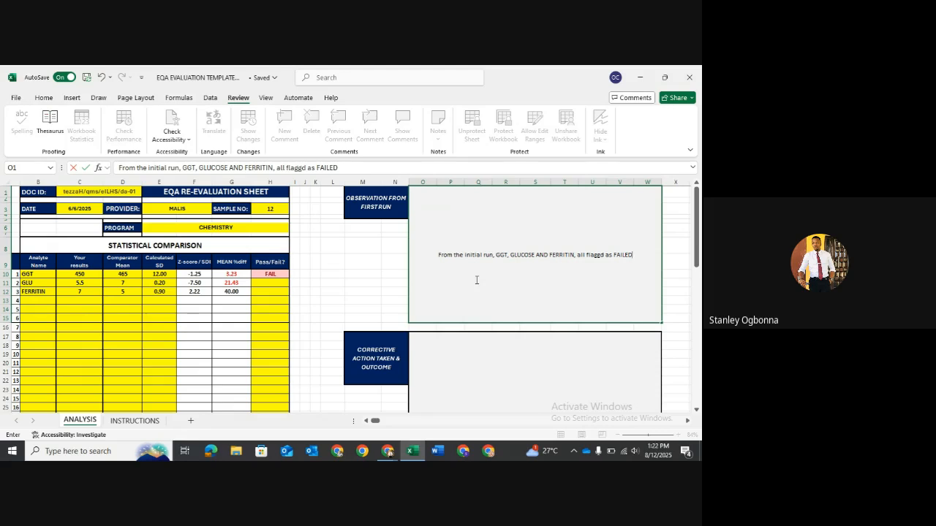
Set the Pass/Fail status to WARNING for GLU in H11 and PASS for FERRITIN in H12
click(264, 282)
text(WARNING)
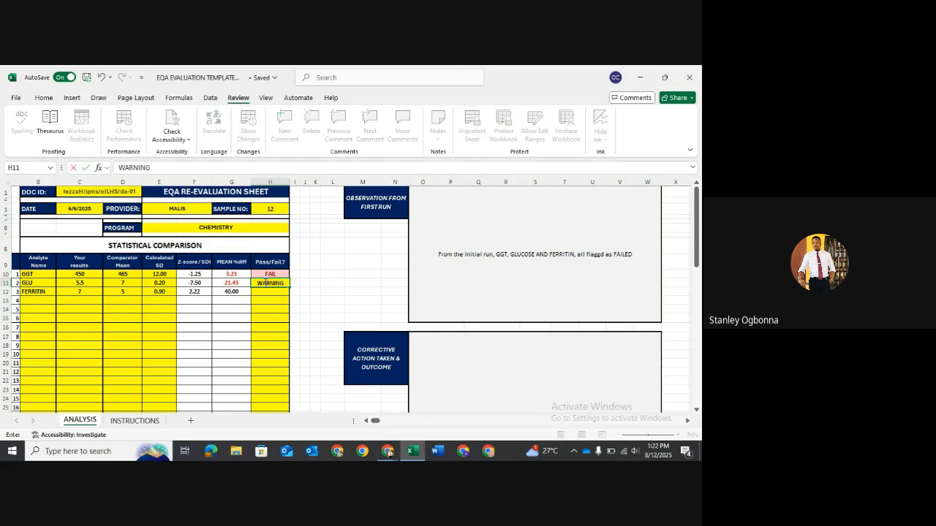
key(Return)
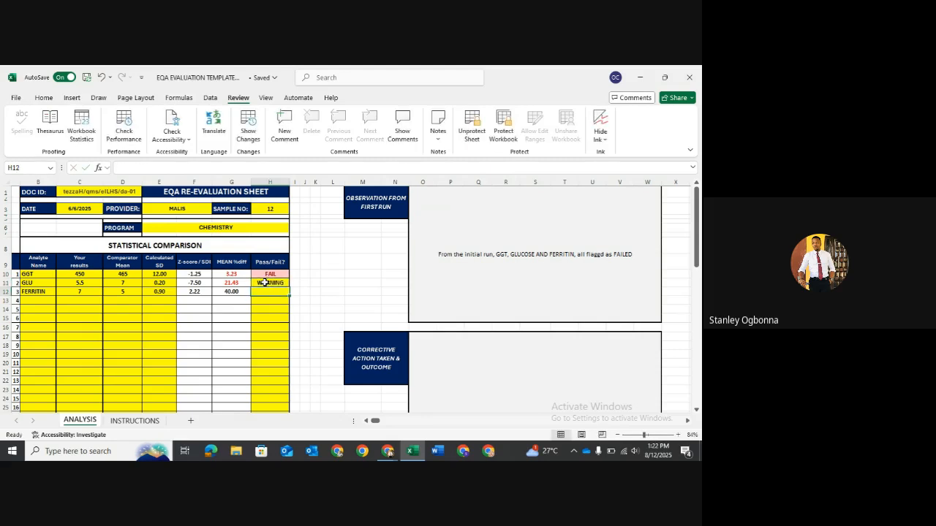
text(Pass/Fail?)
key(Return)
key(Up)
text(PASS)
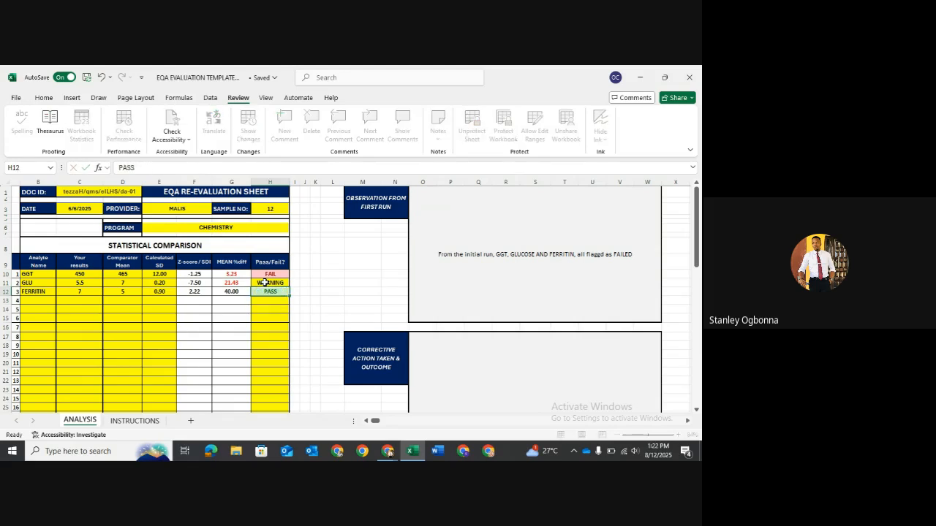
key(Return)
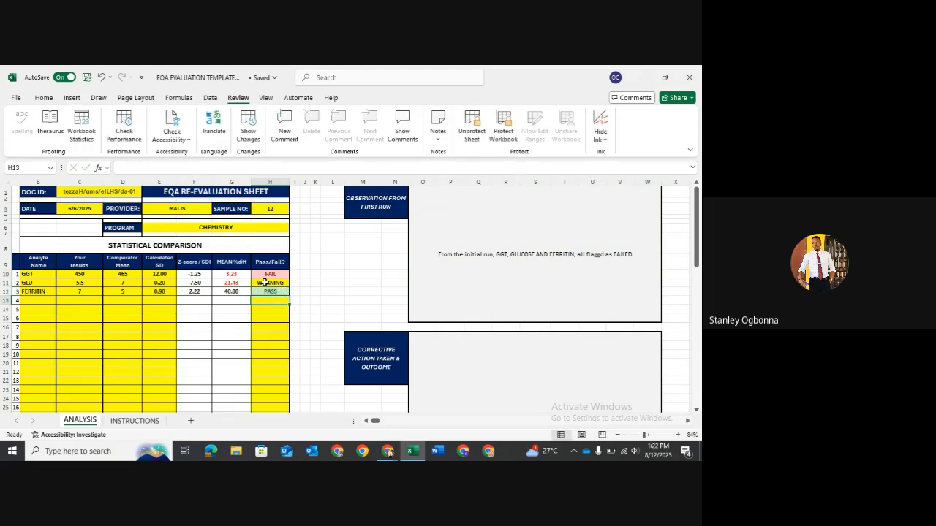
Check the Z-score cells for GGT, GLU and FERRITIN
key(Up)
key(Up)
click(199, 274)
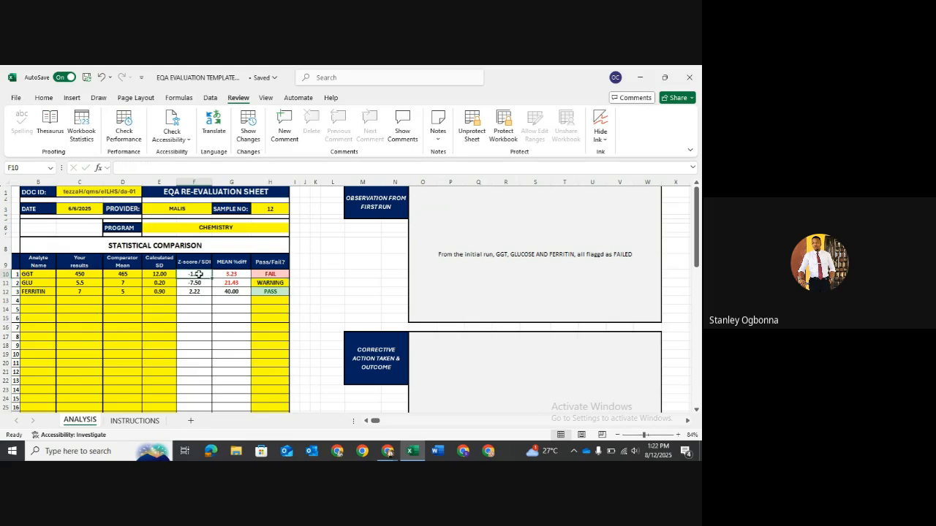
key(Down)
key(Down)
key(Down)
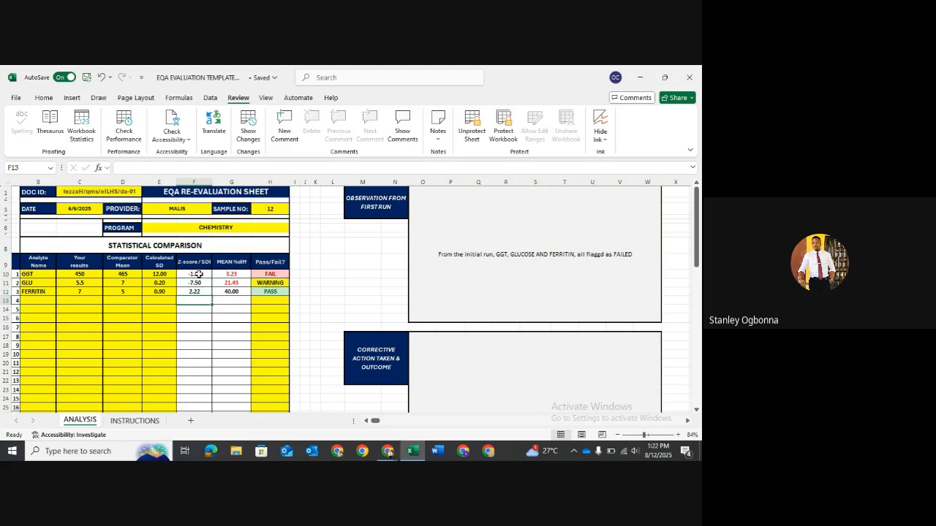
Enter "It was discovered that those parameters were not calibrated as and when due." in the corrective action and outcome box
click(635, 243)
scroll(636, 243, down, 5)
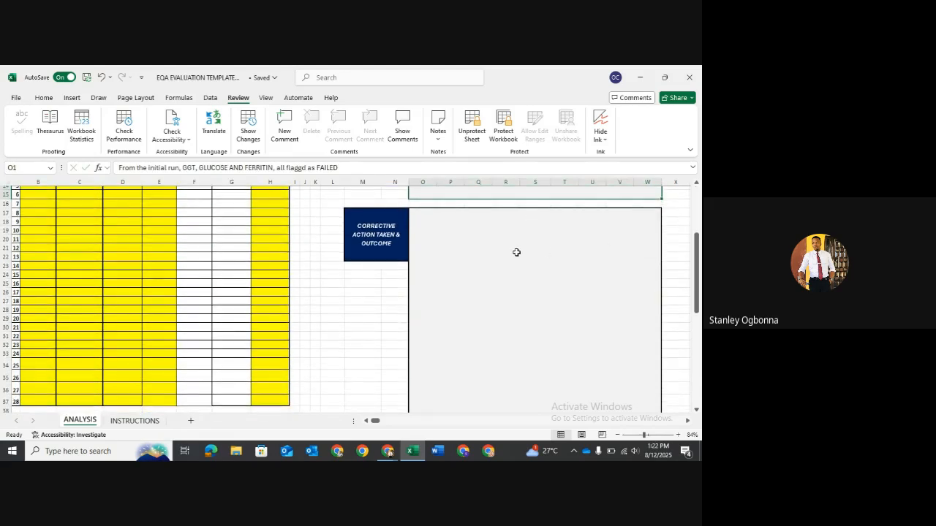
click(513, 253)
text(IT)
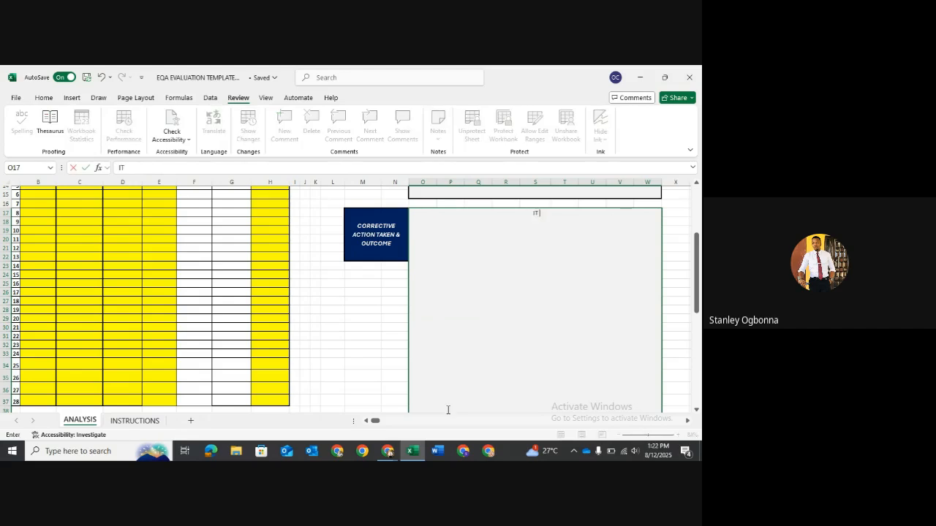
key(BackSpace)
text(t was discoverd)
key(BackSpace)
text(ed that d)
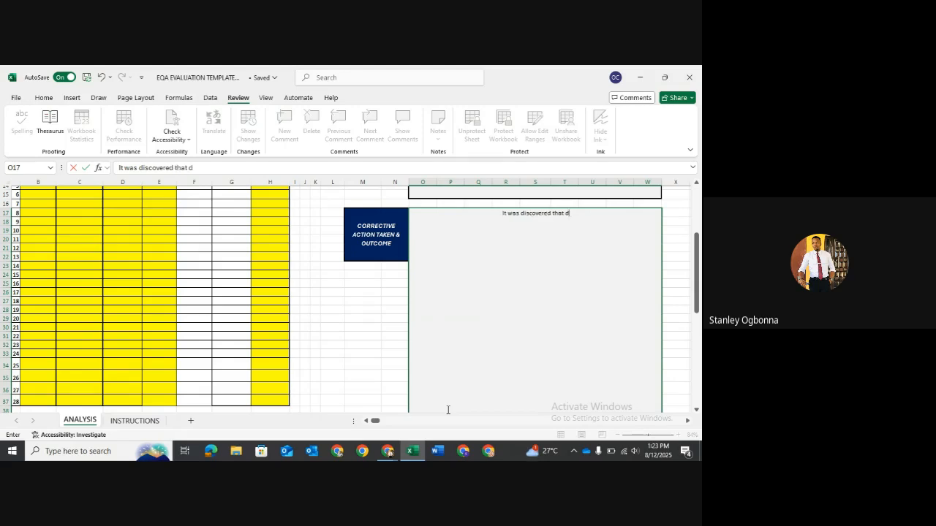
key(BackSpace)
text(those parameter)
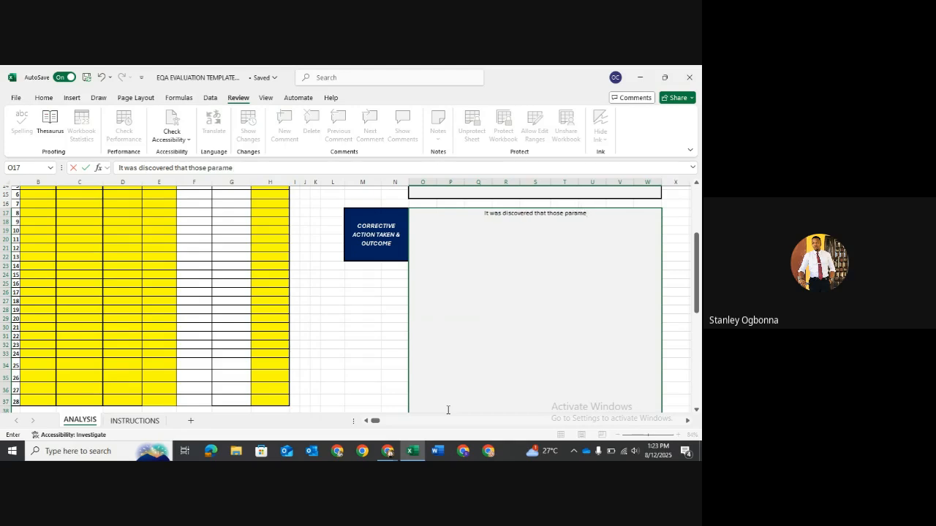
text(s were)
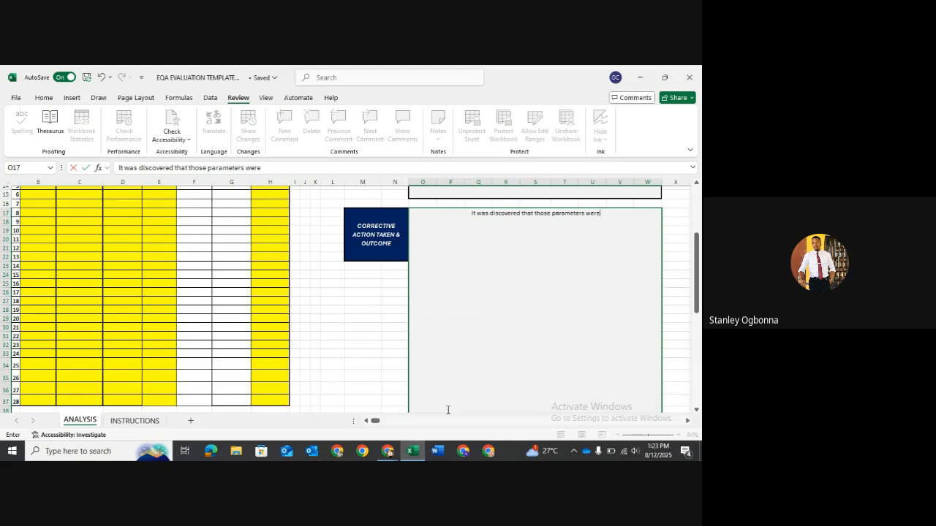
text( not )
text(calibrated an)
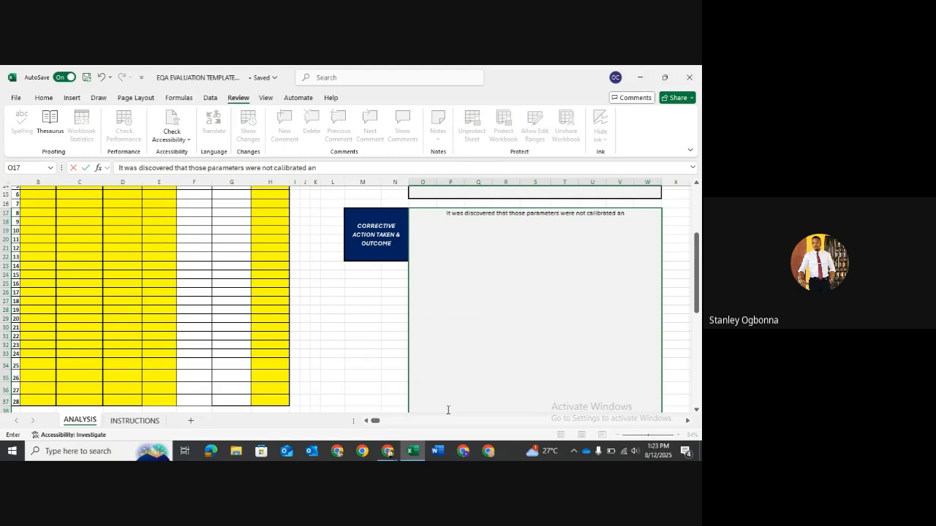
key(BackSpace)
text(s and when due)
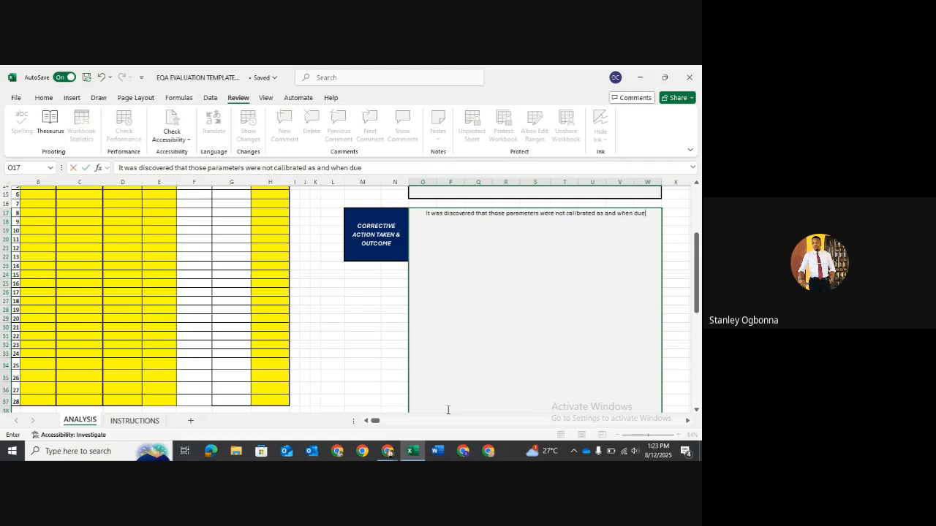
text(.)
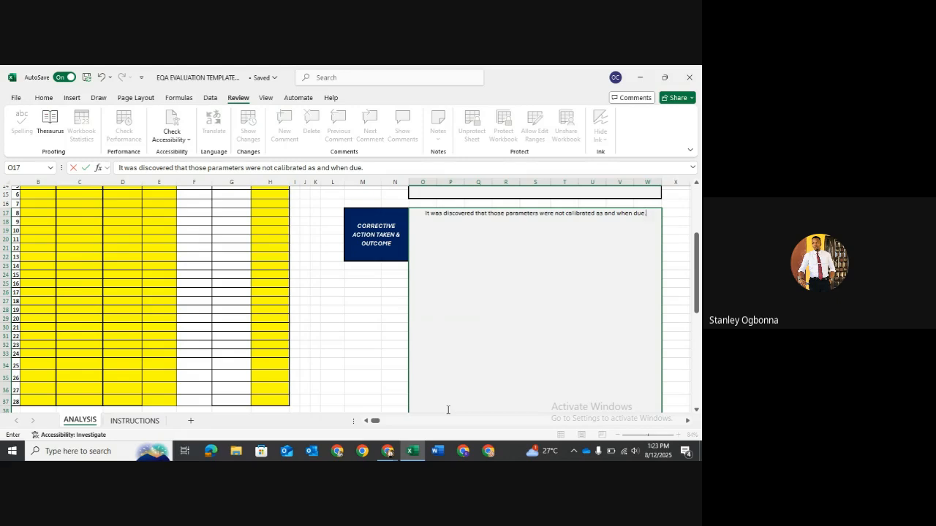
scroll(448, 410, down, 4)
scroll(447, 410, up, 3)
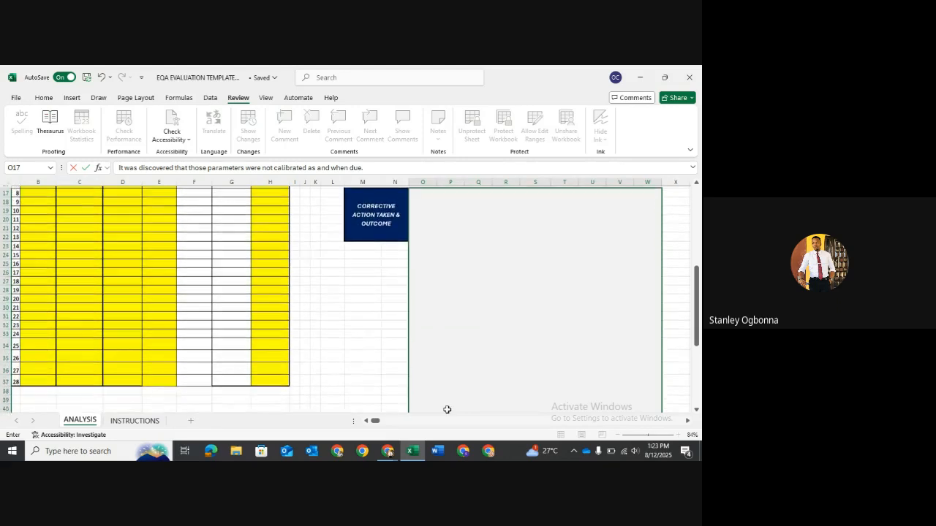
key(Return)
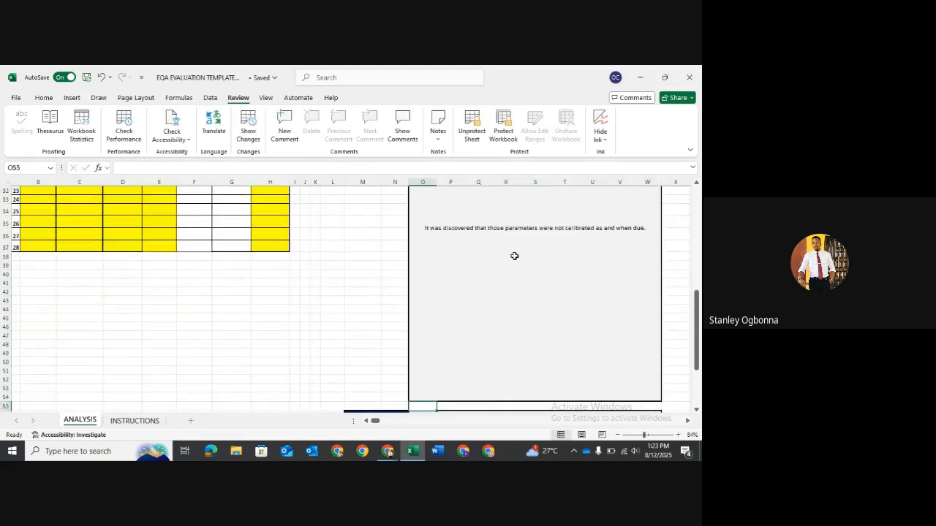
Append "As a corrective... calibration was done for the respective parameters and recheck with controls and a rerun" to the corrective action and outcome text
scroll(514, 256, up, 4)
scroll(513, 255, down, 3)
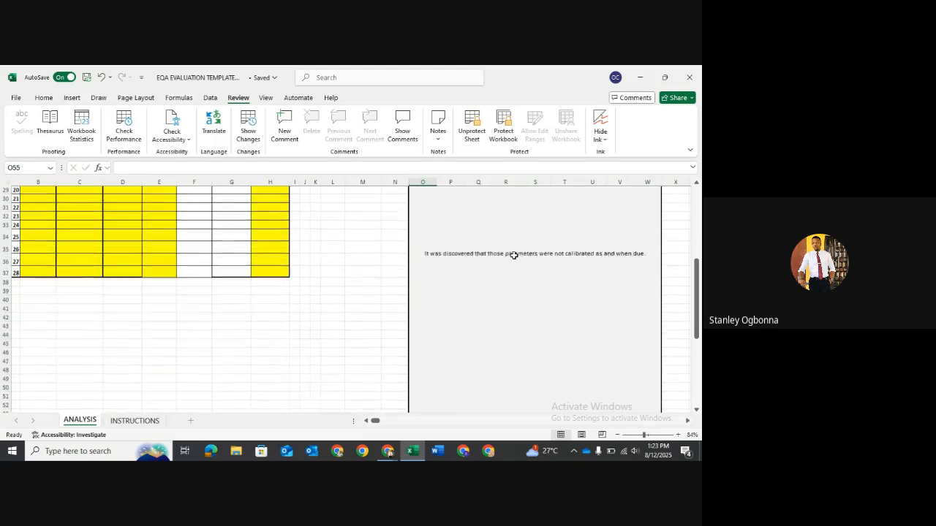
scroll(514, 255, down, 1)
click(487, 242)
click(386, 169)
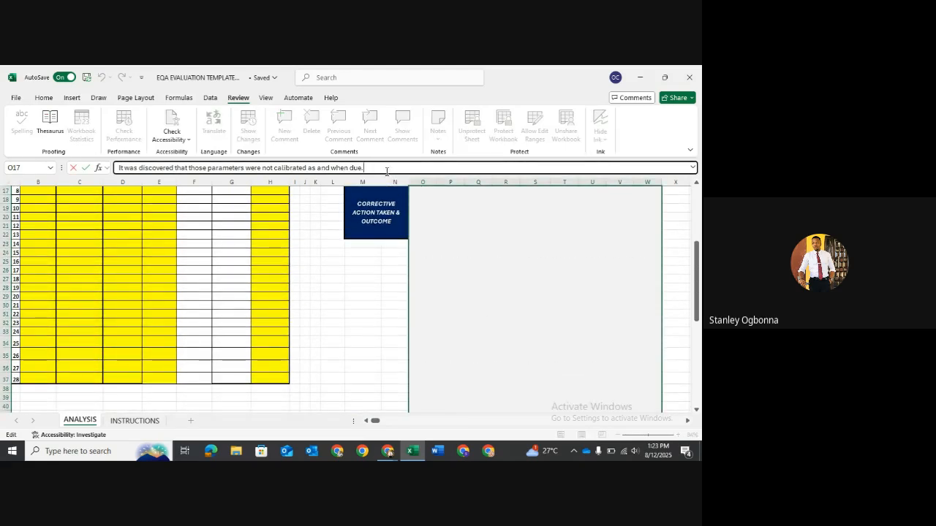
click(471, 255)
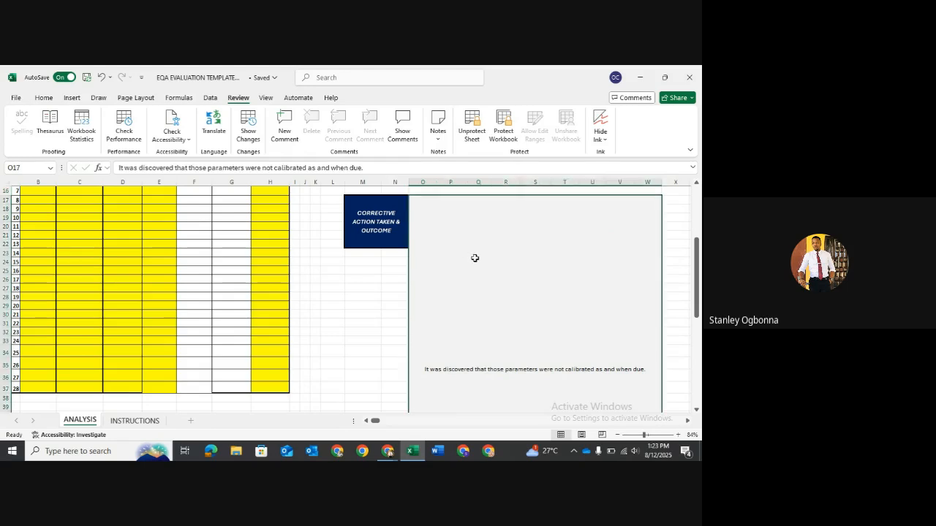
click(394, 167)
text(a)
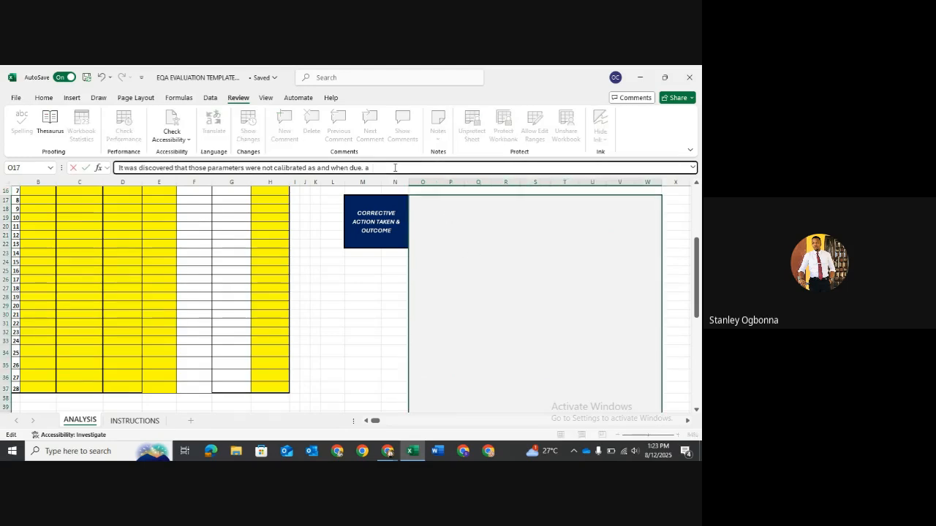
text(s ao)
key(BackSpace)
key(BackSpace)
text(c corrective... calibrator)
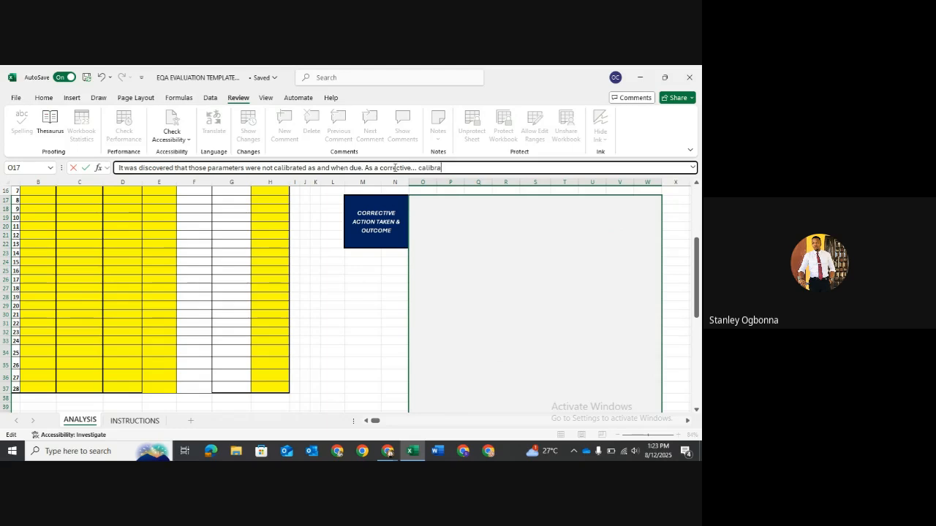
key(BackSpace)
key(BackSpace)
text(ion was done t)
key(BackSpace)
text(for the re)
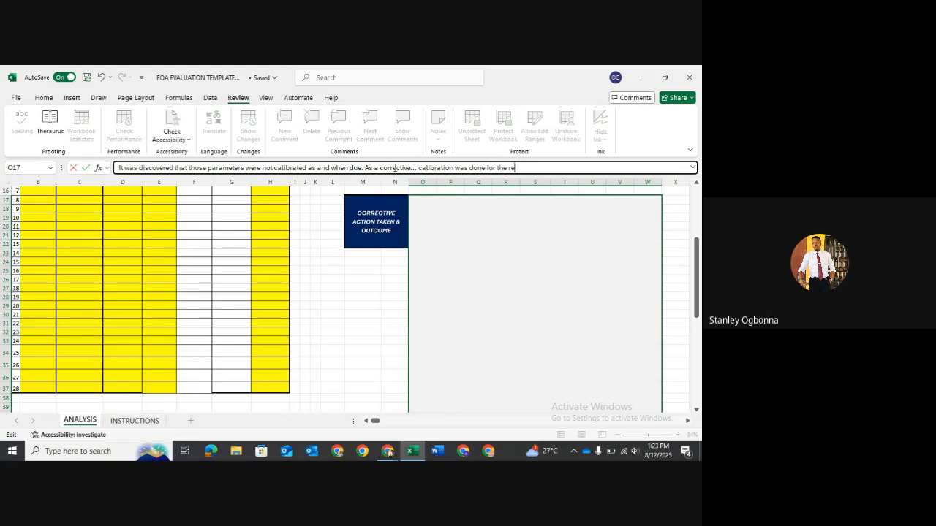
text(sp)
key(BackSpace)
key(BackSpace)
text(spective parameters and )
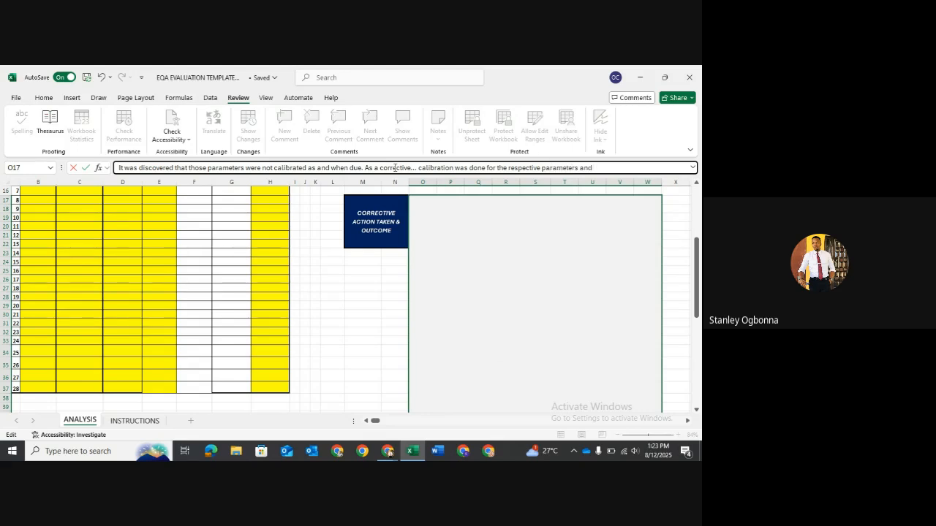
text(r)
text(echeck wigth)
key(BackSpace)
key(BackSpace)
key(BackSpace)
text(th controls)
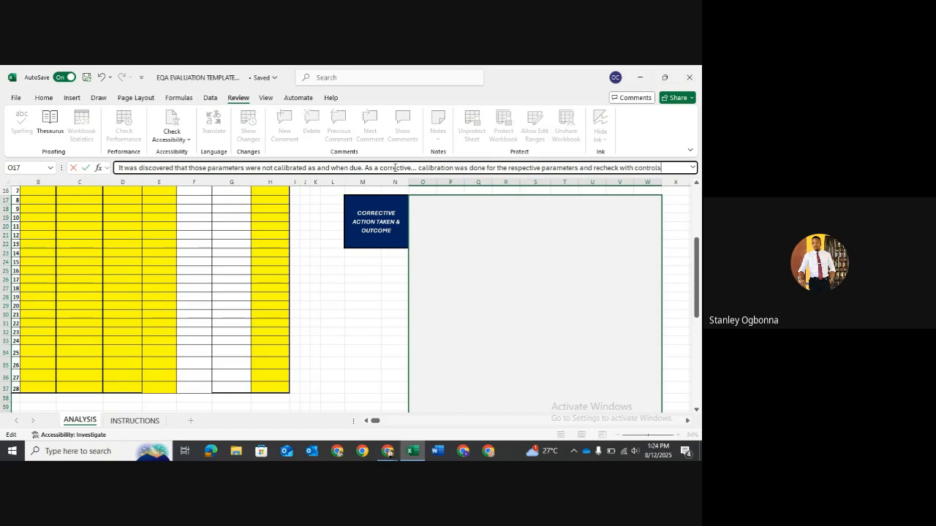
text( and a reuun)
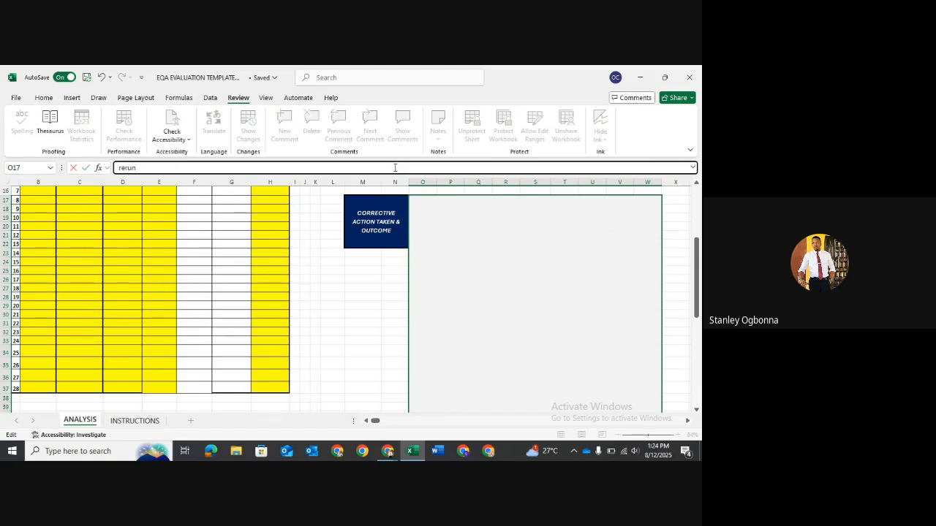
key(Return)
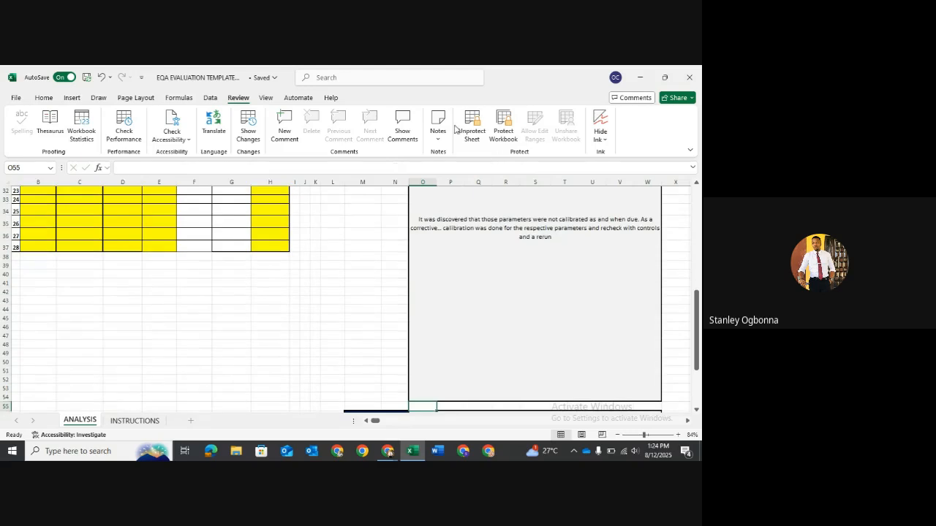
Enter "All paremeters are in acceptable condition." in the conclusion box of the ANALYSIS sheet
scroll(463, 244, down, 5)
scroll(463, 244, up, 5)
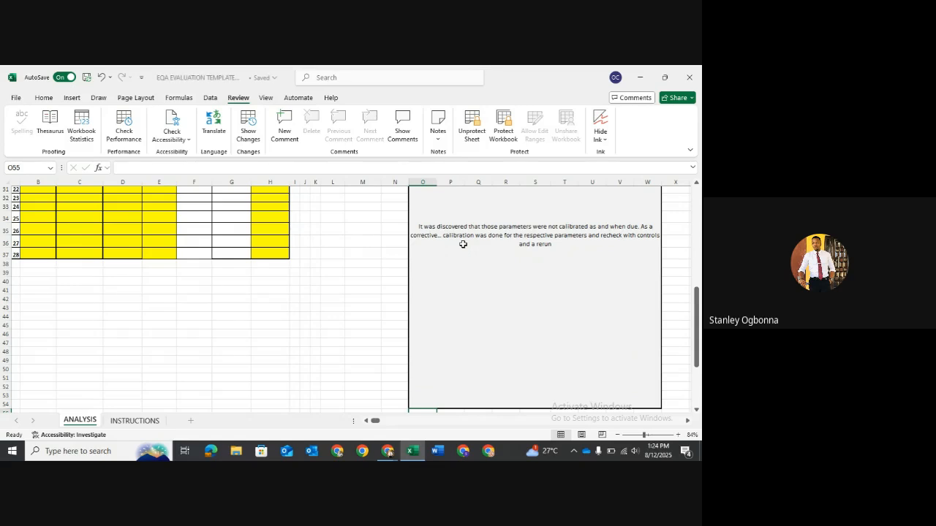
scroll(462, 244, up, 10)
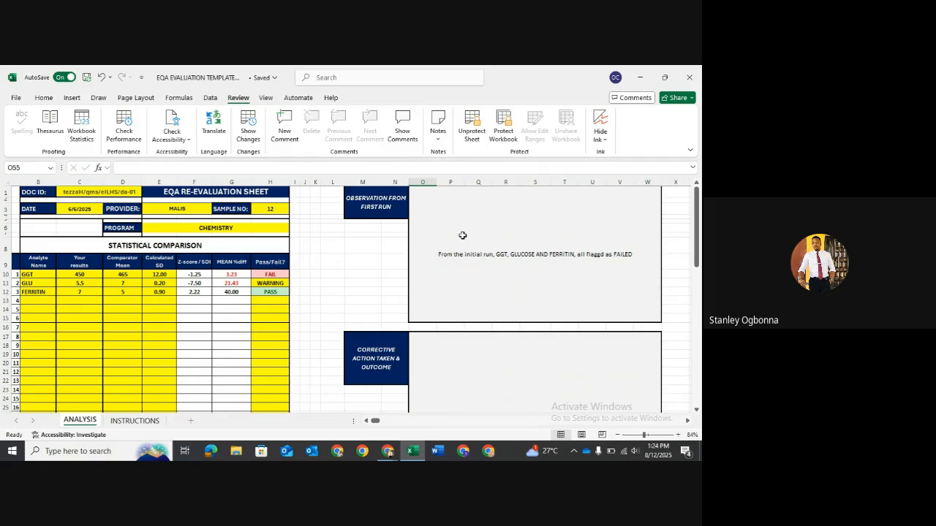
scroll(462, 235, down, 12)
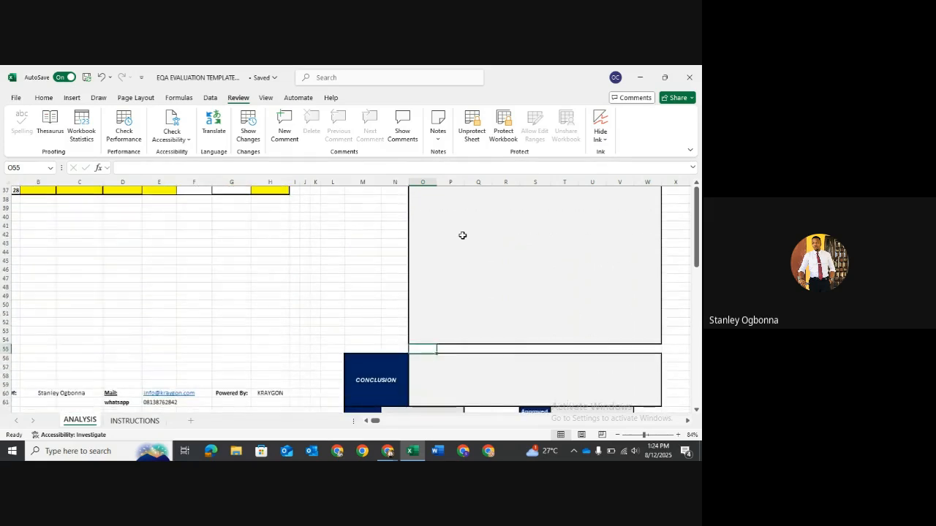
scroll(462, 235, down, 4)
click(441, 255)
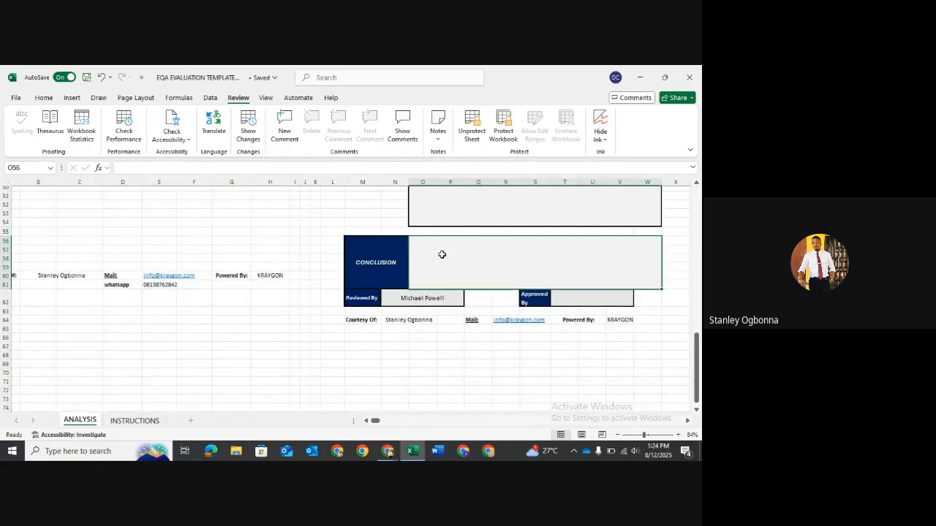
text(exe)
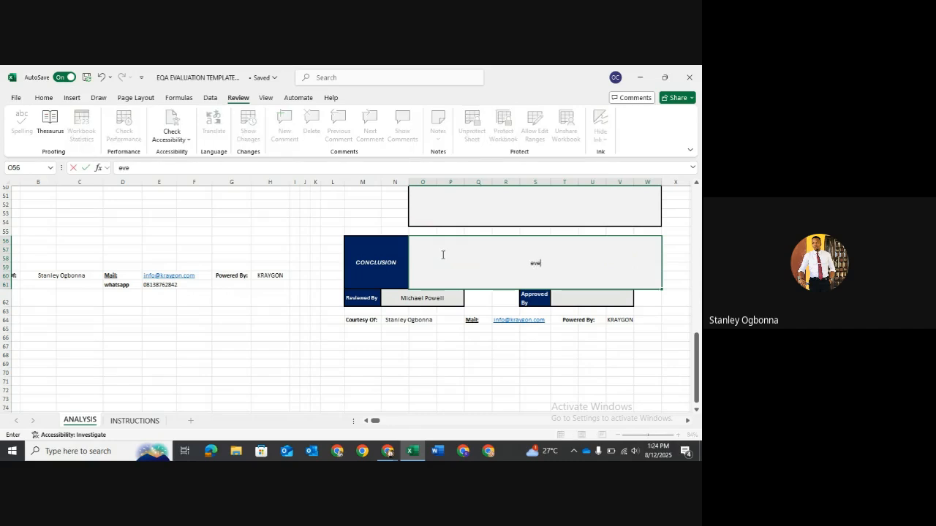
key(BackSpace)
key(BackSpace)
text(E)
key(BackSpace)
key(BackSpace)
text(Eall parap)
key(BackSpace)
key(BackSpace)
key(BackSpace)
key(BackSpace)
key(BackSpace)
key(BackSpace)
key(BackSpace)
key(BackSpace)
key(BackSpace)
text(all)
key(BackSpace)
key(BackSpace)
key(BackSpace)
text(All paremeters a)
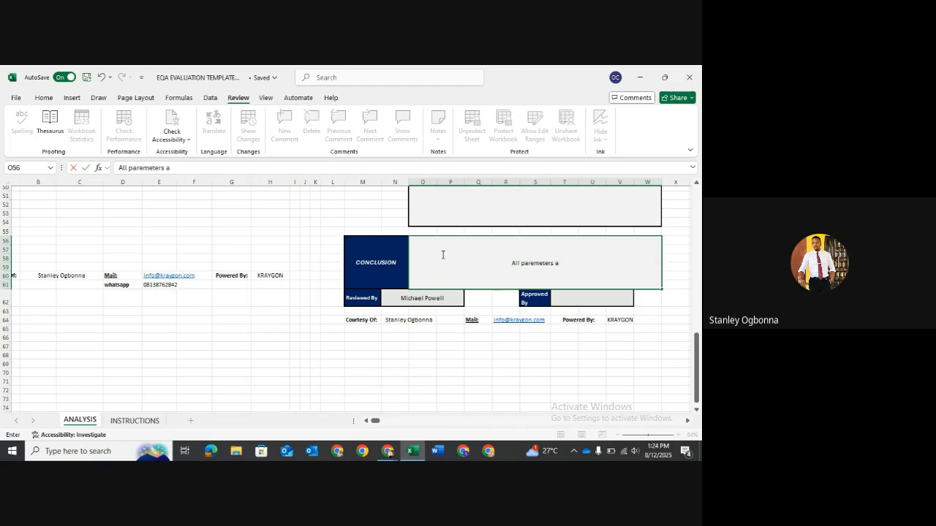
text(re in accepta)
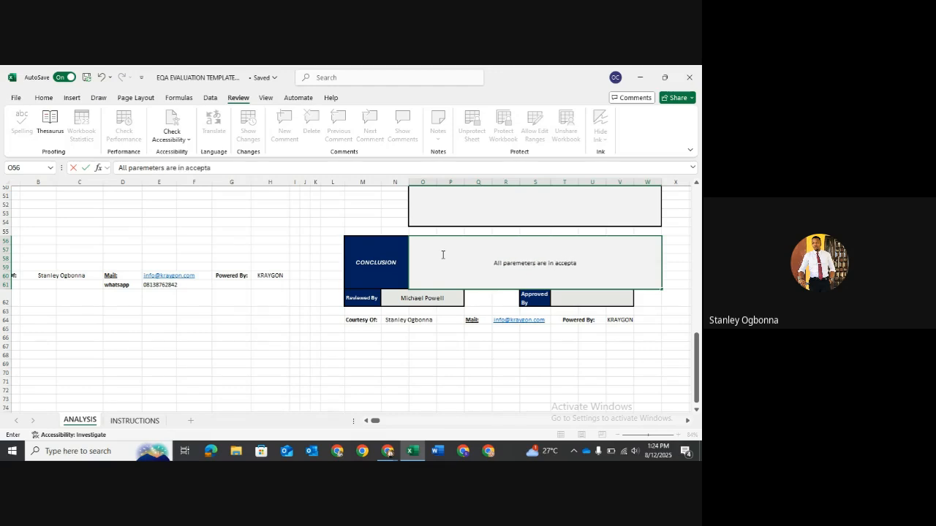
text(ble condition)
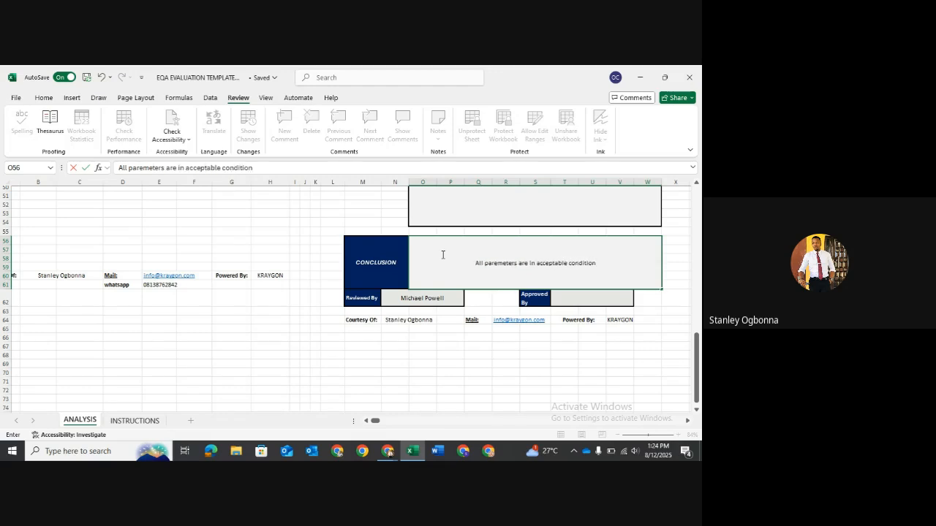
text(.)
key(Return)
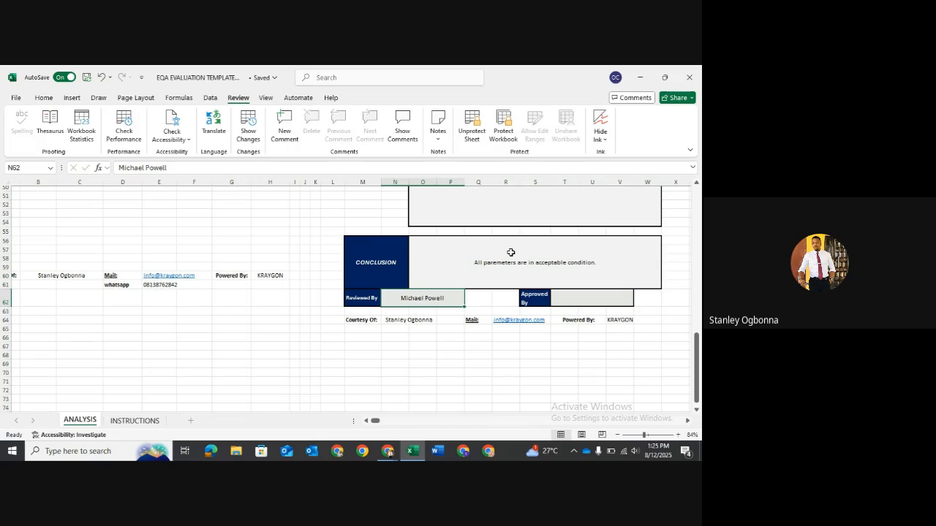
Check the Reviewed By and Approved By fields and review the completed ANALYSIS sheet from the conclusion back to the analyte table
click(364, 298)
key(Right)
click(589, 300)
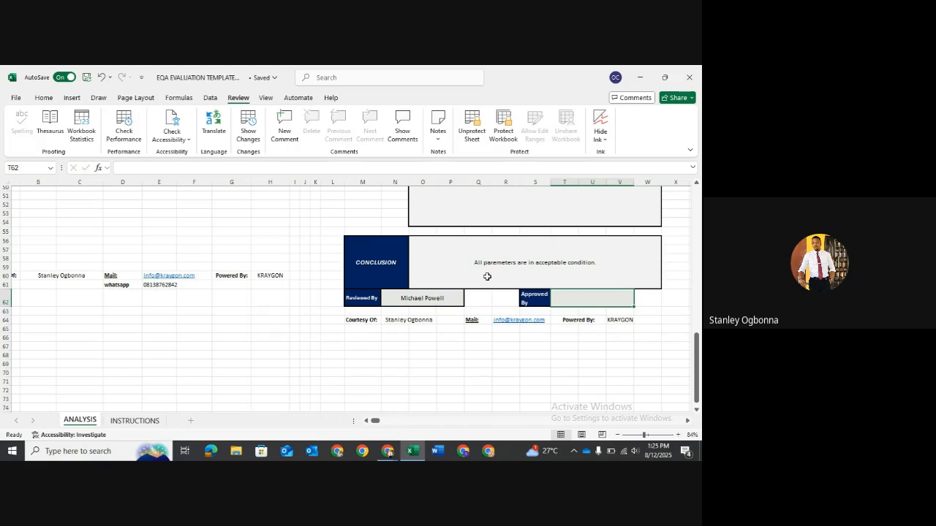
scroll(588, 323, up, 10)
scroll(587, 327, down, 1)
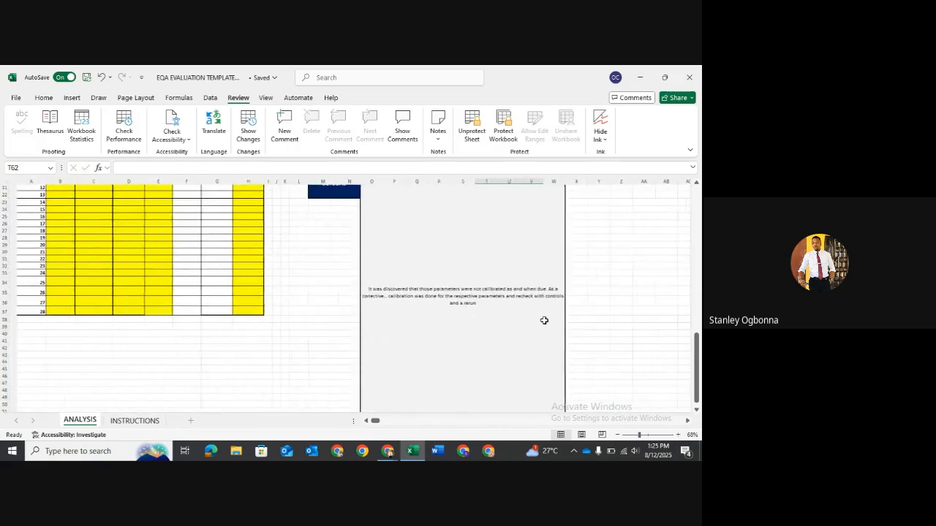
scroll(543, 320, up, 7)
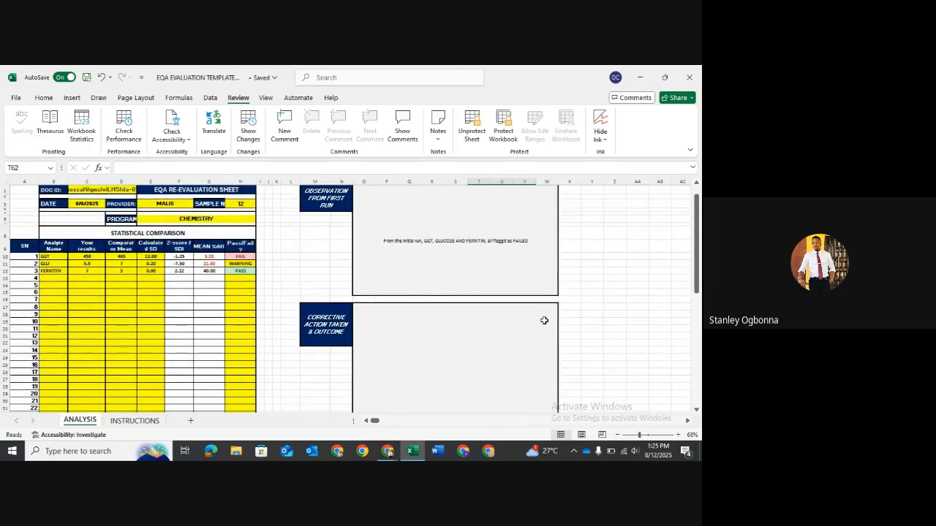
scroll(455, 307, up, 1)
scroll(455, 307, down, 15)
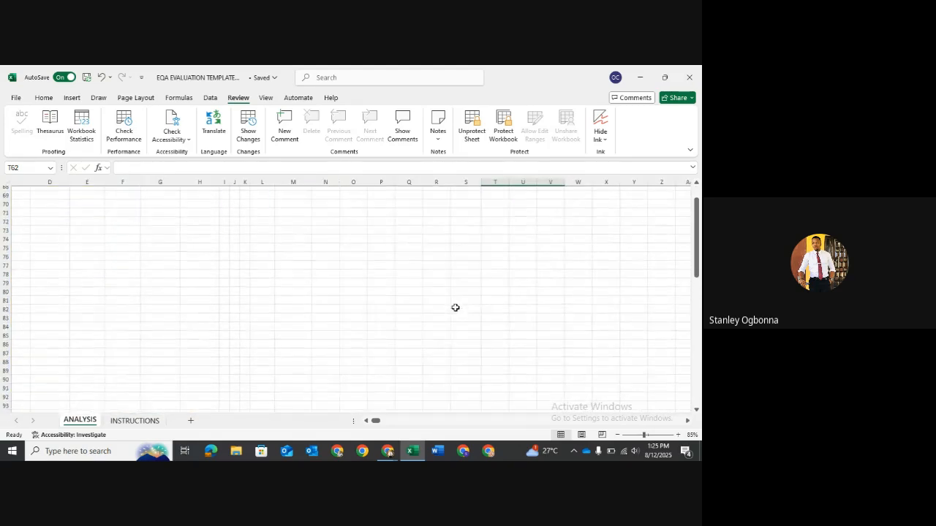
scroll(454, 308, up, 8)
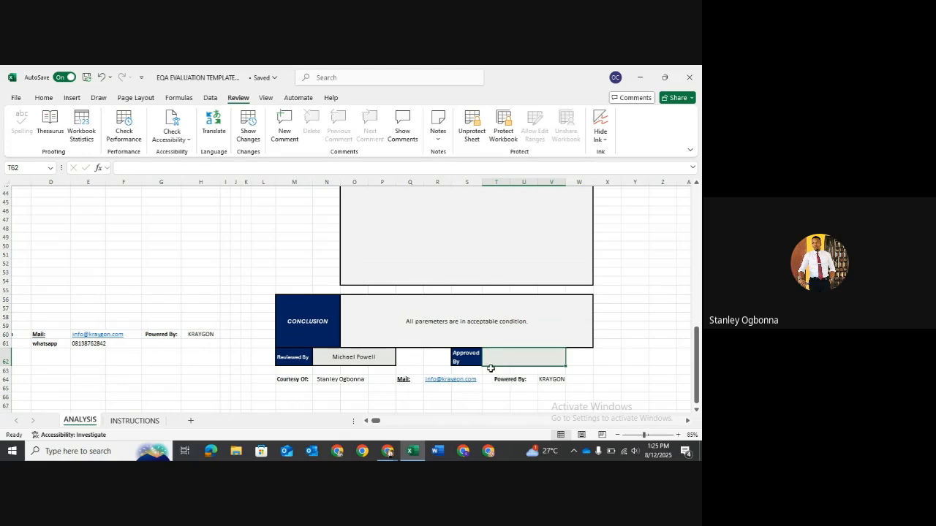
scroll(490, 368, up, 15)
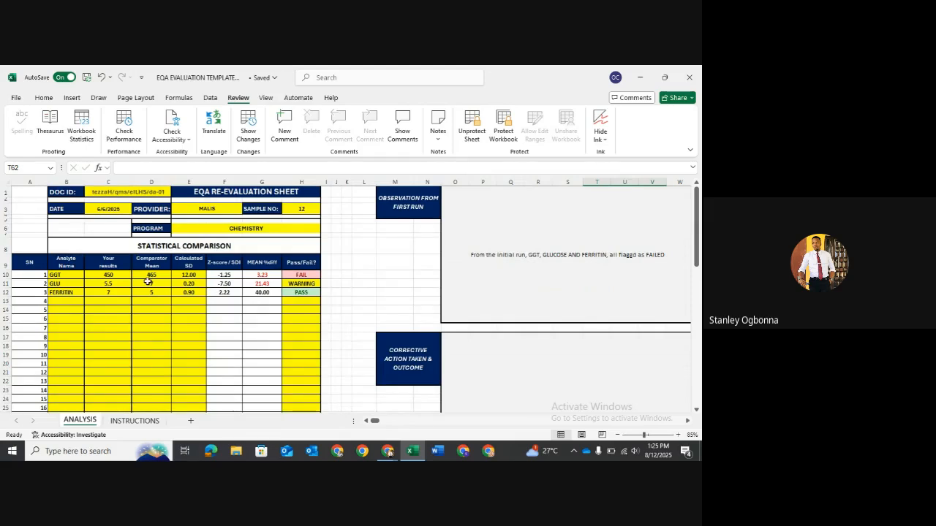
Preview both pages of the re-evaluation sheet as they would print, and return to the worksheet without printing
key(ctrl+p)
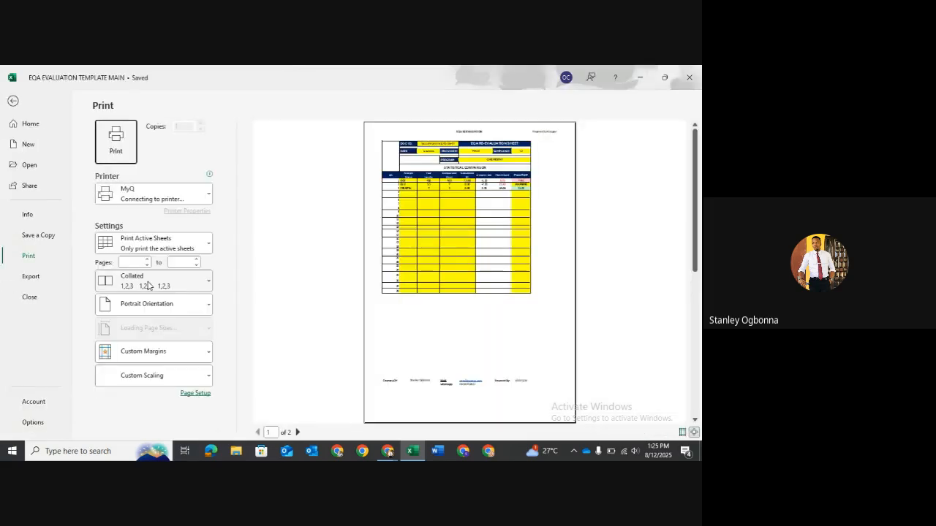
double_click(440, 297)
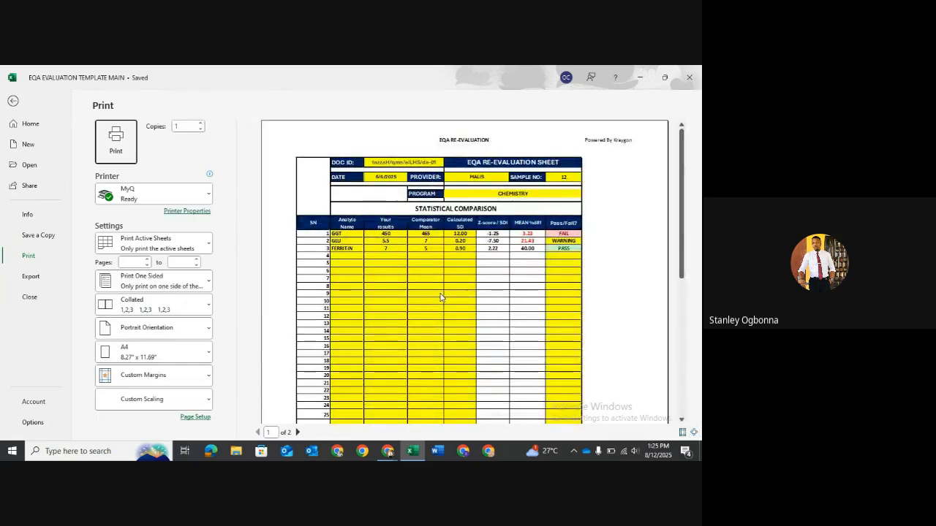
scroll(440, 295, down, 5)
scroll(439, 294, up, 5)
click(297, 435)
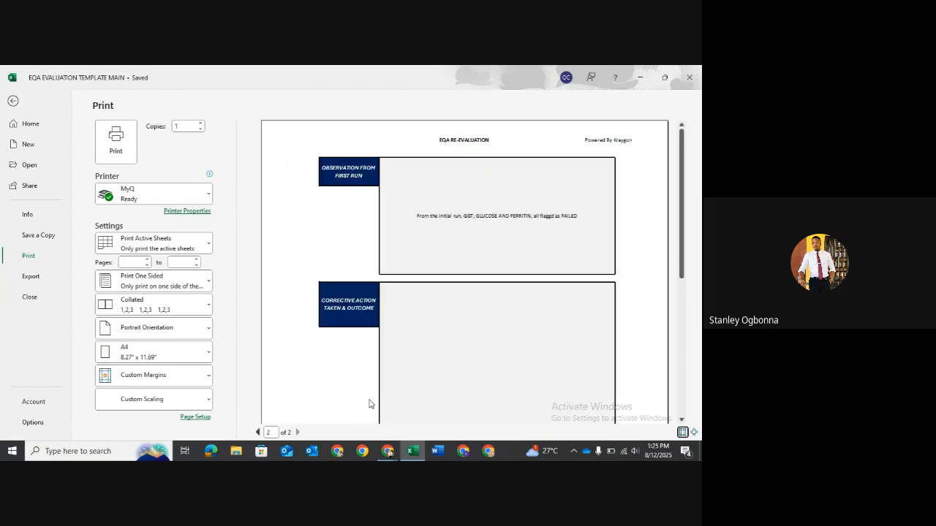
scroll(417, 267, down, 5)
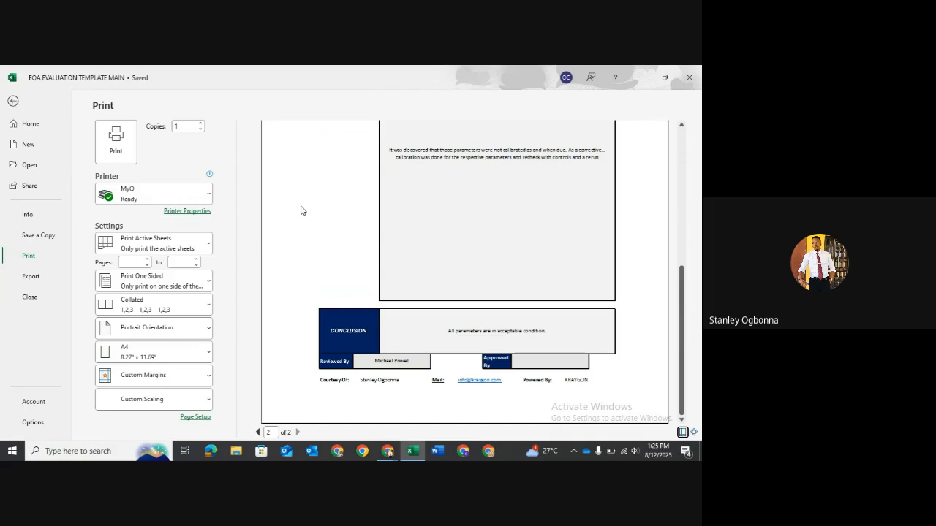
scroll(441, 236, up, 3)
scroll(440, 236, up, 3)
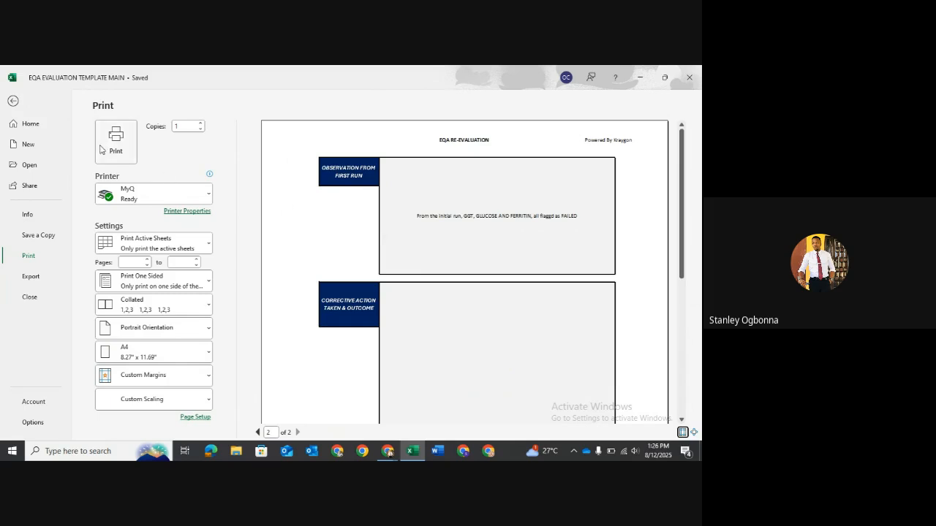
click(13, 101)
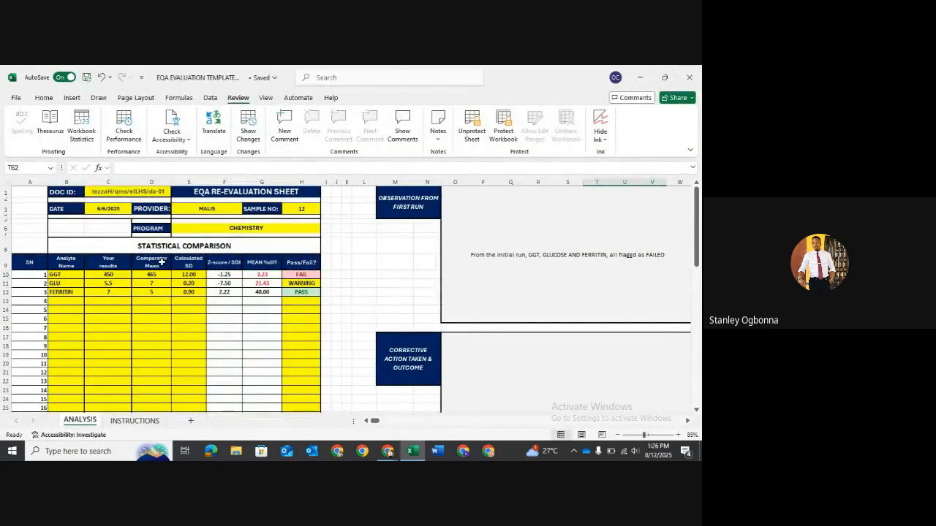
Switch to the Google Meet call in Chrome and open its meeting tools
click(145, 294)
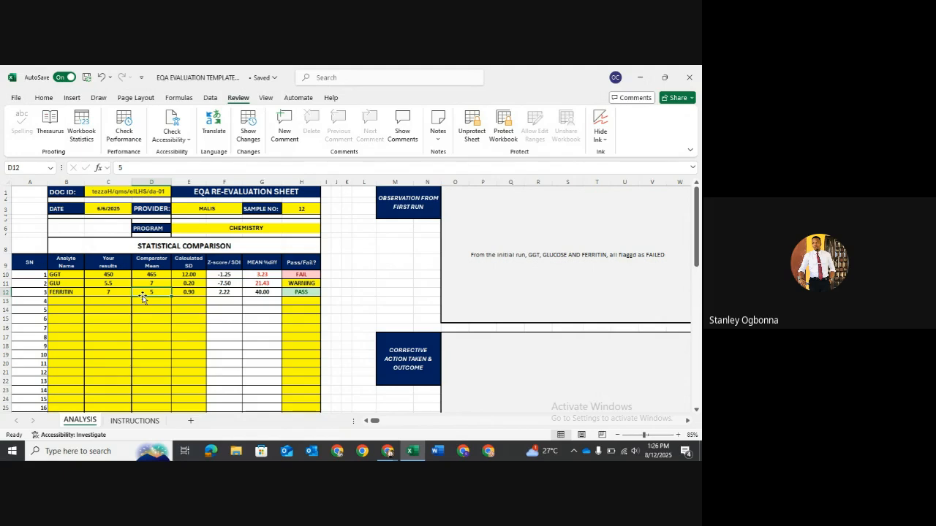
key(alt+Tab)
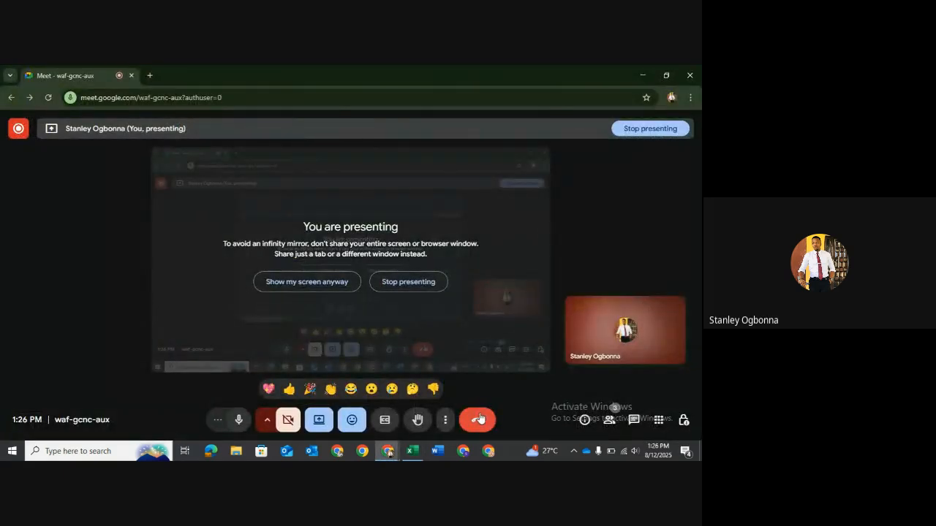
click(660, 421)
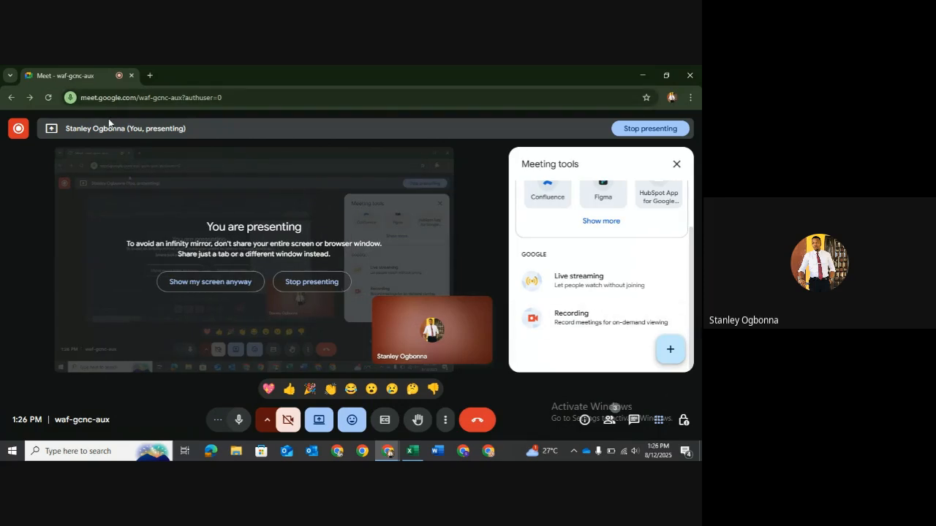